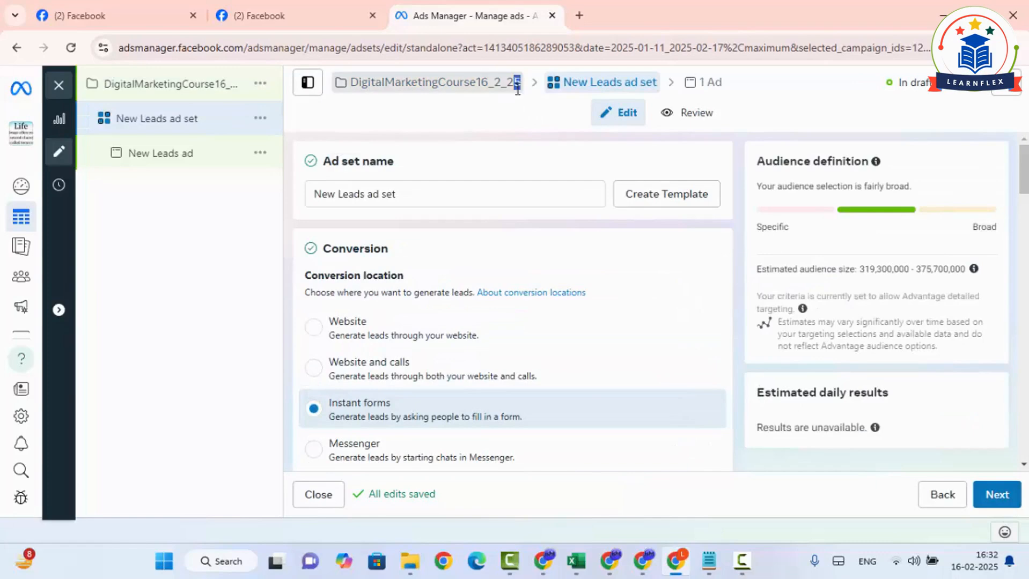
- Rename the ad set DigitalMarketingCourse16_2_25AdSet, reusing the campaign's name as its beginning
drag(521, 87, 350, 94)
key(ctrl+c)
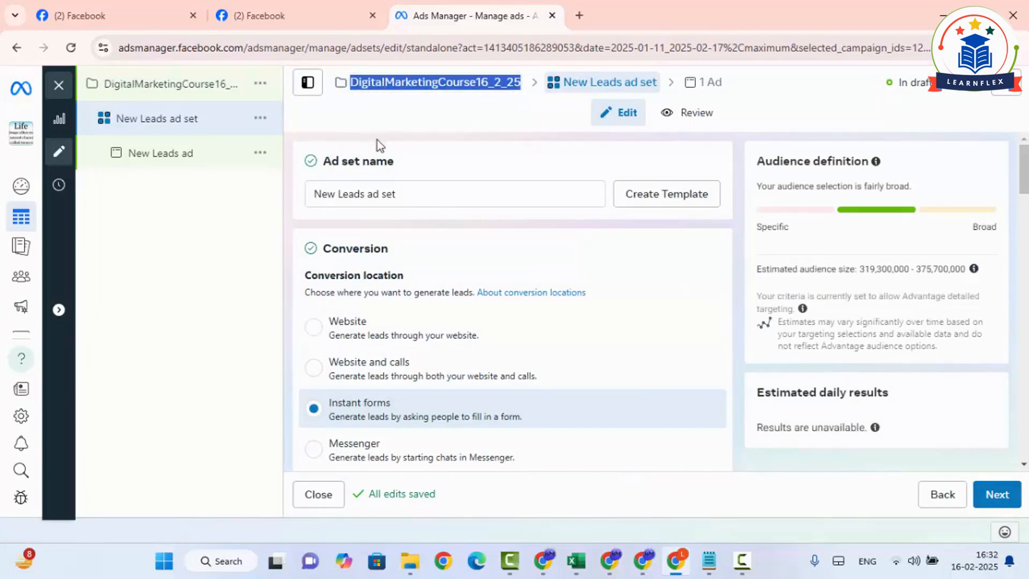
click(464, 194)
key(ctrl+a)
key(ctrl+v)
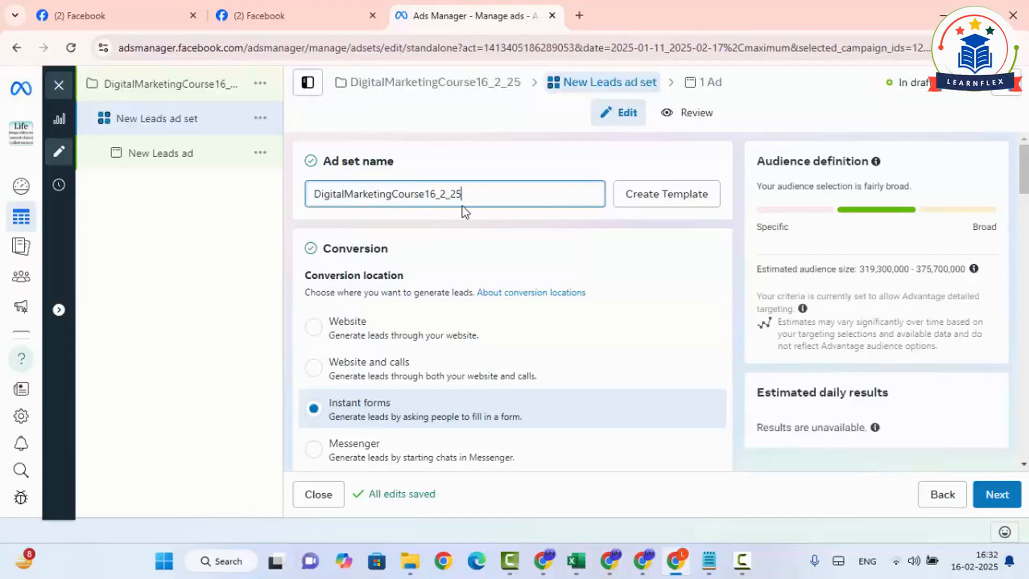
text(AdSt)
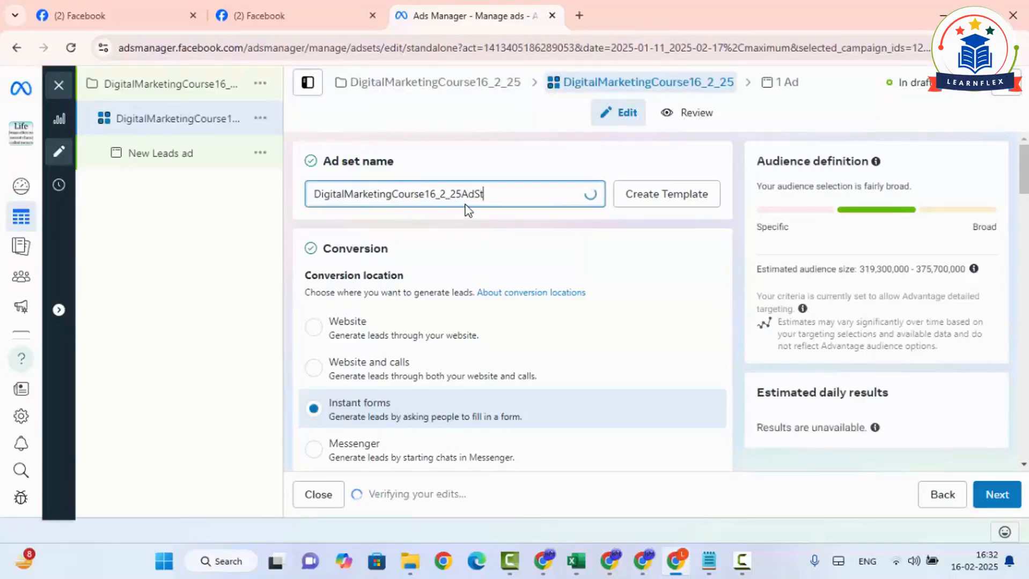
key(BackSpace)
text(et)
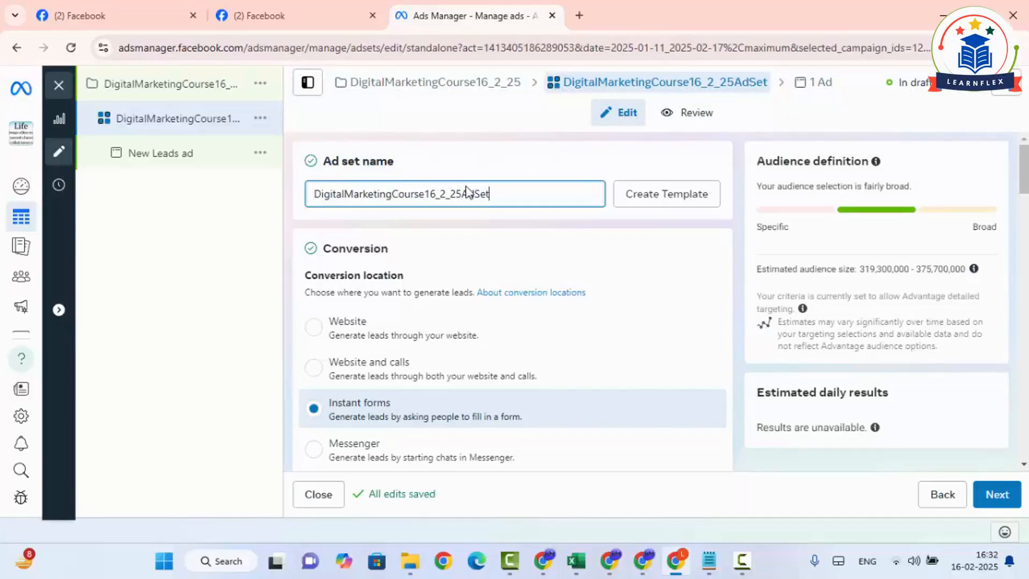
drag(523, 199, 323, 180)
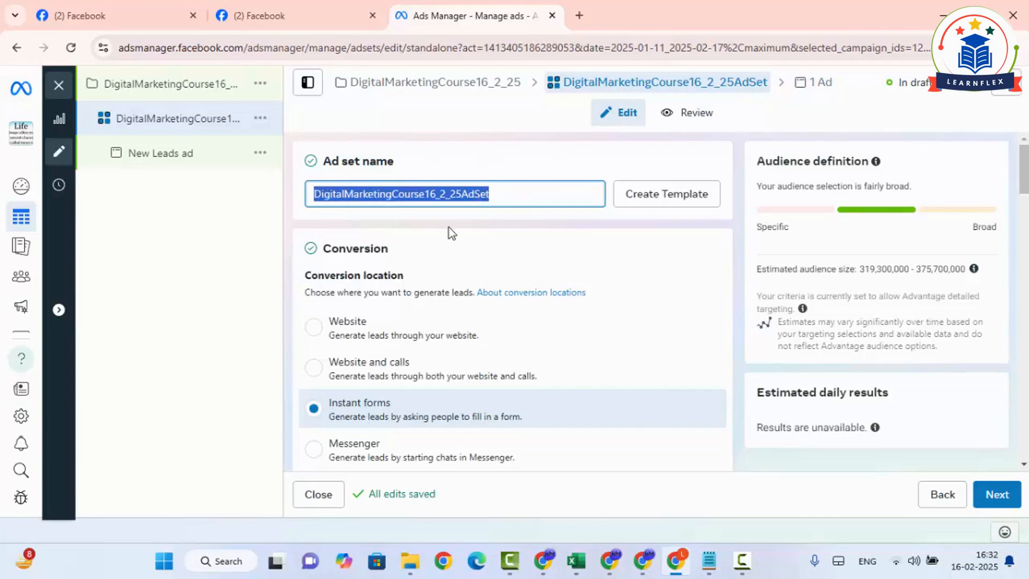
- Review the available conversion locations for generating leads, from Website through App
scroll(429, 241, down, 1)
scroll(518, 236, up, 1)
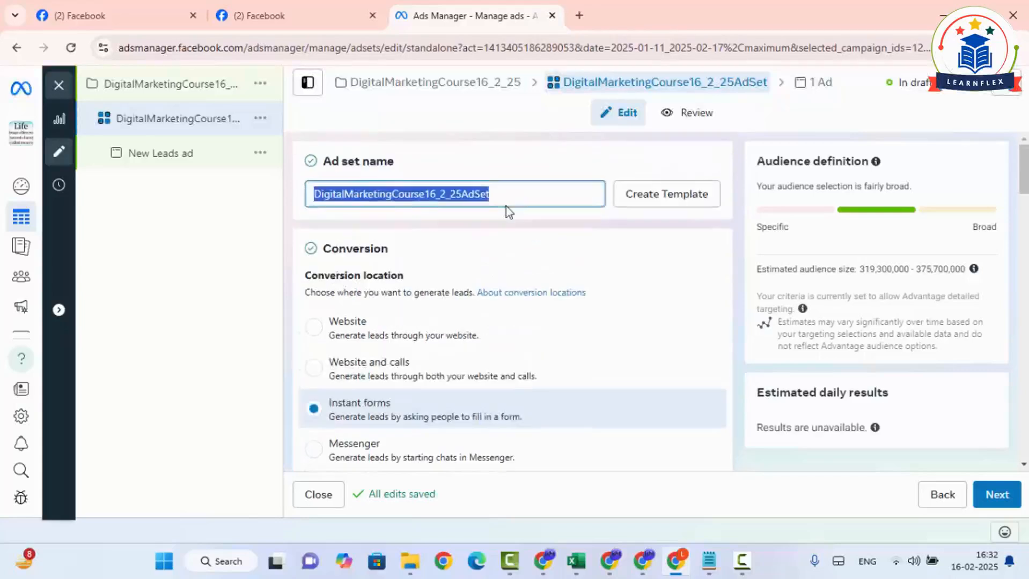
scroll(510, 239, down, 1)
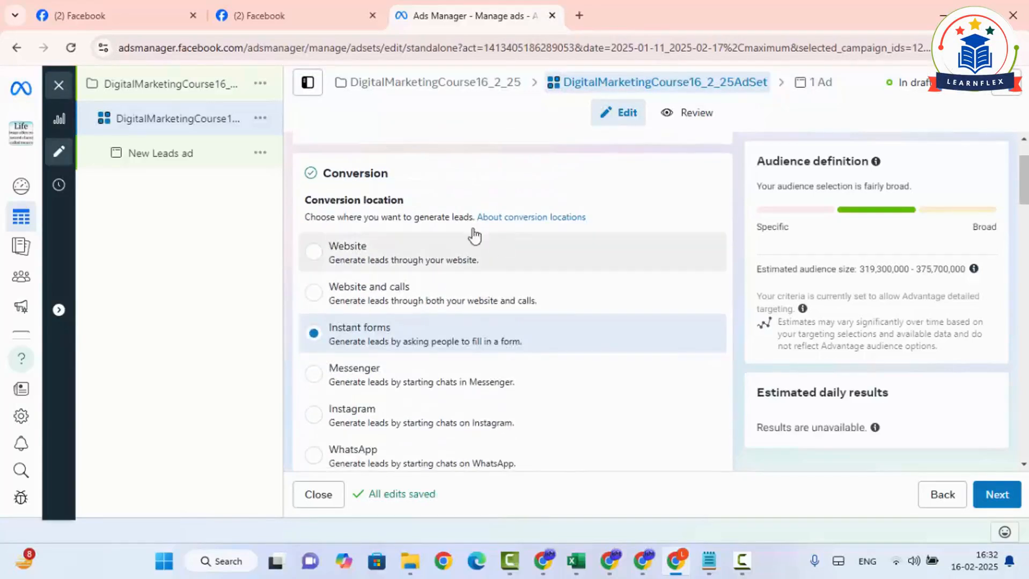
drag(323, 171, 416, 174)
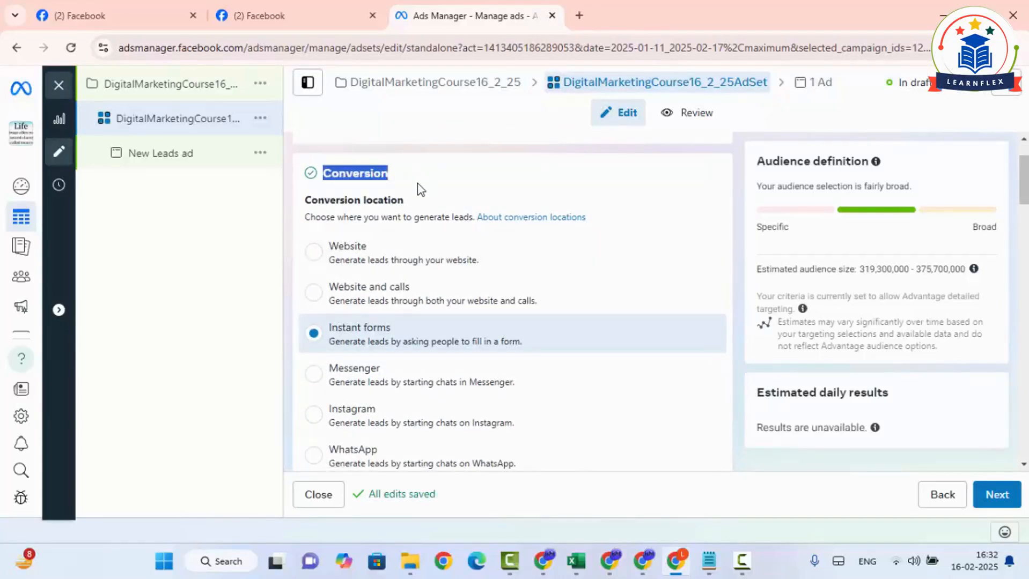
scroll(420, 205, down, 1)
scroll(601, 231, up, 1)
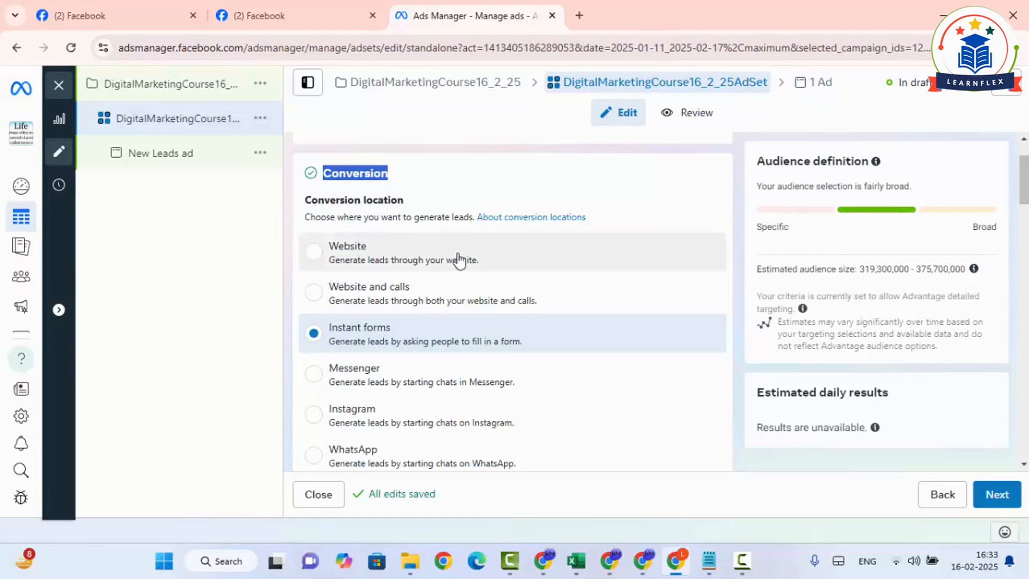
scroll(322, 298, down, 2)
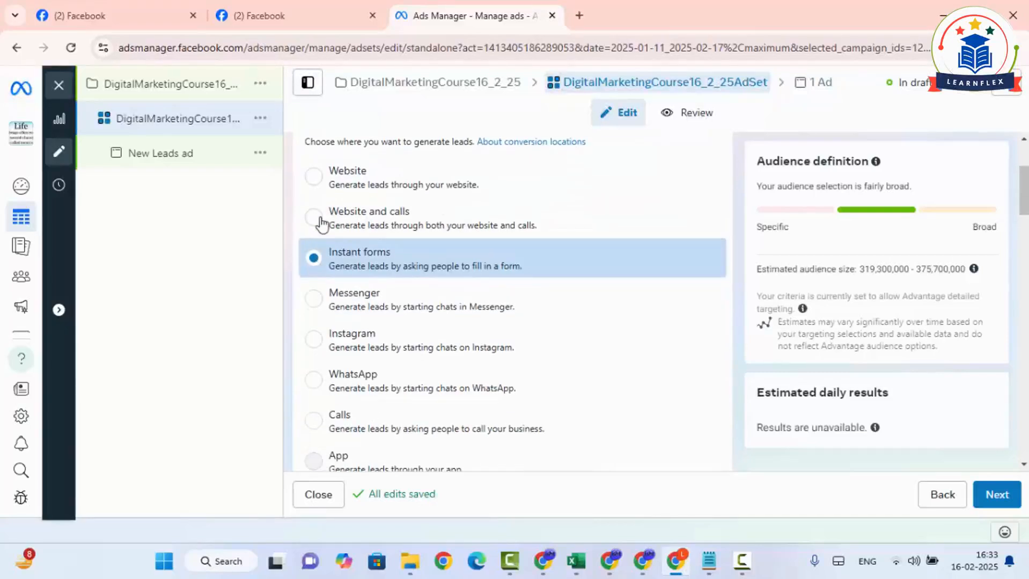
scroll(324, 281, down, 1)
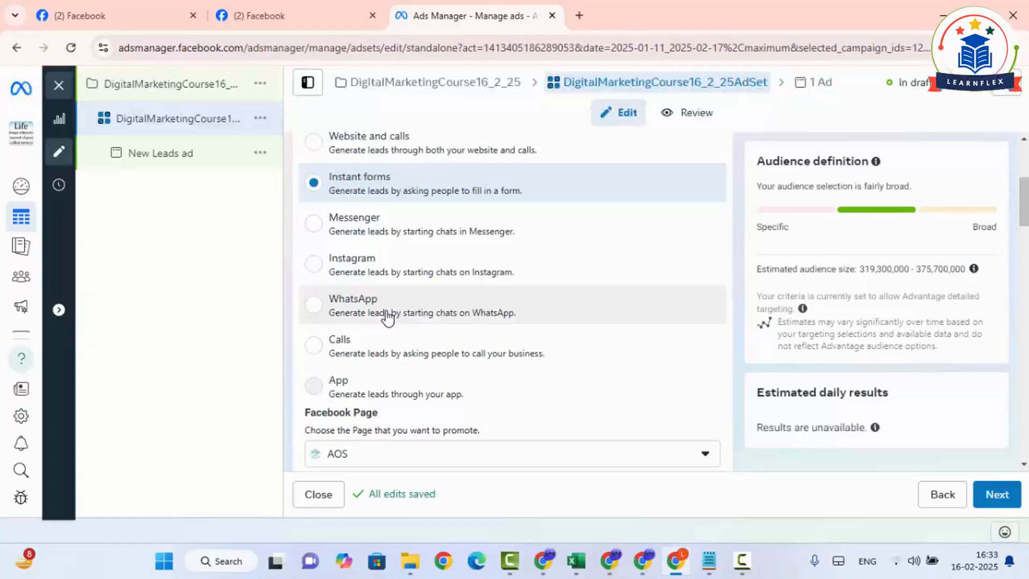
scroll(387, 317, up, 2)
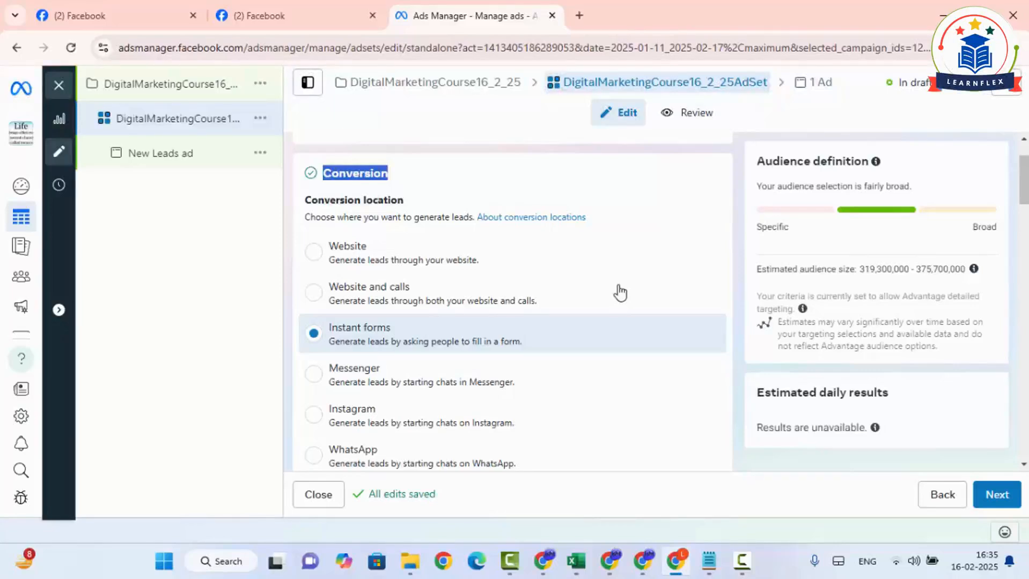
scroll(641, 328, down, 4)
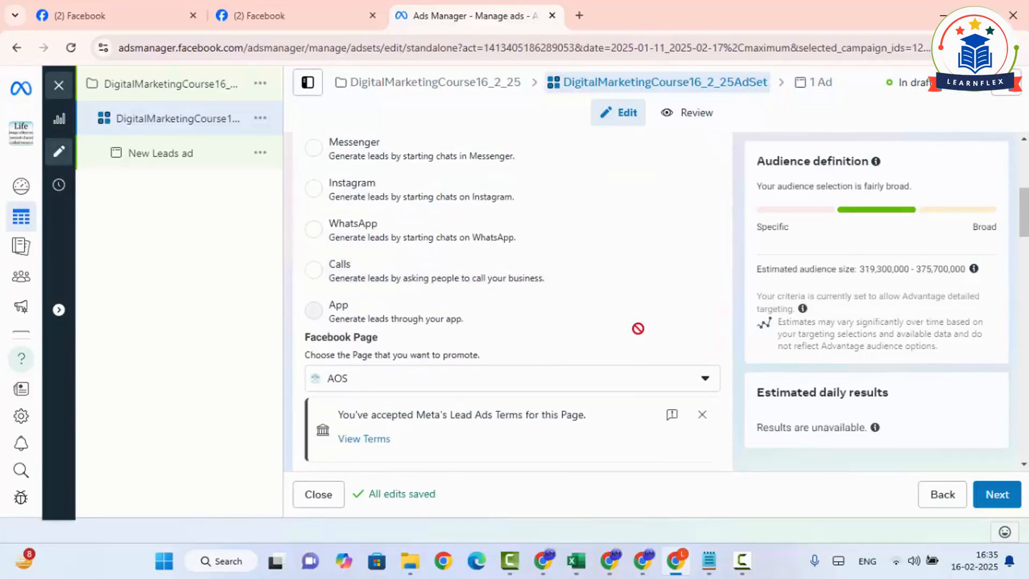
- Choose LEARN TECH as the Facebook Page to promote and check its Lead Ads Terms status
scroll(629, 337, down, 4)
scroll(627, 339, up, 4)
click(545, 379)
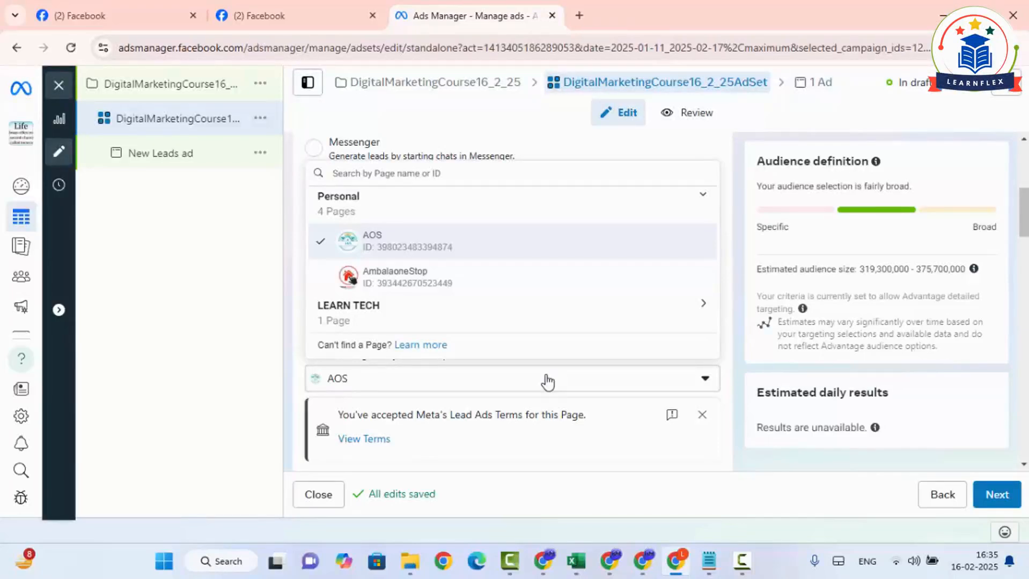
click(391, 310)
click(419, 311)
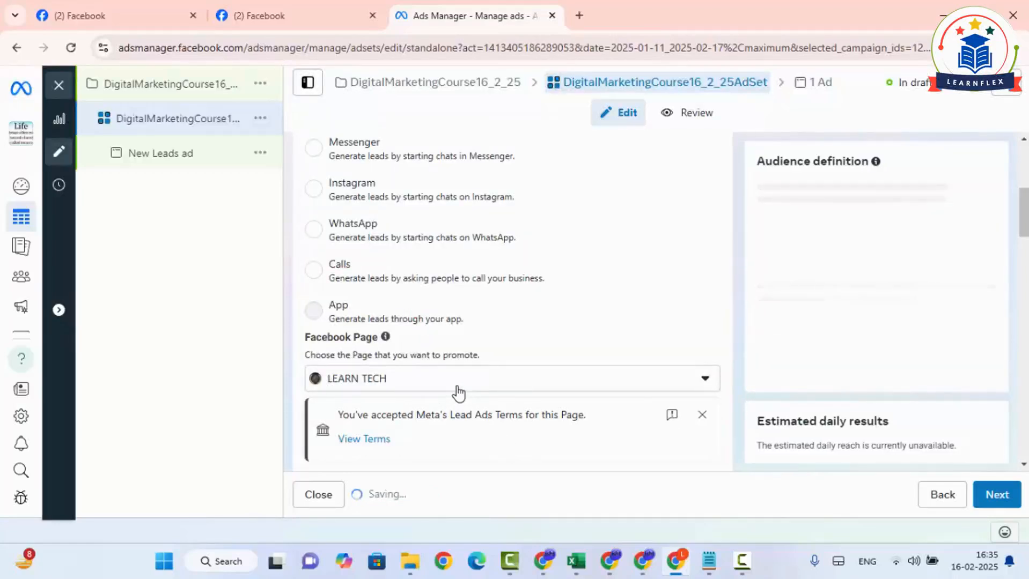
scroll(457, 385, down, 1)
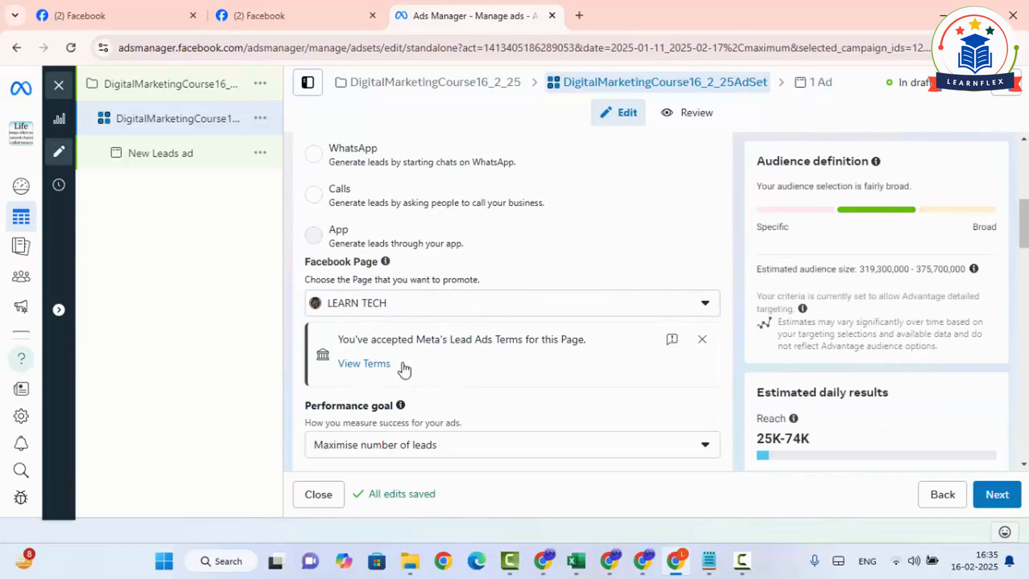
drag(398, 340, 457, 340)
click(523, 340)
- Set the ad set's performance goal to Maximise number of conversion leads
scroll(491, 353, down, 3)
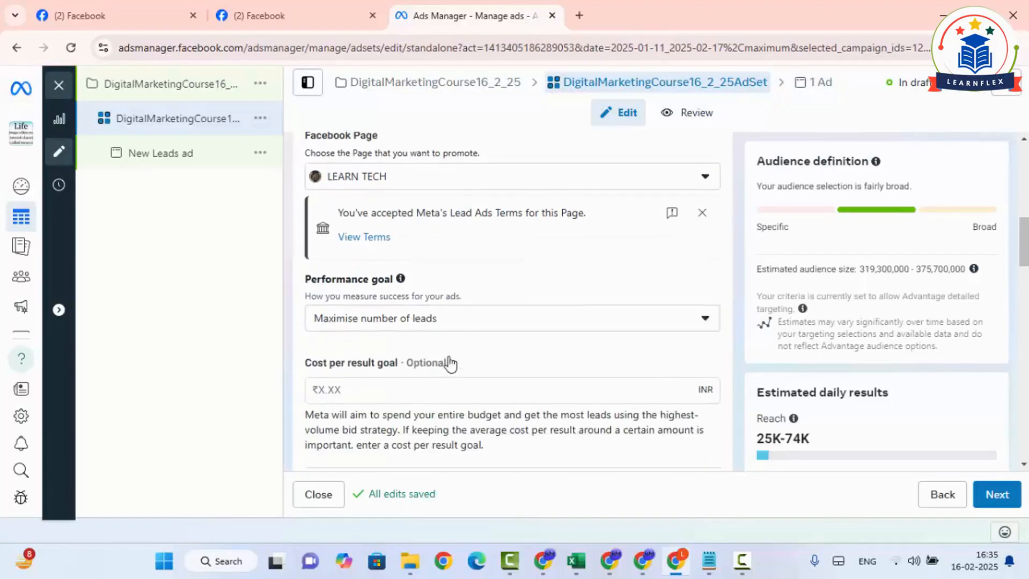
mouse_move(455, 361)
click(713, 301)
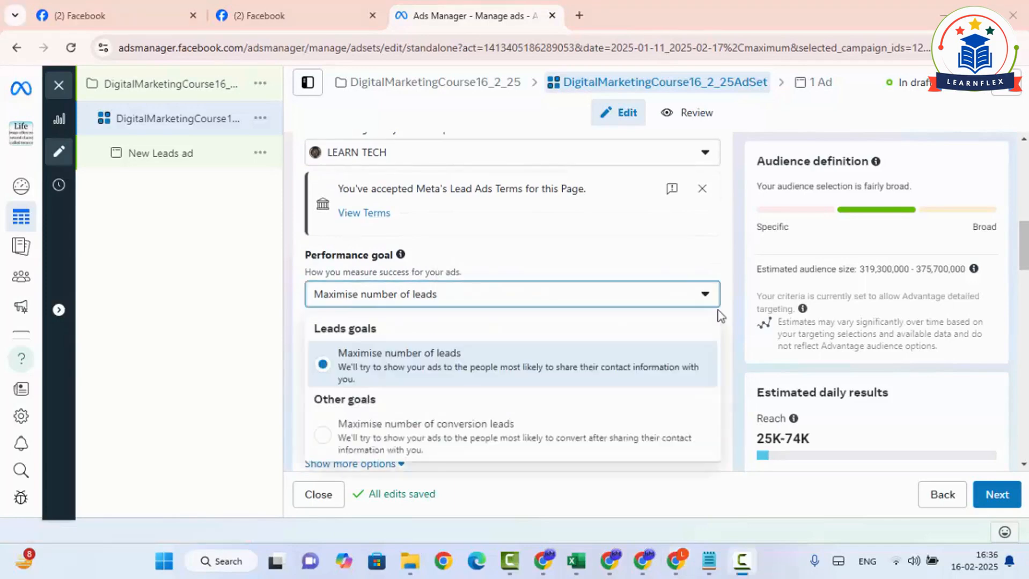
click(506, 311)
click(506, 311)
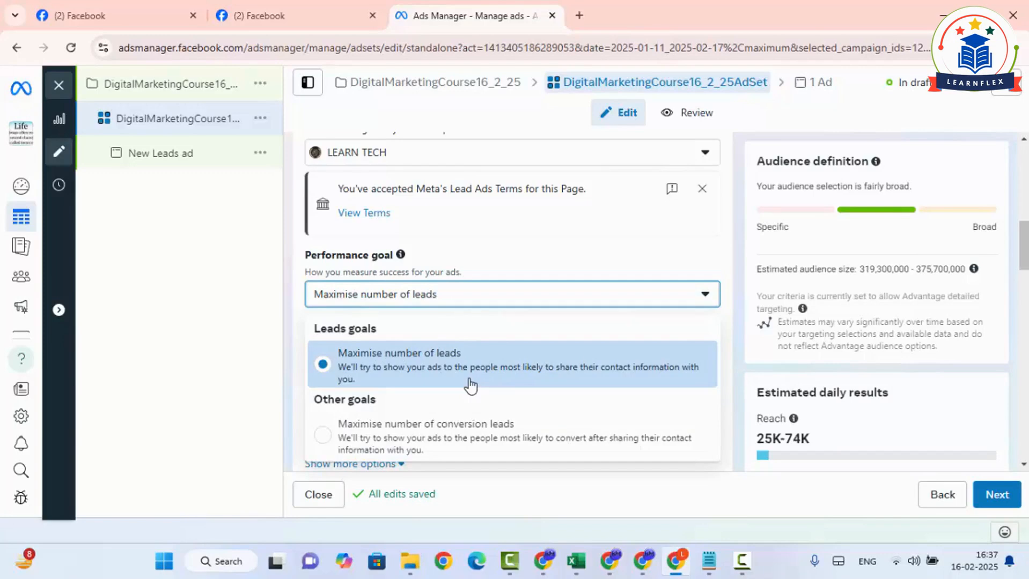
click(445, 446)
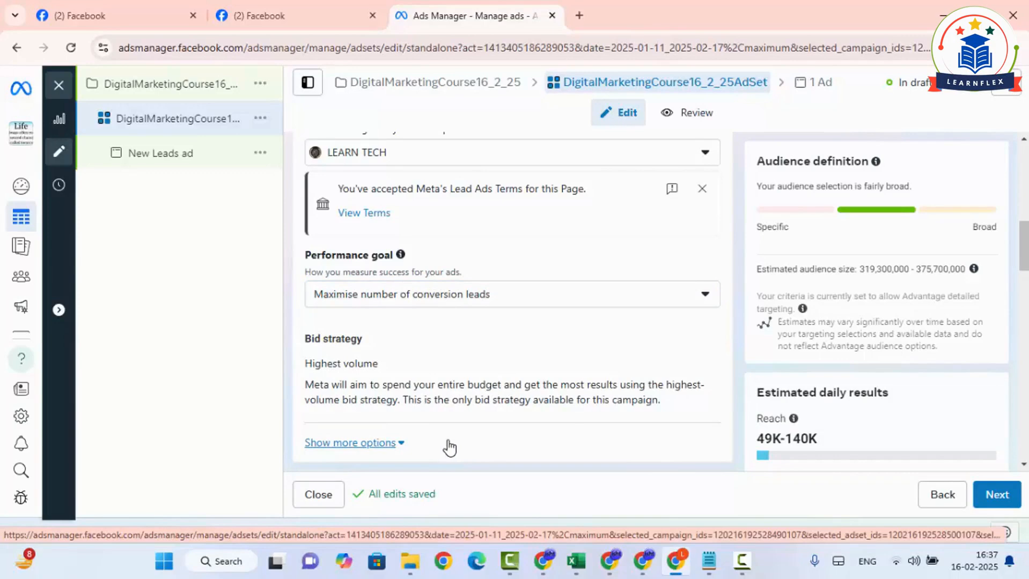
- Switch the performance goal back to Maximise number of leads
click(537, 313)
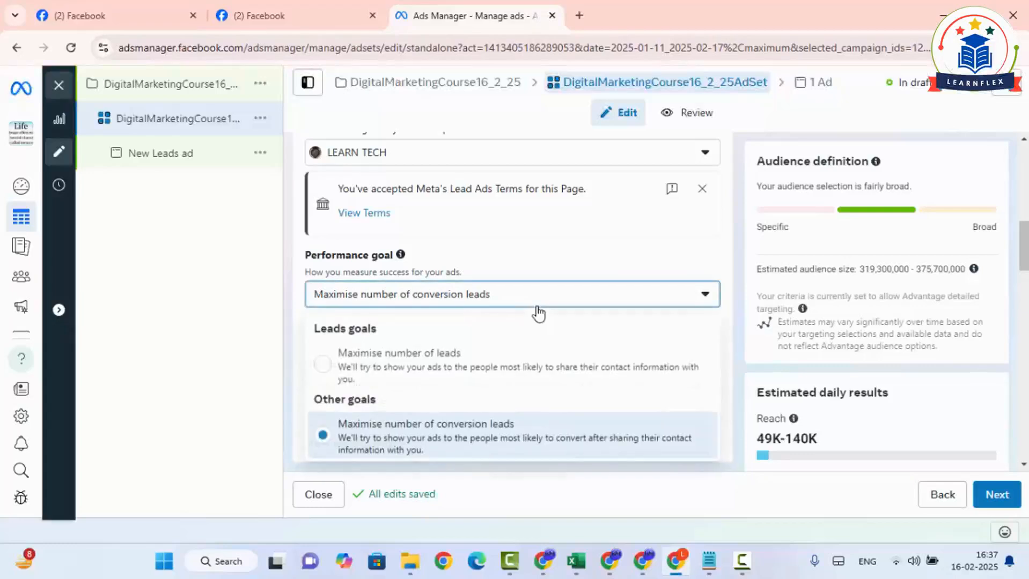
click(484, 372)
click(408, 299)
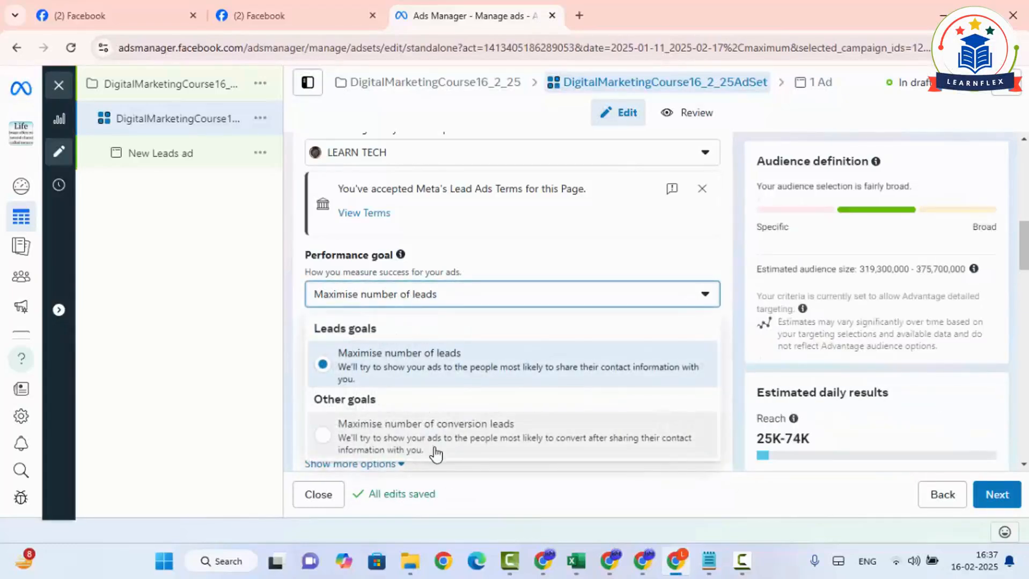
click(430, 372)
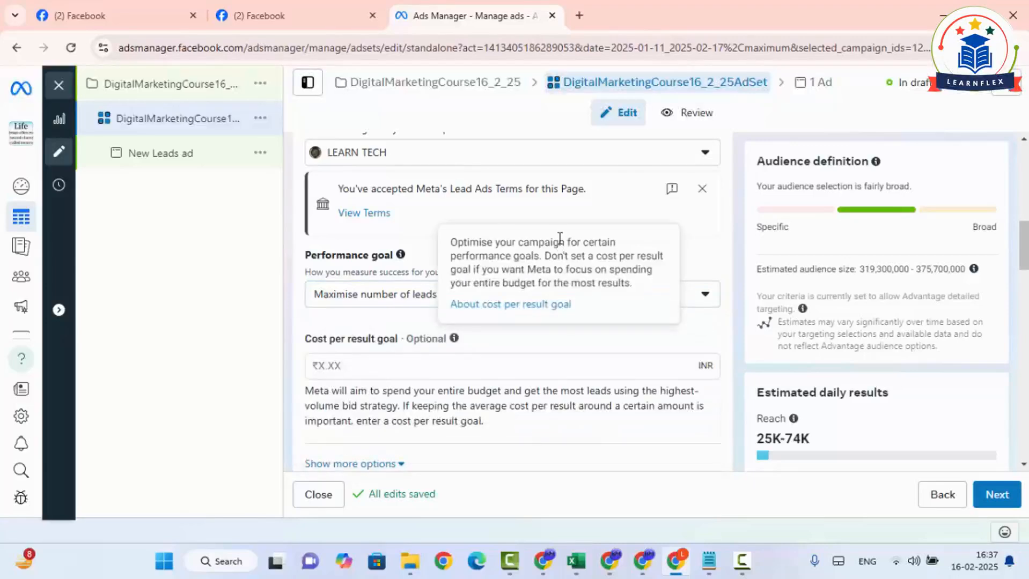
- Keep the daily budget type and set the ad set's budget to ₹100.00
scroll(487, 282, down, 3)
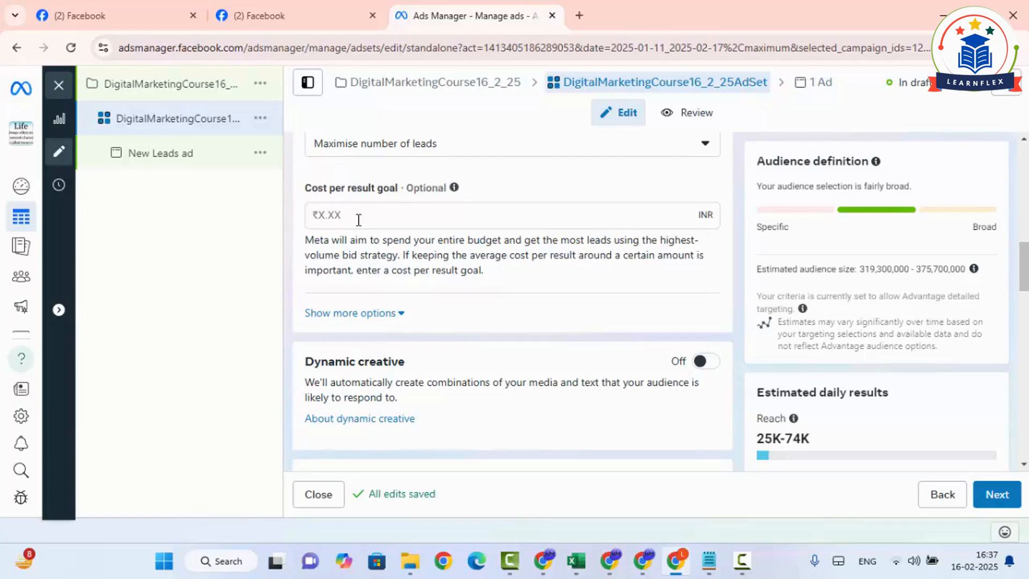
scroll(361, 232, down, 1)
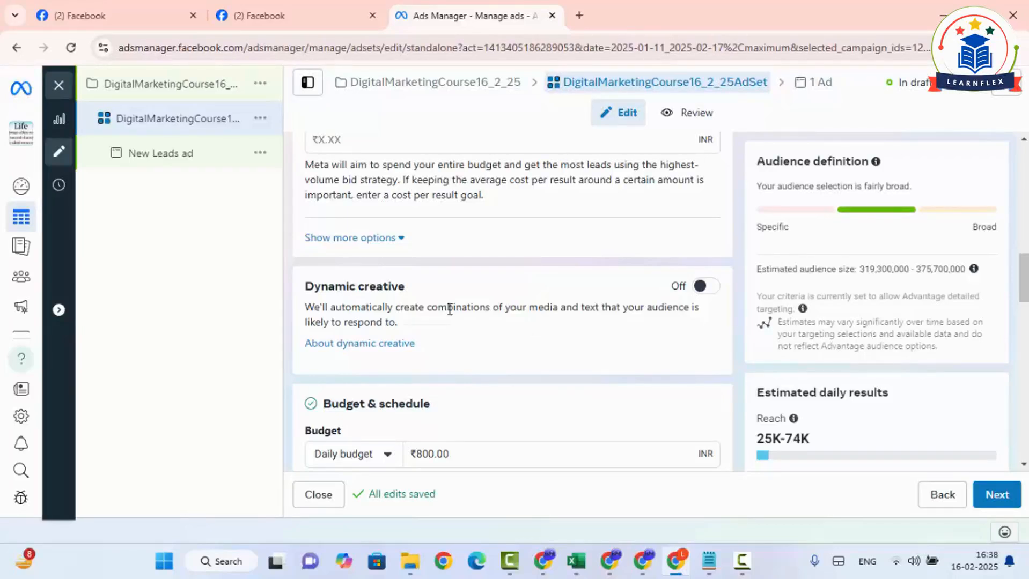
scroll(512, 246, down, 3)
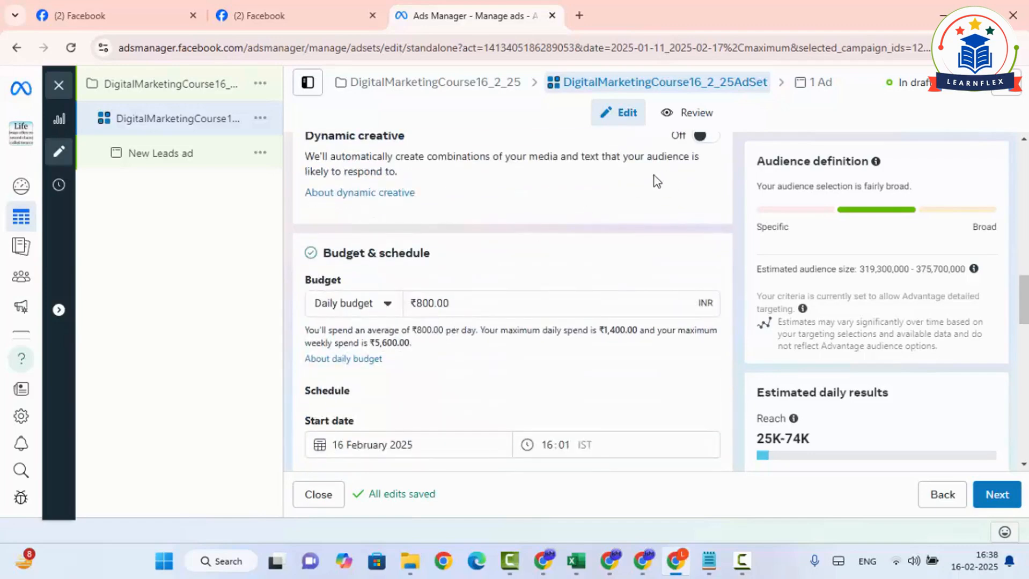
scroll(547, 215, down, 2)
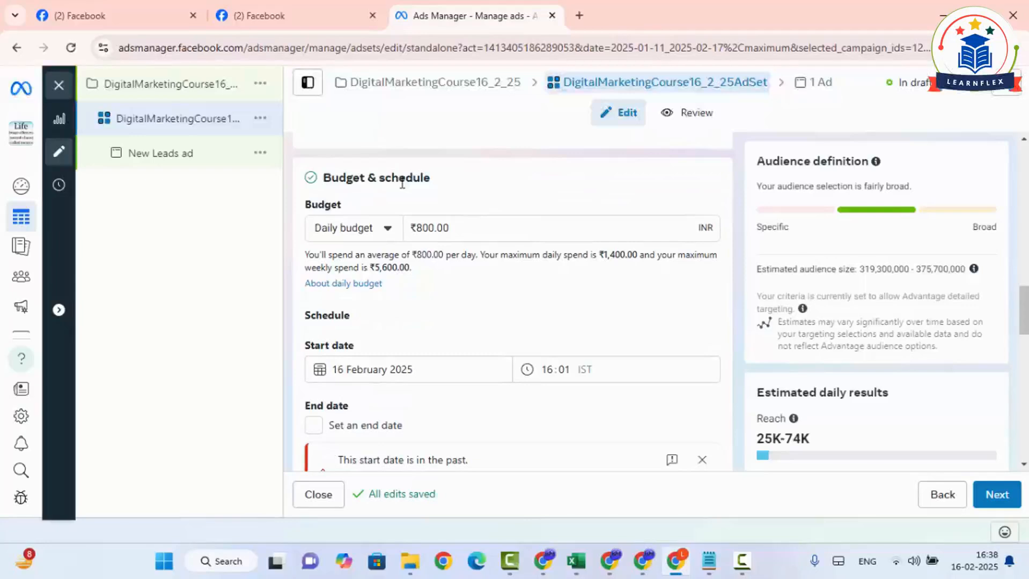
click(386, 231)
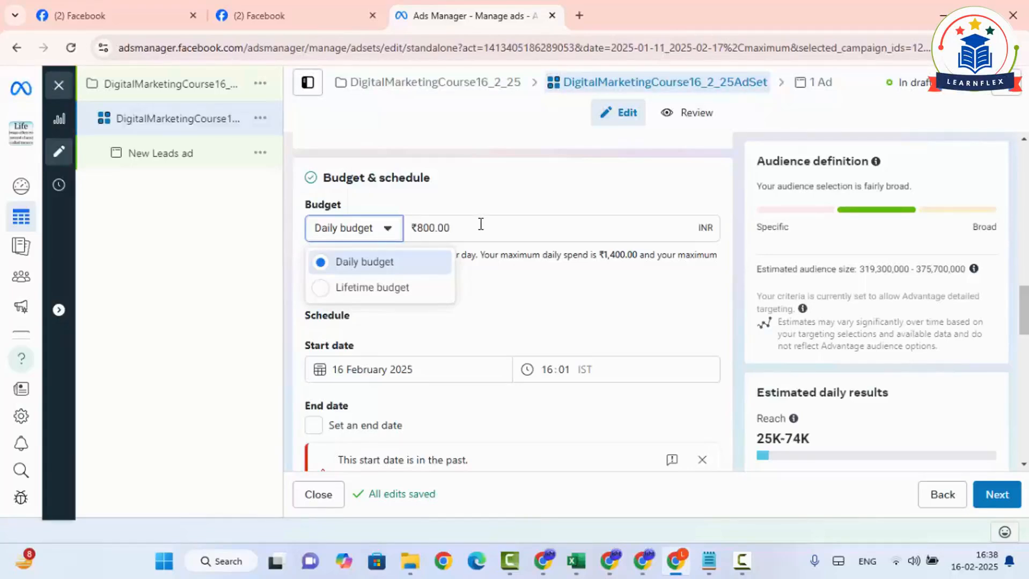
click(380, 209)
click(418, 227)
drag(417, 227, 423, 225)
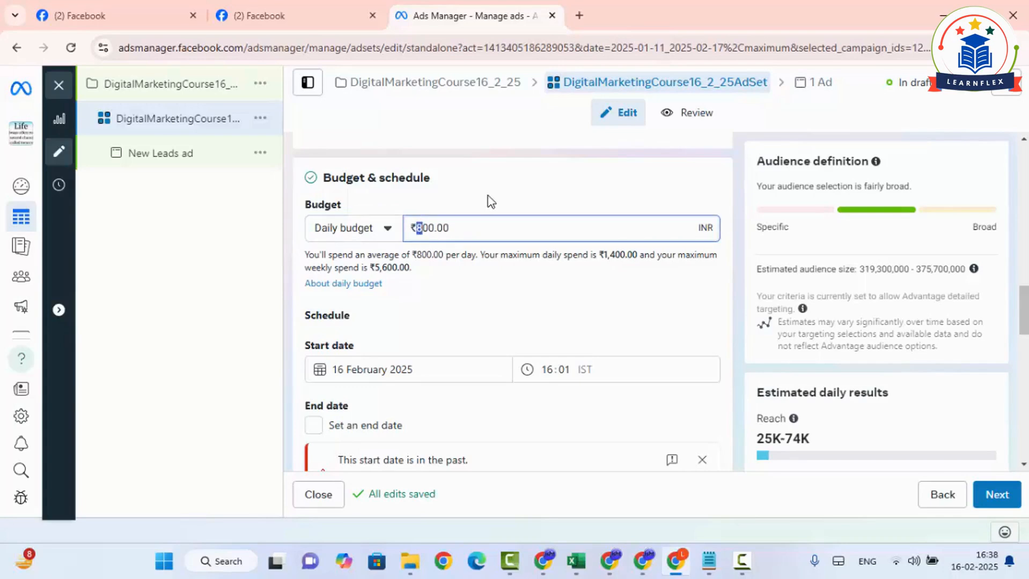
text(1)
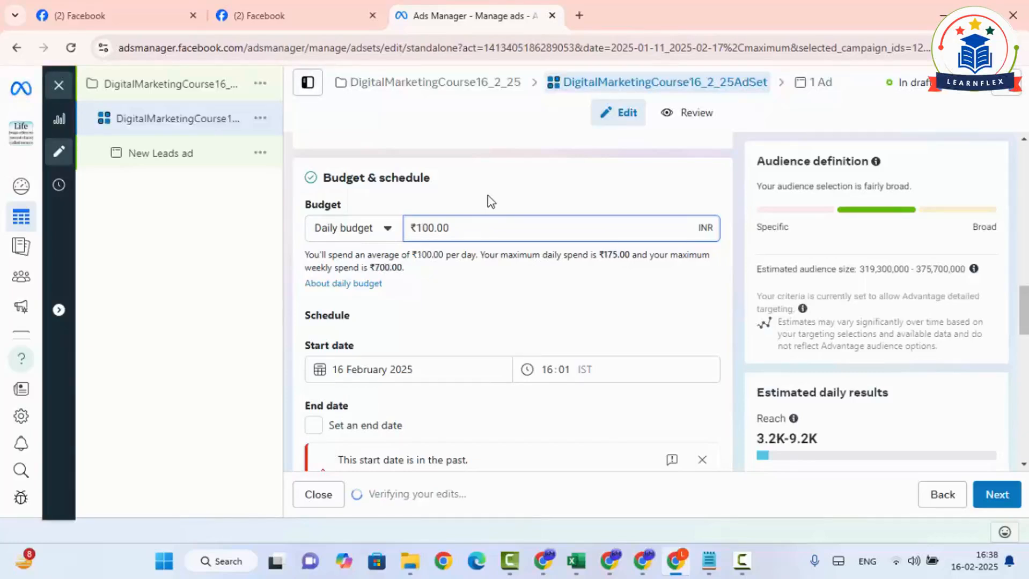
click(488, 200)
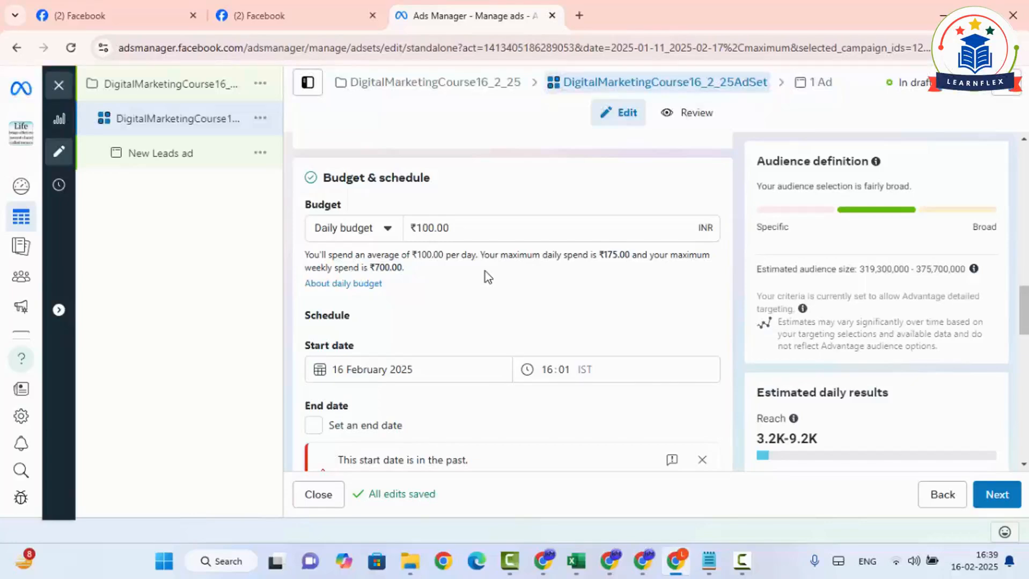
- Set the ad set's start date to 17 February 2025
scroll(485, 271, down, 3)
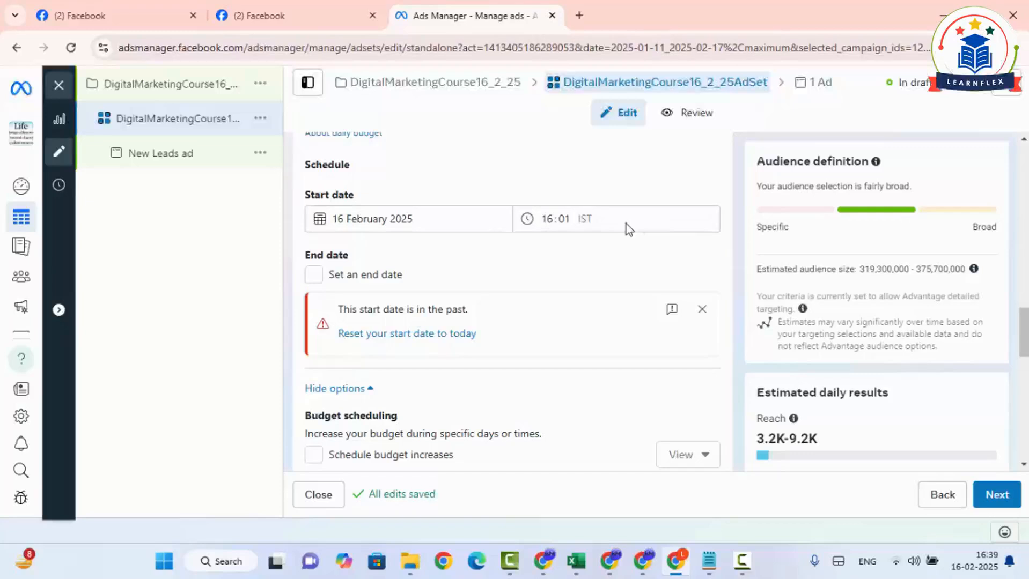
click(427, 219)
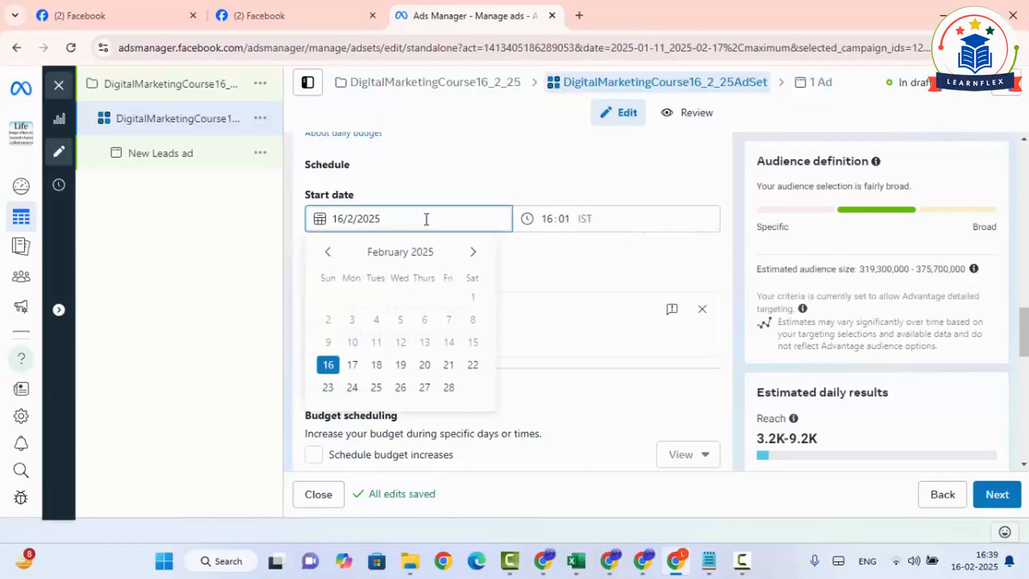
click(352, 364)
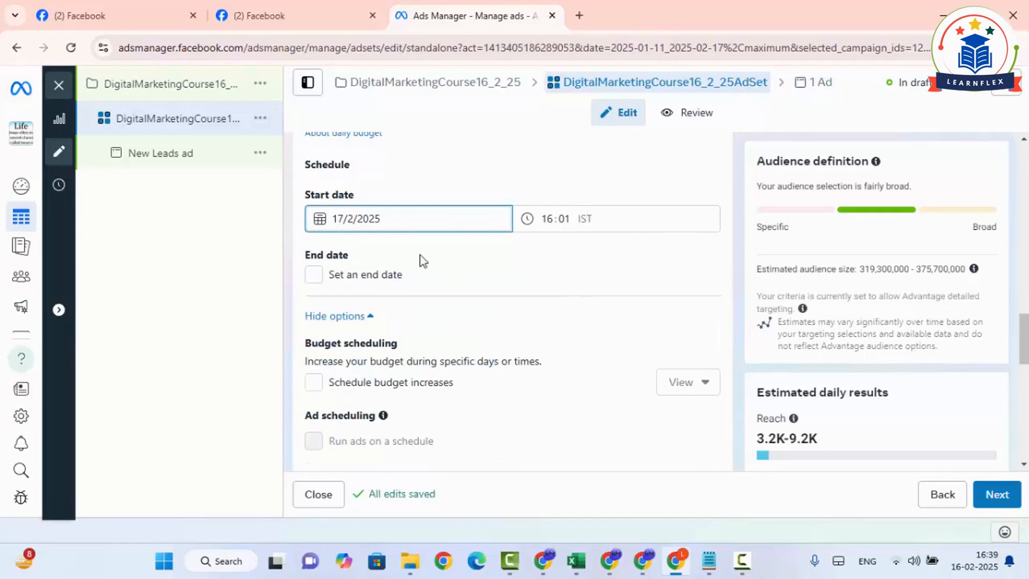
- Set the ad set's start date to 16 February 2025 and its start time to 17:01 IST
scroll(487, 278, down, 2)
scroll(456, 258, up, 2)
click(422, 223)
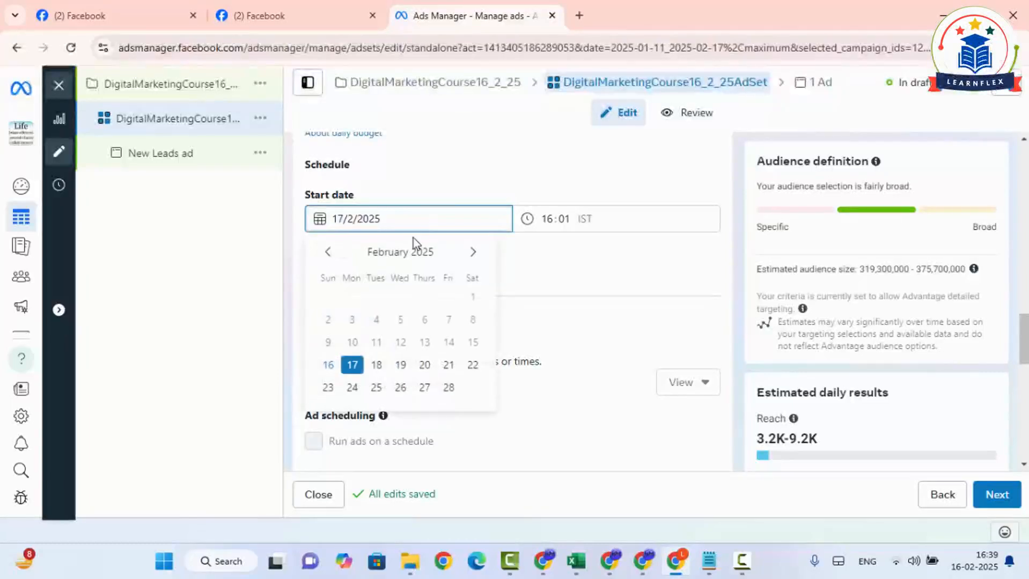
click(331, 365)
click(545, 220)
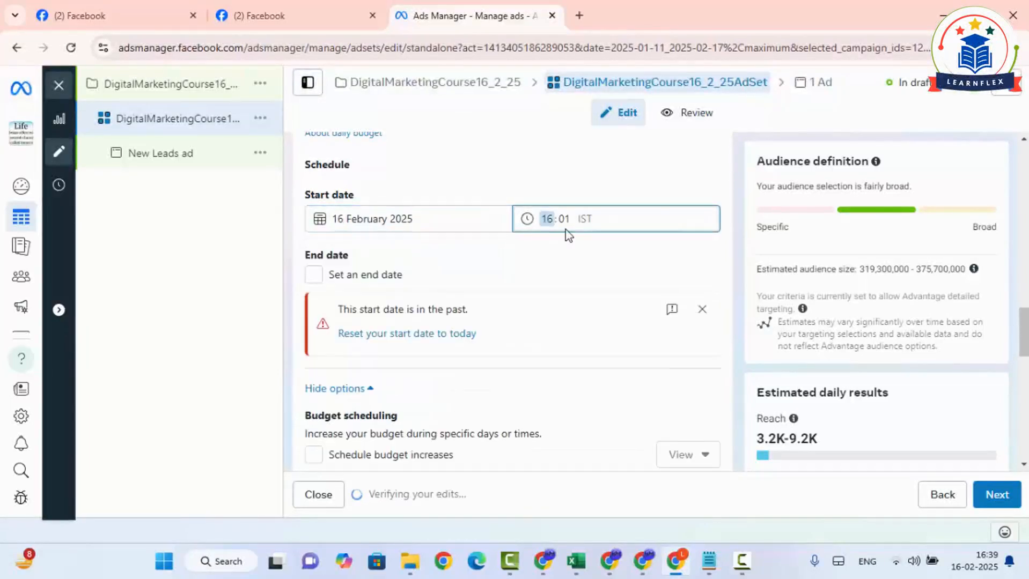
key(Up)
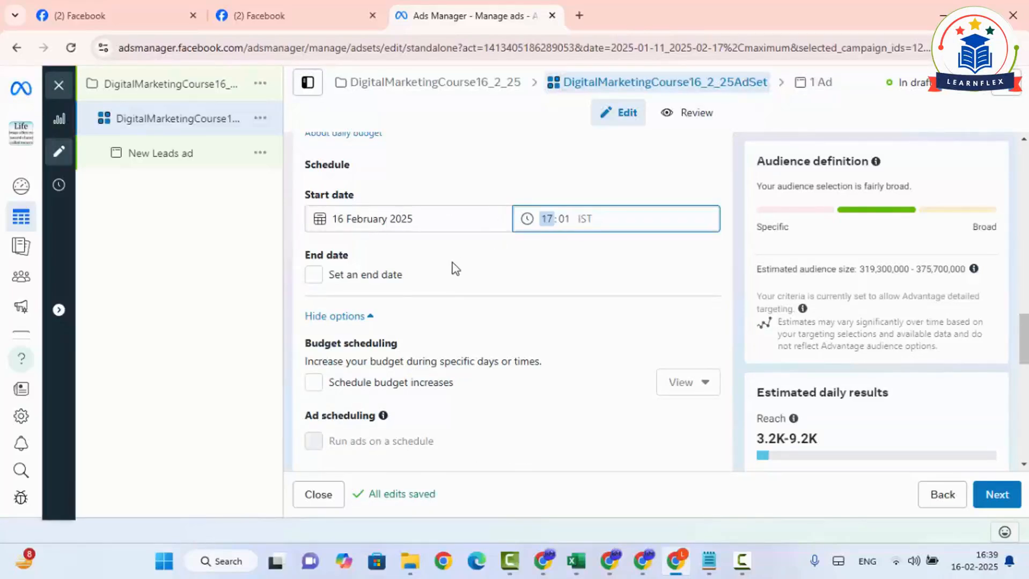
- Try out the end date option and the scheduled budget increases, switching each off again
click(321, 286)
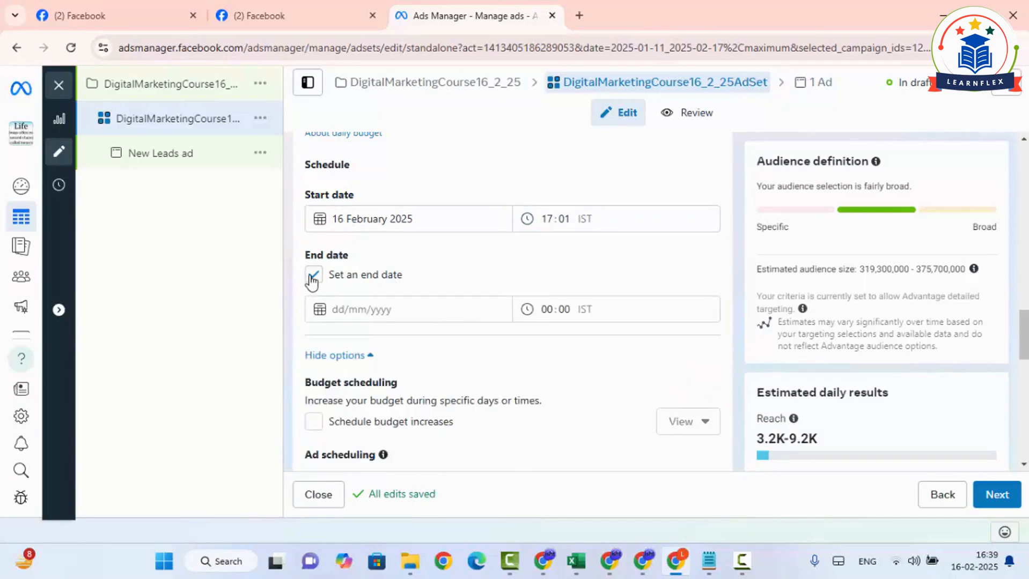
click(313, 276)
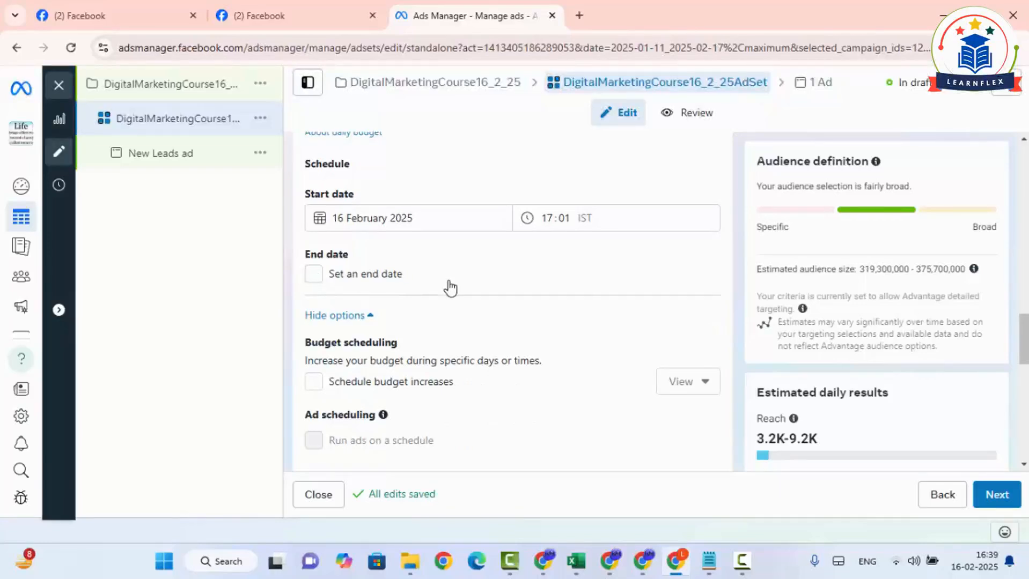
scroll(516, 326, down, 1)
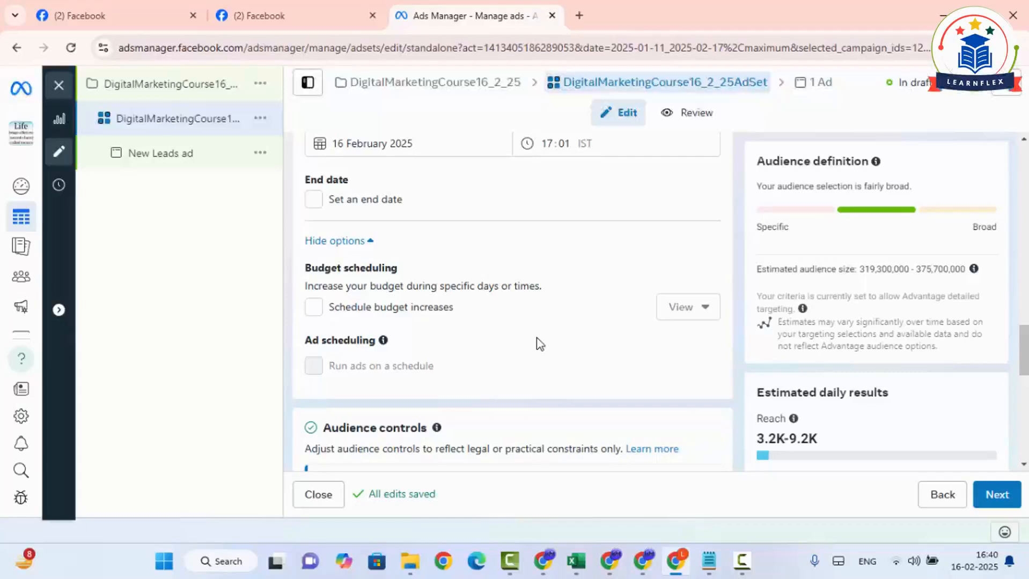
click(316, 309)
scroll(442, 374, down, 2)
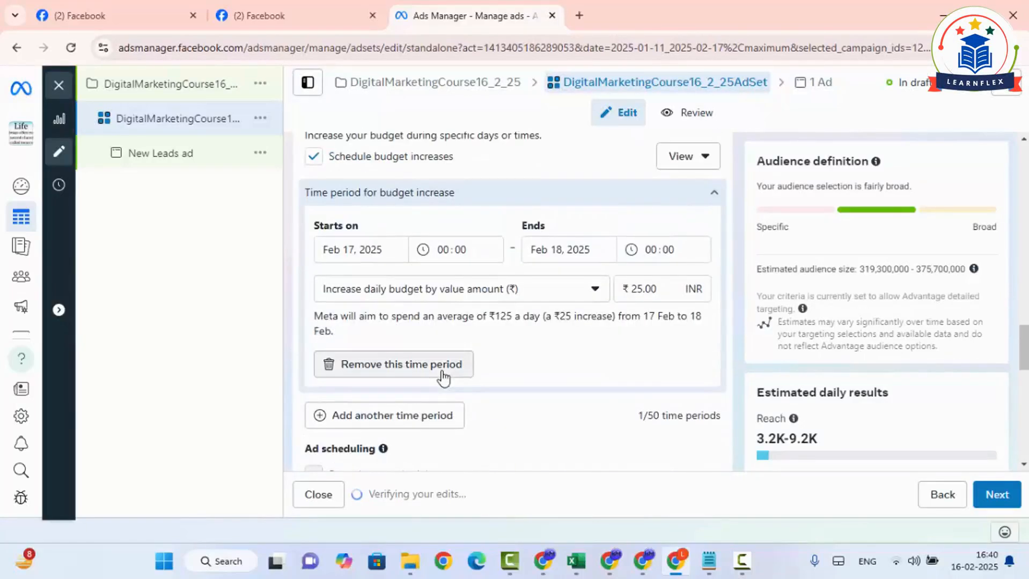
scroll(443, 374, up, 1)
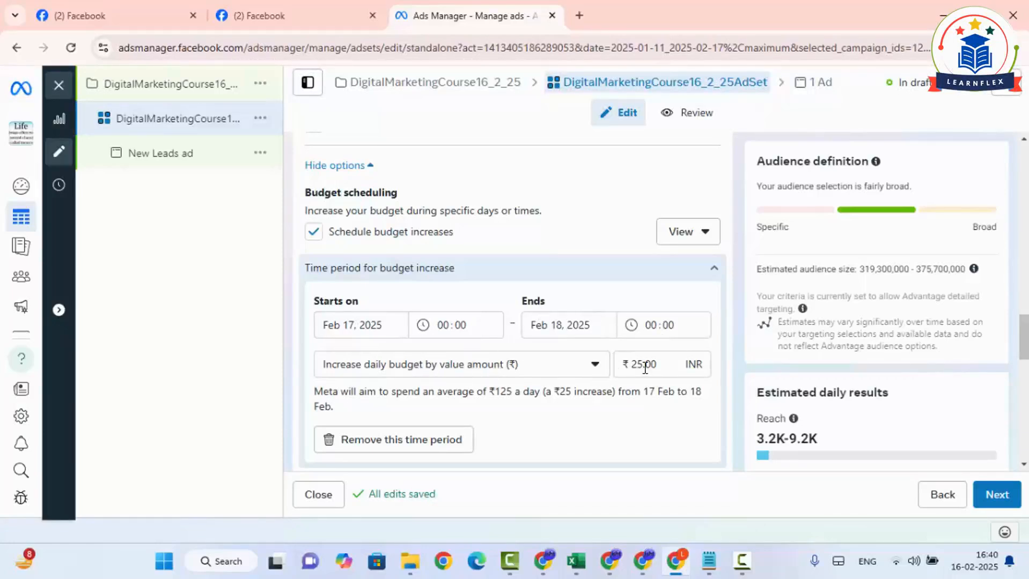
click(341, 240)
- Edit the audience locations and search for "ambala hary" to include Ambala, Haryana, India instead of the whole country
scroll(421, 308, down, 2)
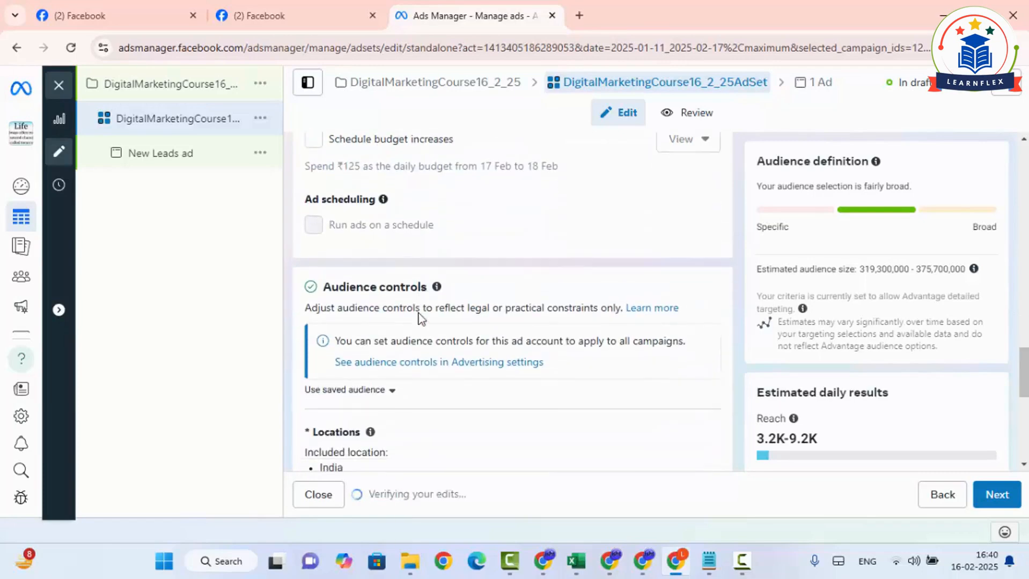
scroll(421, 316, down, 3)
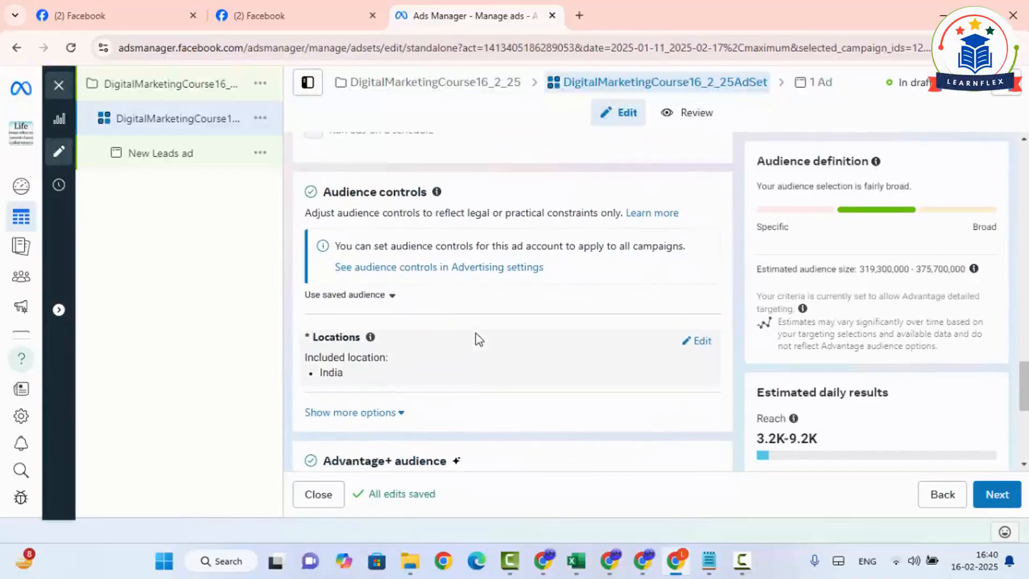
scroll(479, 339, up, 1)
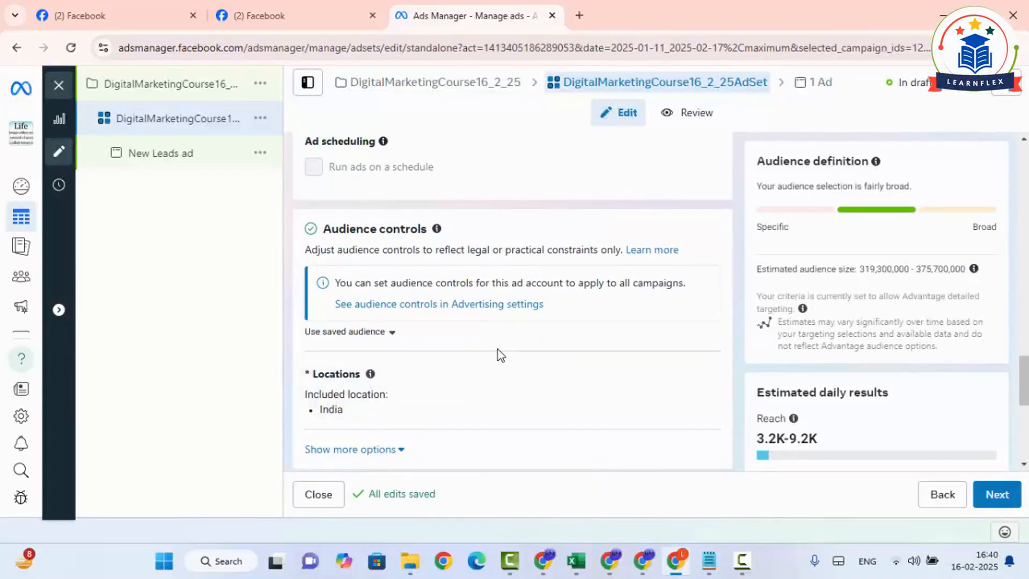
scroll(521, 349, down, 4)
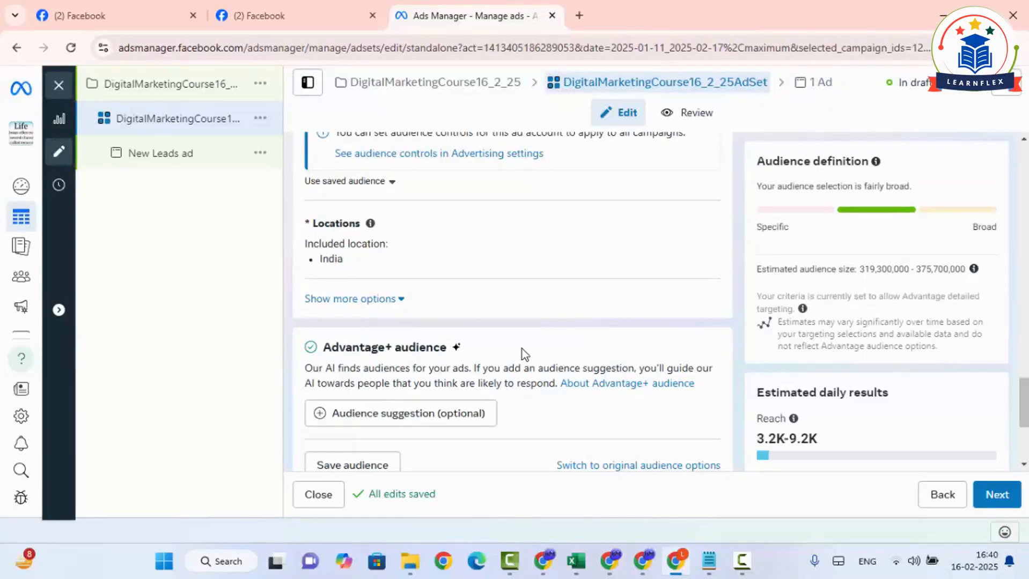
scroll(521, 348, up, 2)
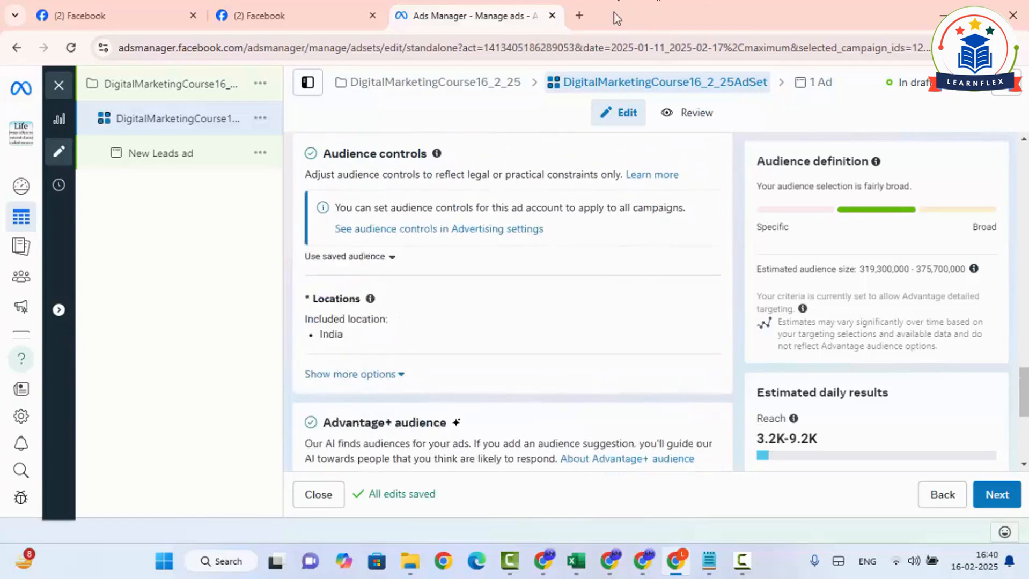
scroll(583, 207, down, 2)
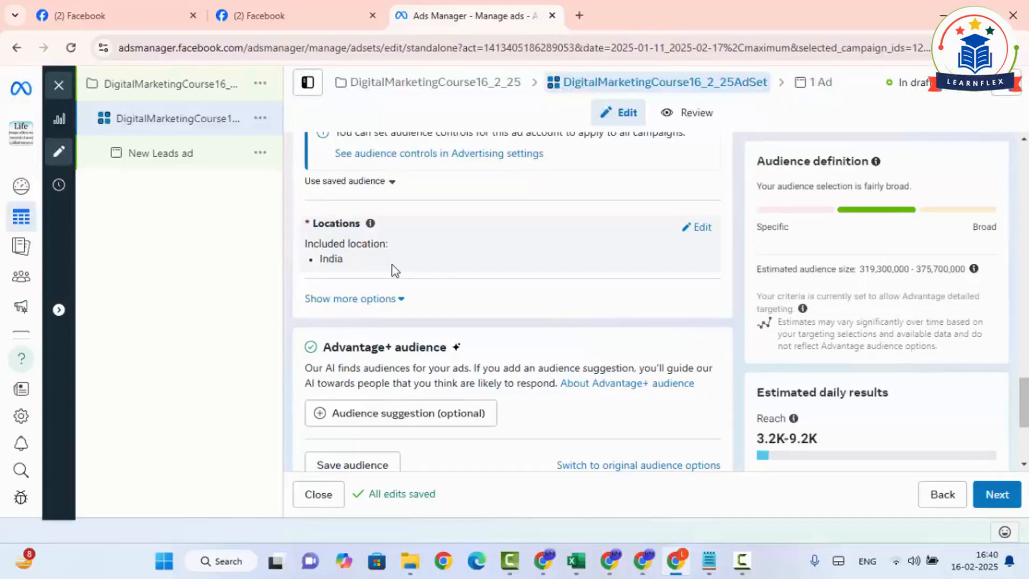
click(697, 232)
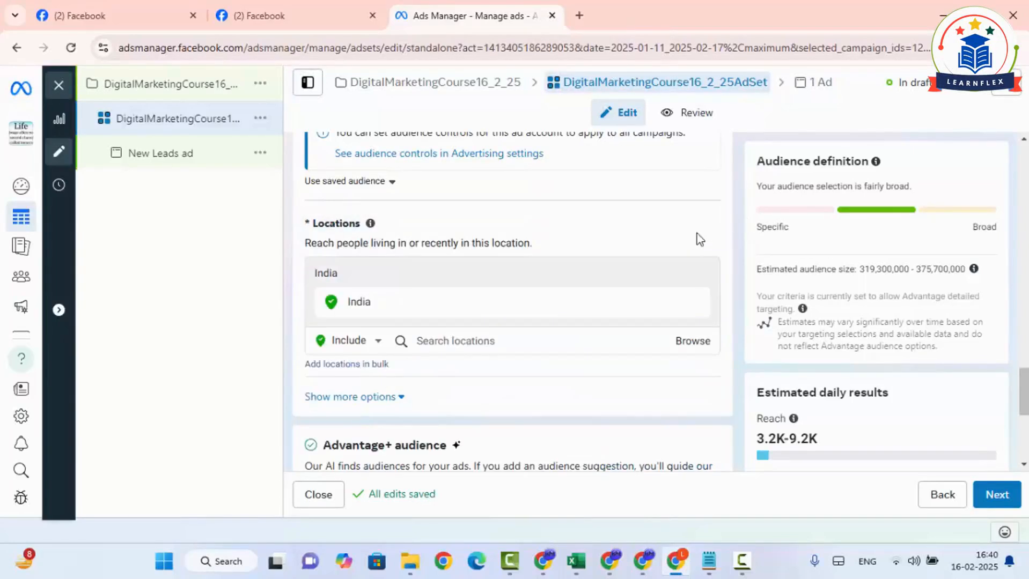
scroll(697, 233, down, 3)
click(692, 191)
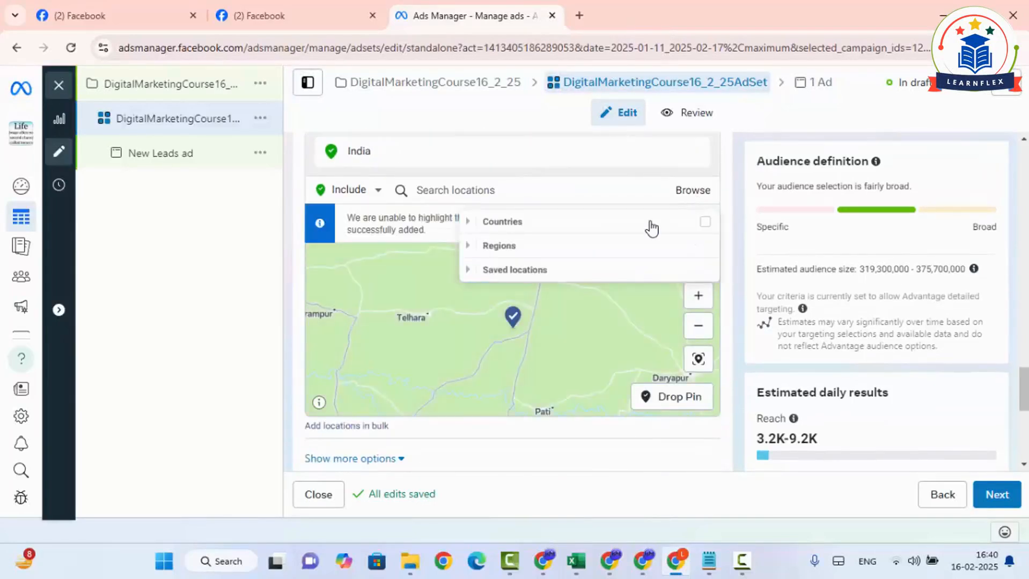
click(460, 196)
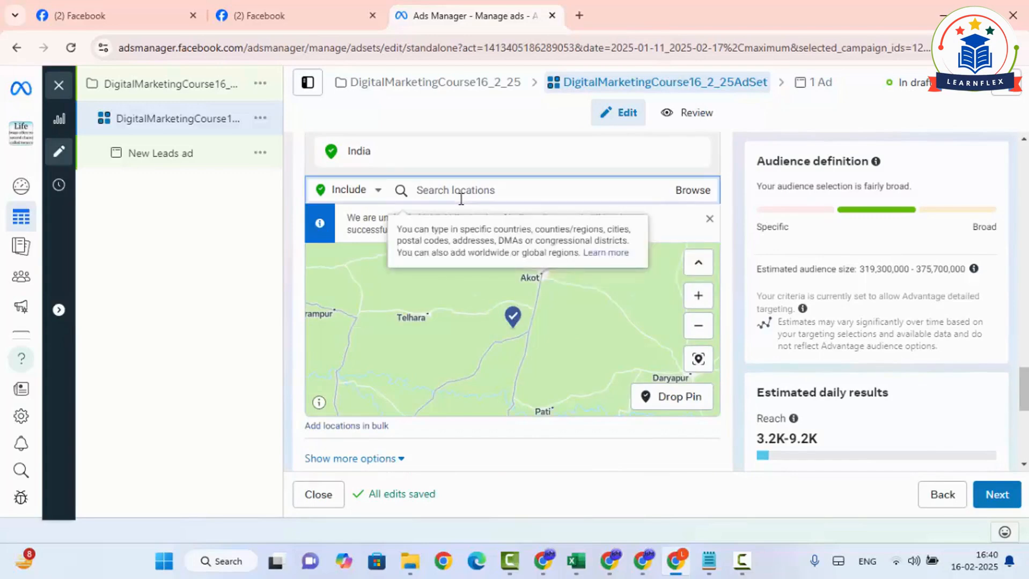
text(ambala)
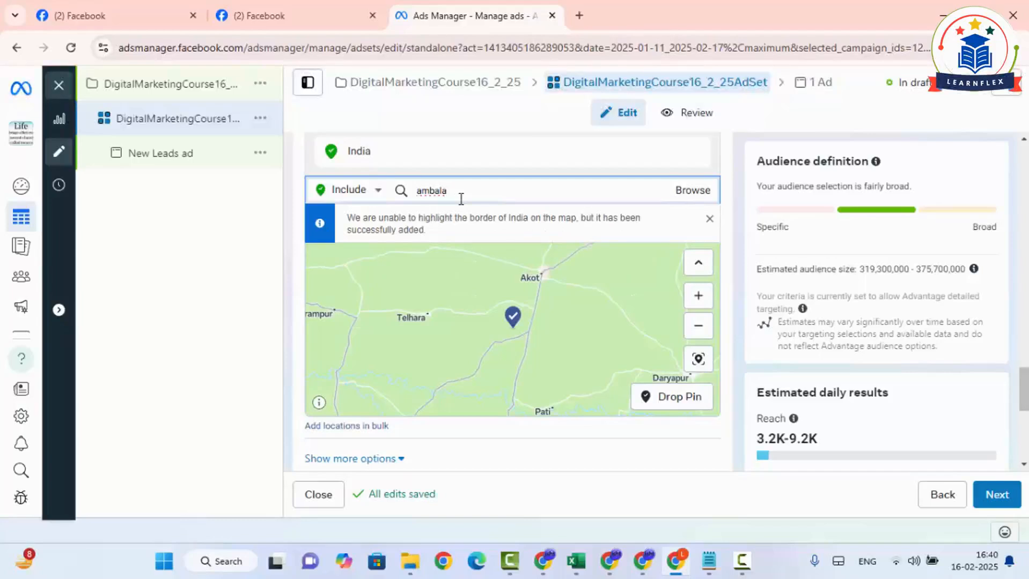
text( hary)
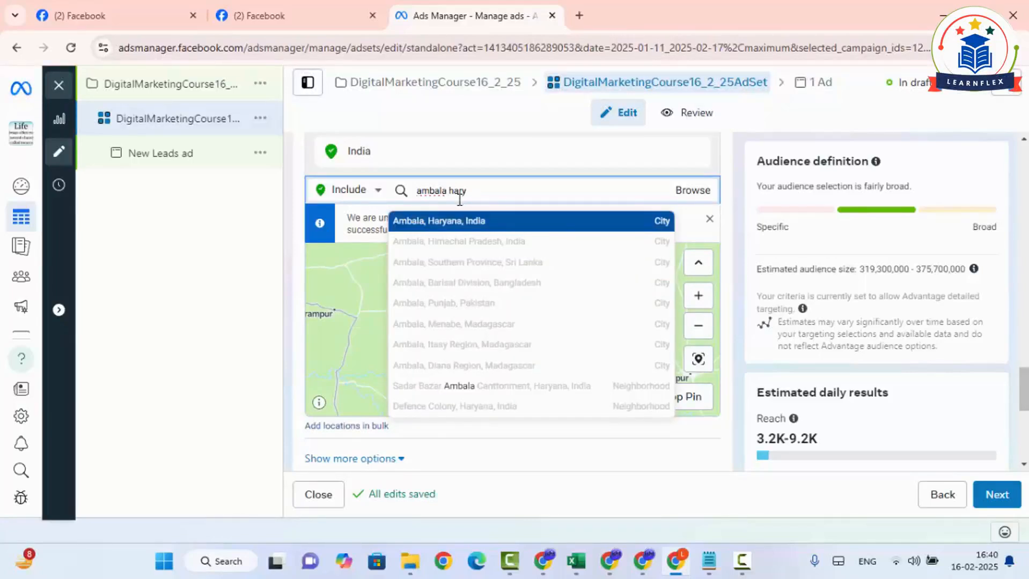
click(453, 221)
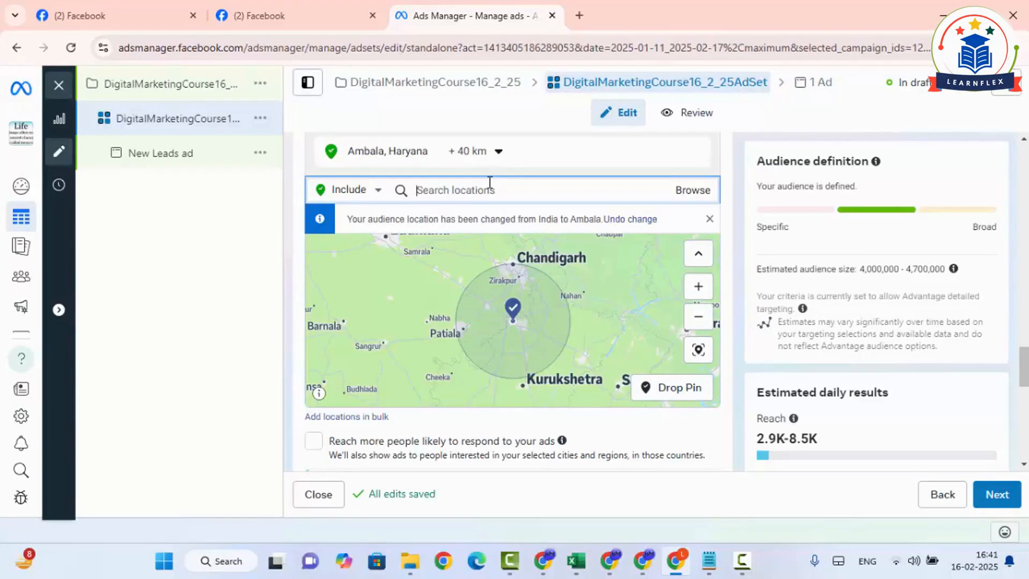
- Reduce the radius around Ambala, Haryana to 17 km
click(504, 154)
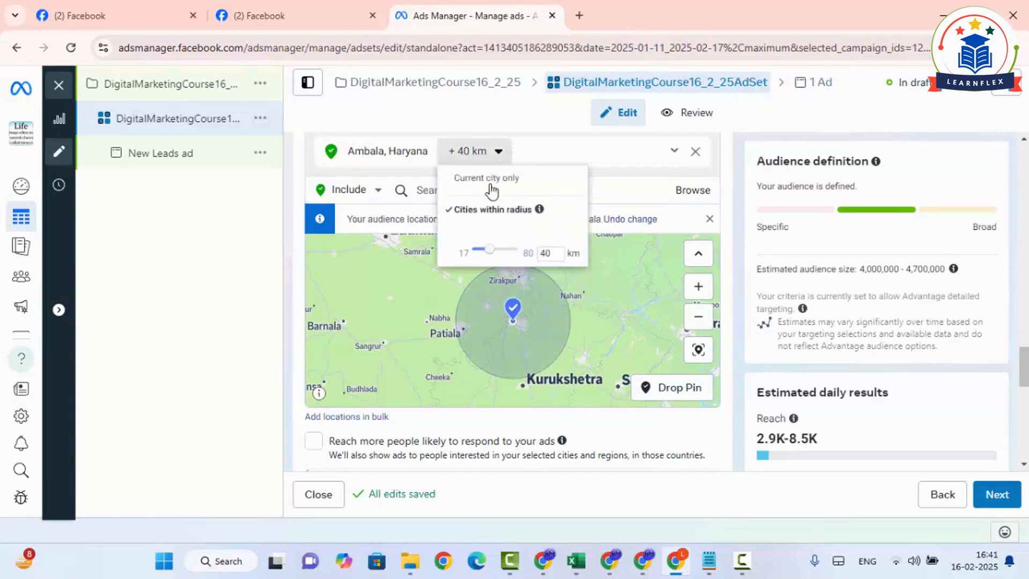
drag(488, 249, 471, 251)
click(432, 315)
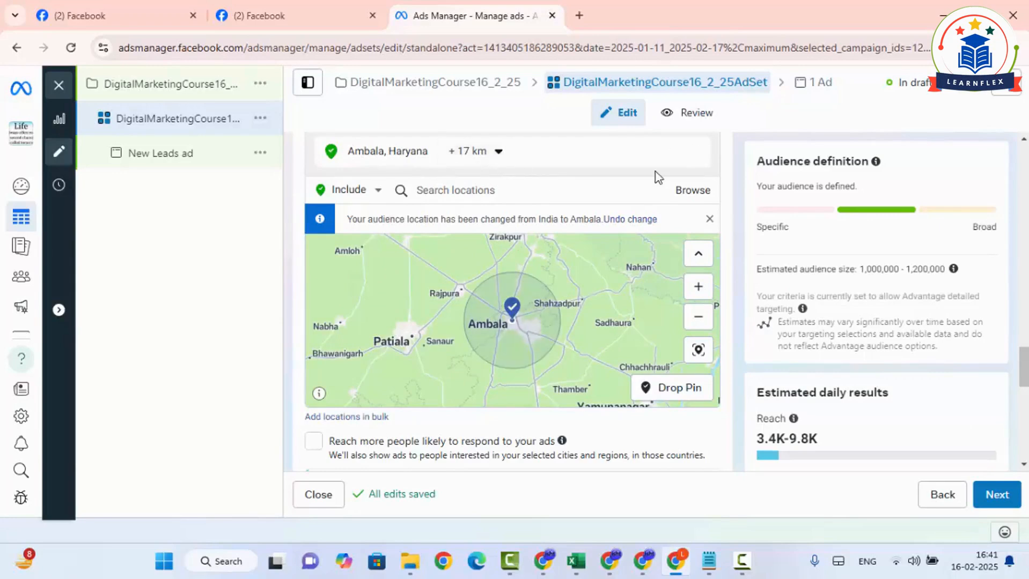
- Remove Ambala from the audience locations and include the city of Haryana, Haryana, India
mouse_move(689, 158)
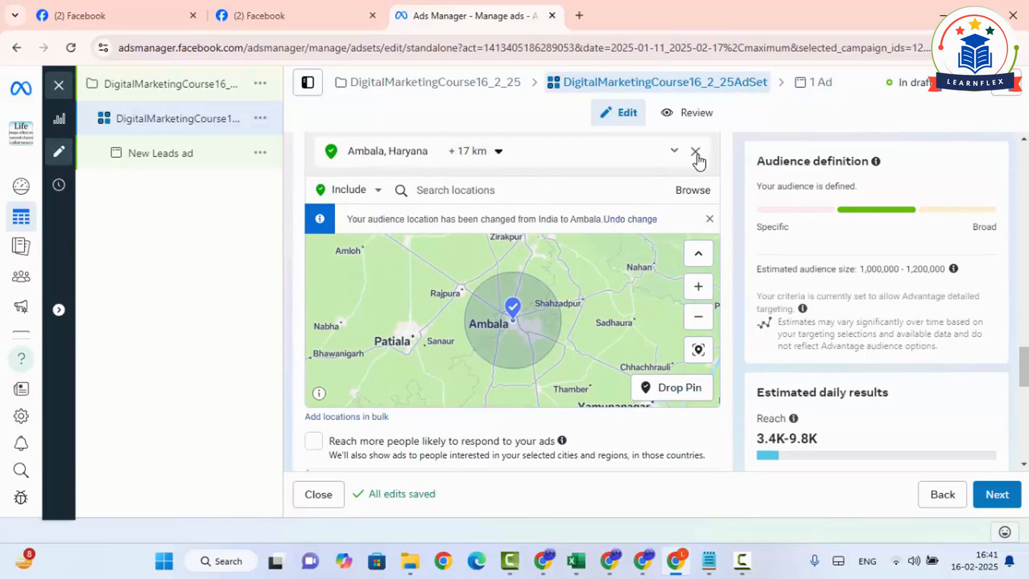
click(695, 152)
click(528, 163)
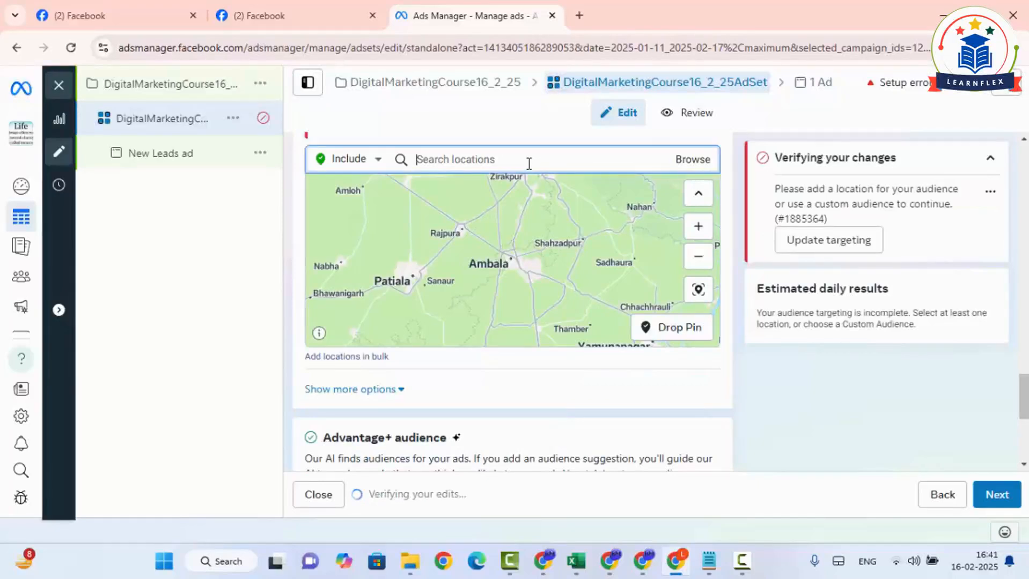
text(haryana)
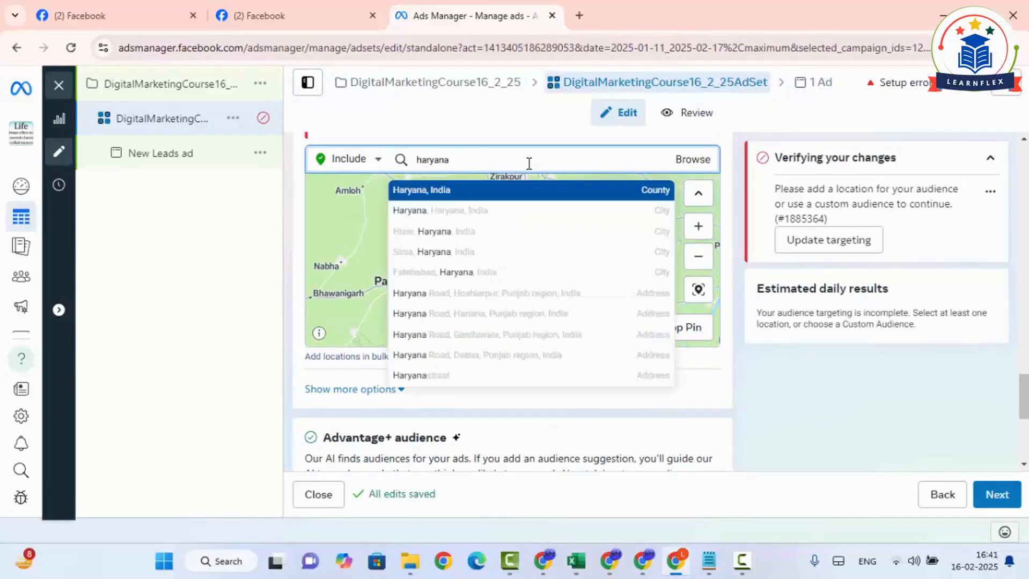
click(477, 213)
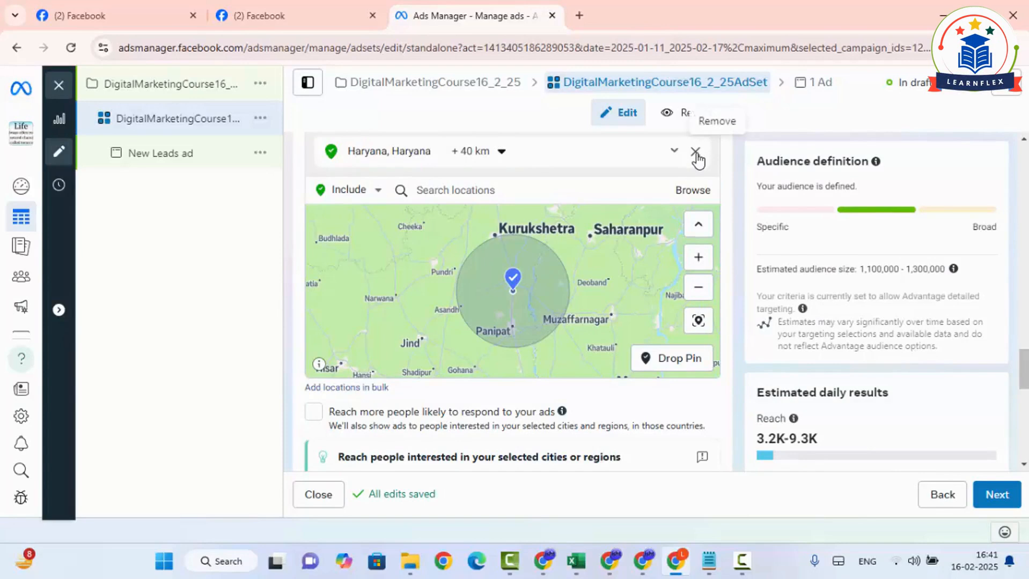
- Remove the Haryana location and include the country India as the audience location
click(697, 154)
scroll(466, 189, up, 1)
scroll(466, 167, down, 1)
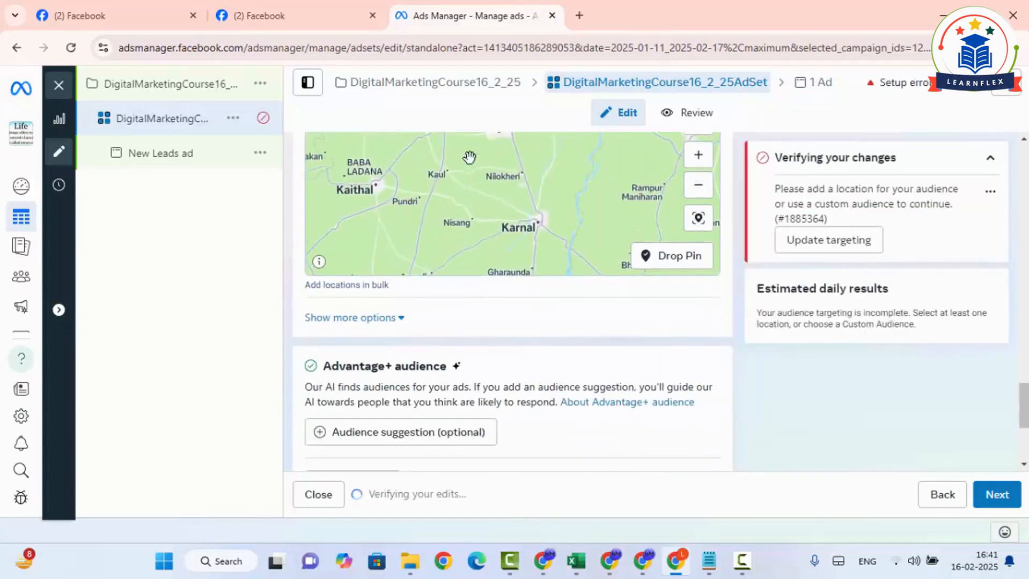
scroll(498, 208, up, 1)
scroll(491, 207, down, 2)
scroll(640, 351, down, 1)
scroll(638, 348, up, 3)
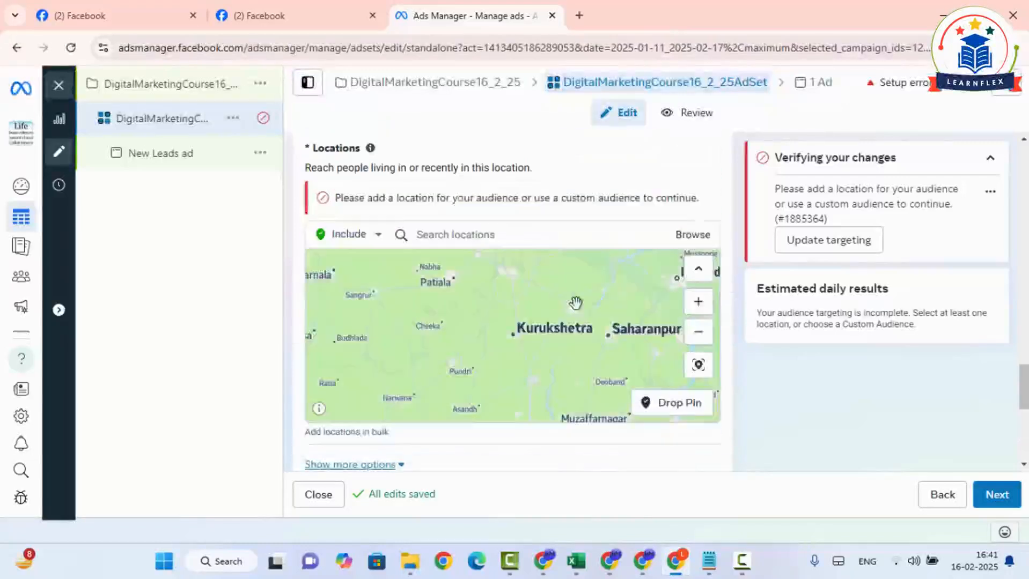
click(459, 234)
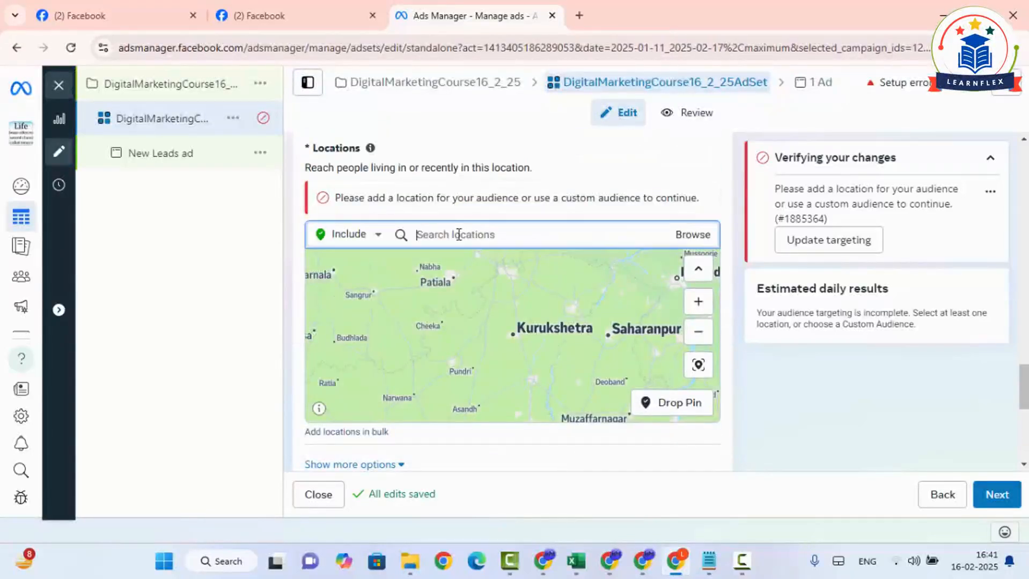
text(india)
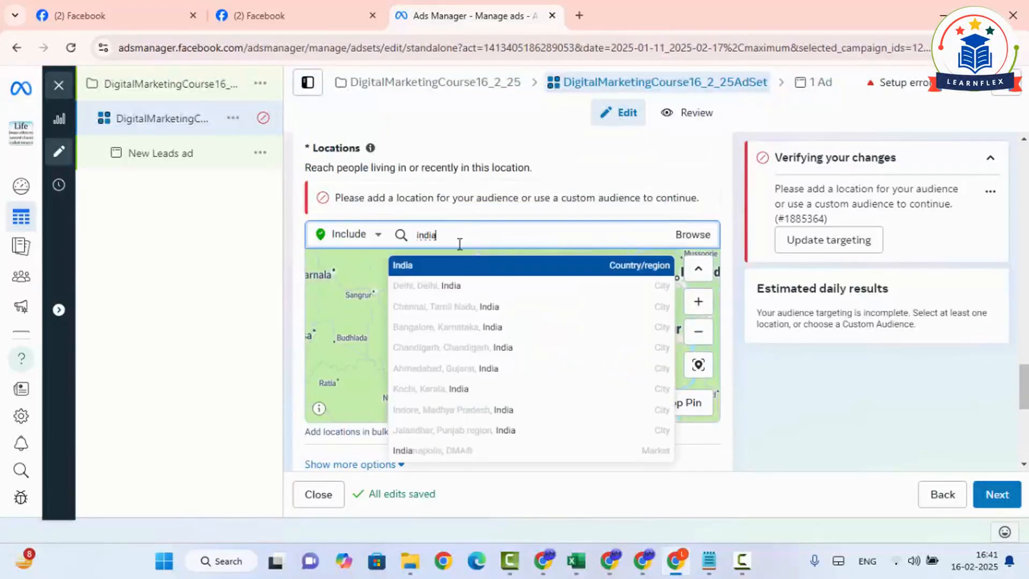
click(443, 266)
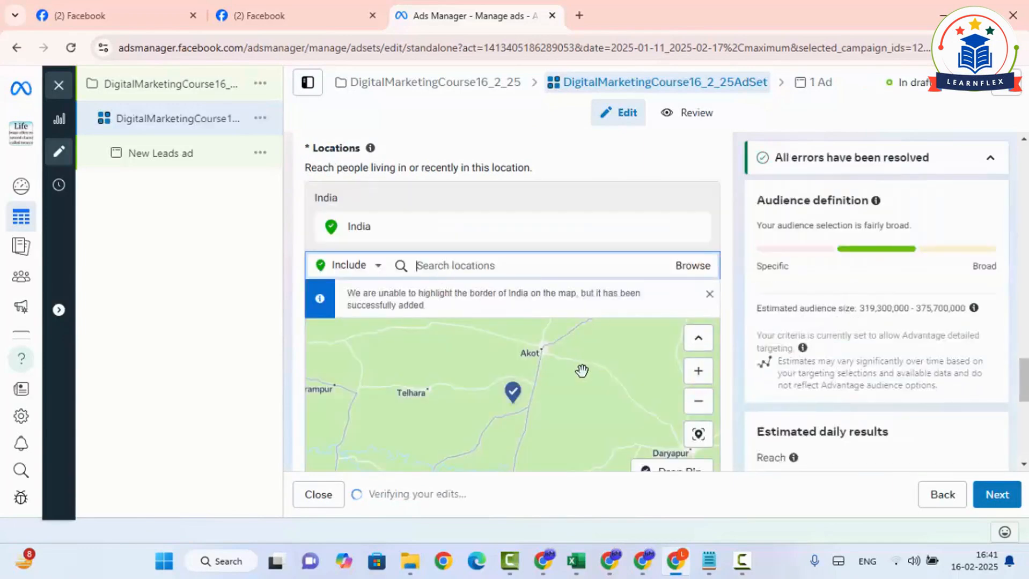
- Examine the India location map and the Advantage+ audience section of the ad set
scroll(553, 232, down, 1)
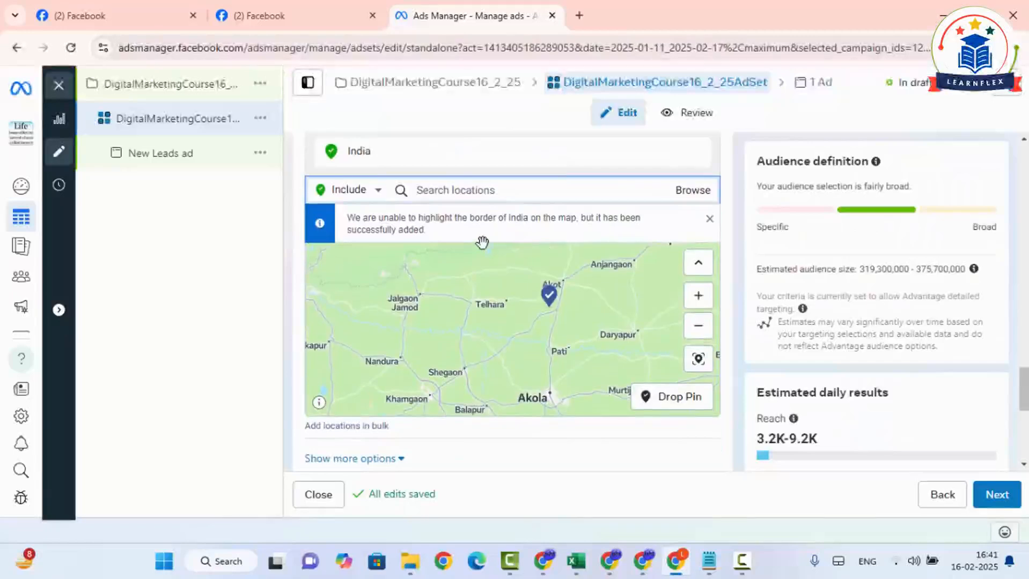
scroll(576, 360, down, 2)
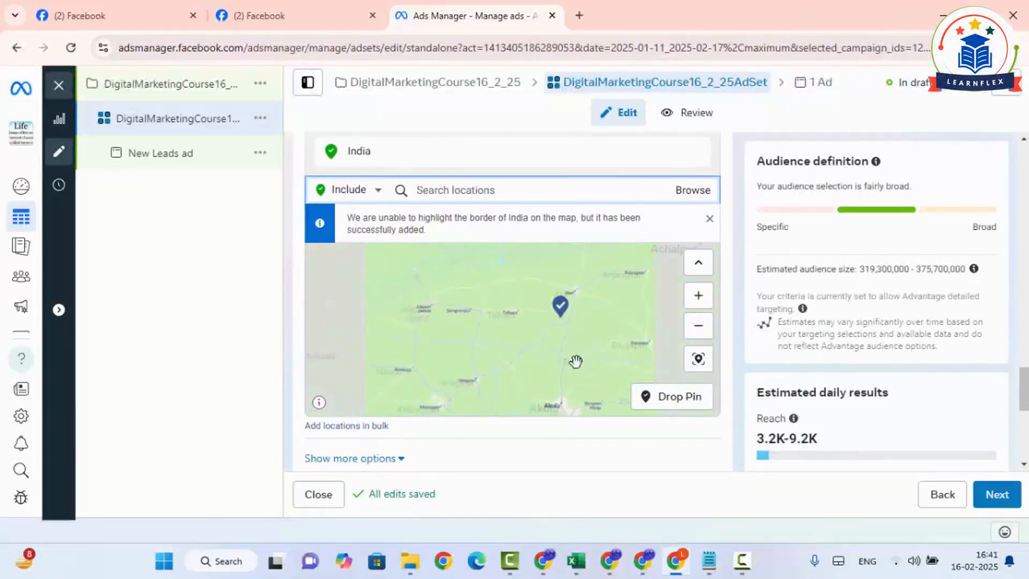
scroll(591, 448, down, 4)
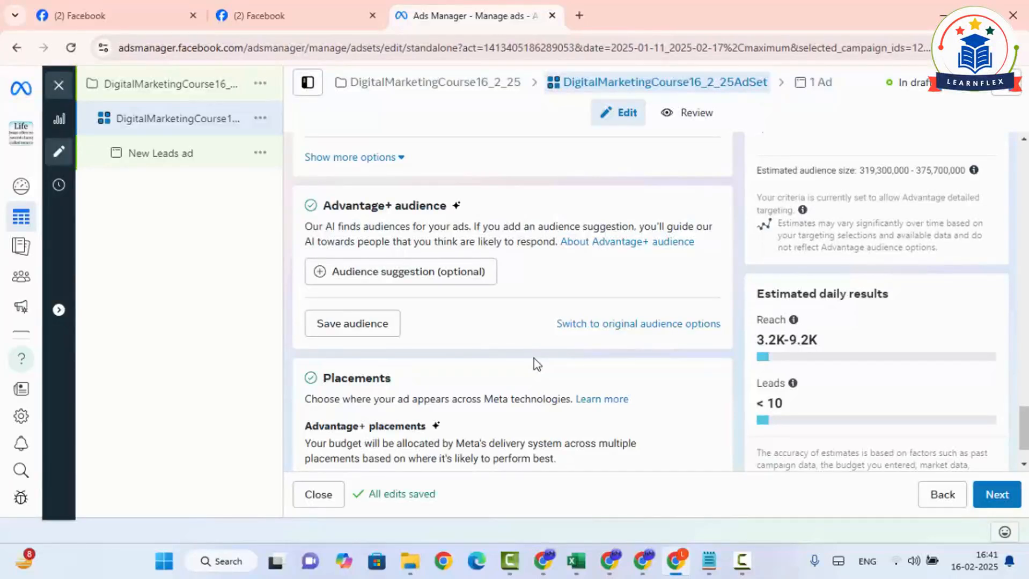
mouse_move(310, 213)
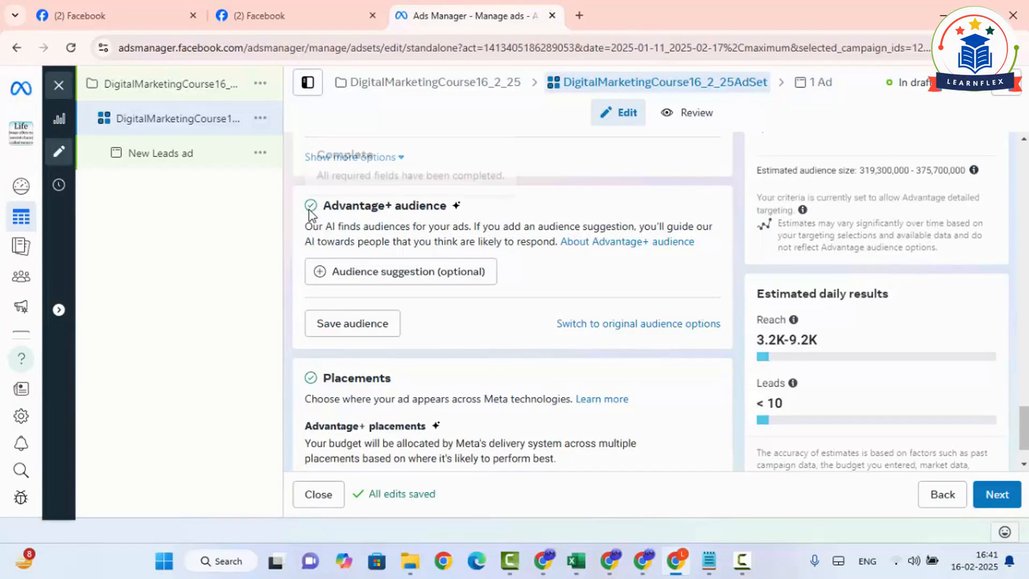
- Switch the ad set from Advantage+ audience to the original audience options
scroll(617, 346, up, 1)
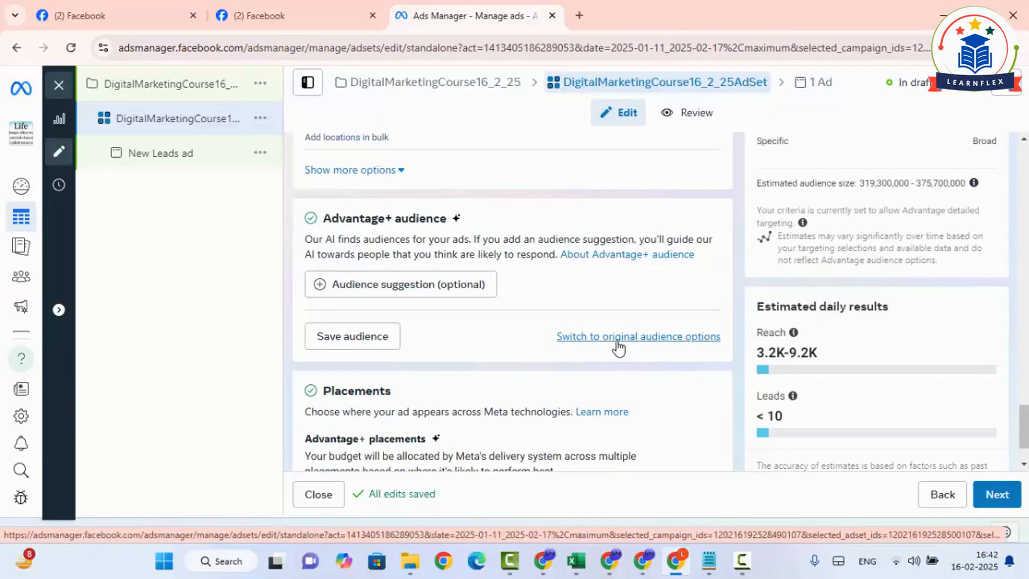
click(617, 338)
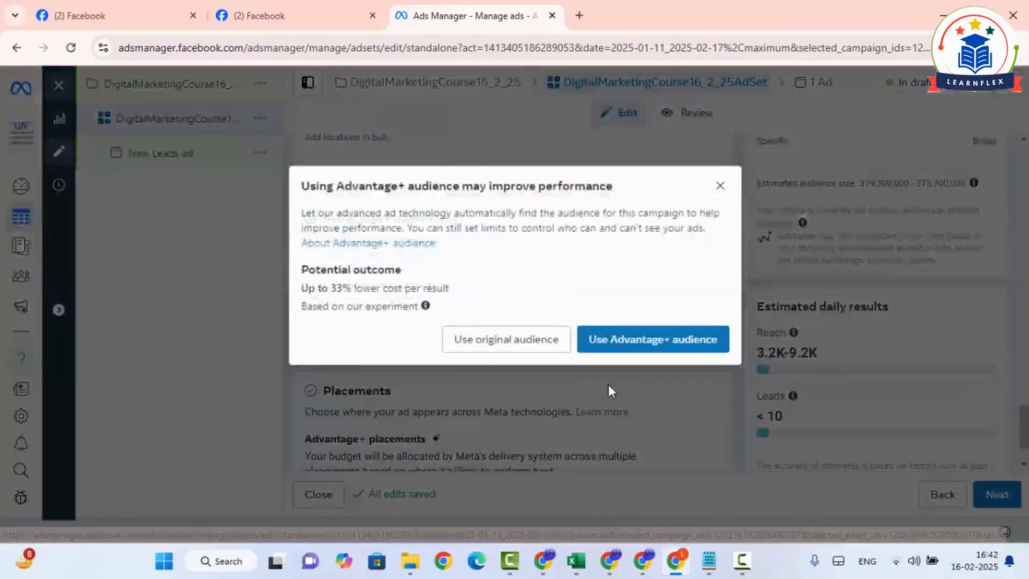
click(490, 339)
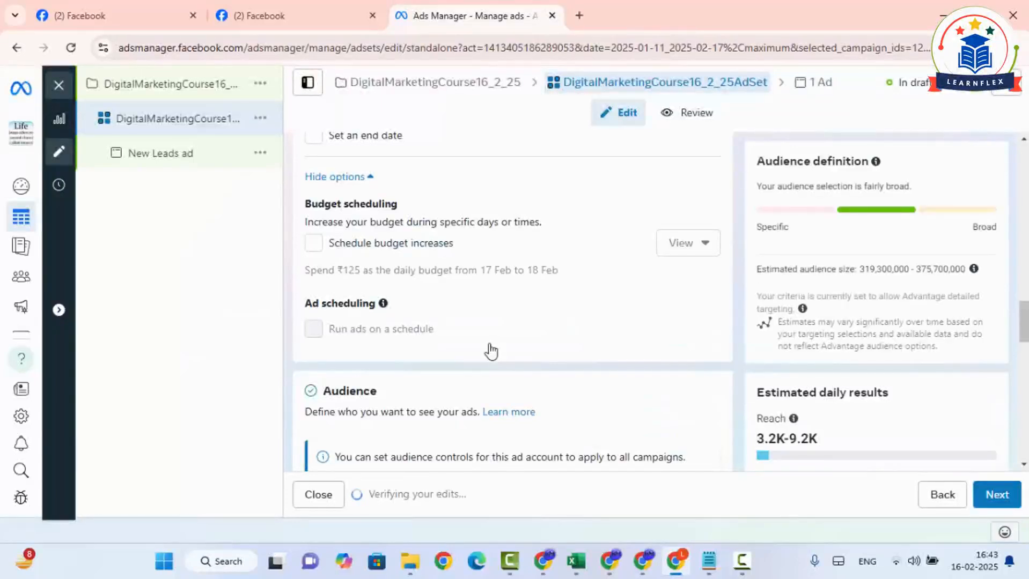
scroll(534, 330, down, 5)
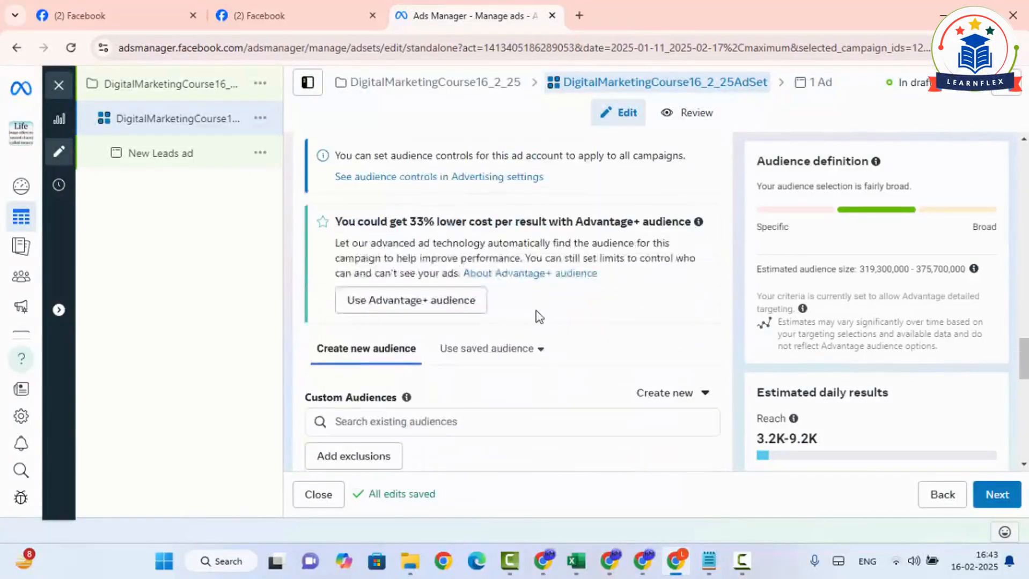
scroll(539, 316, down, 3)
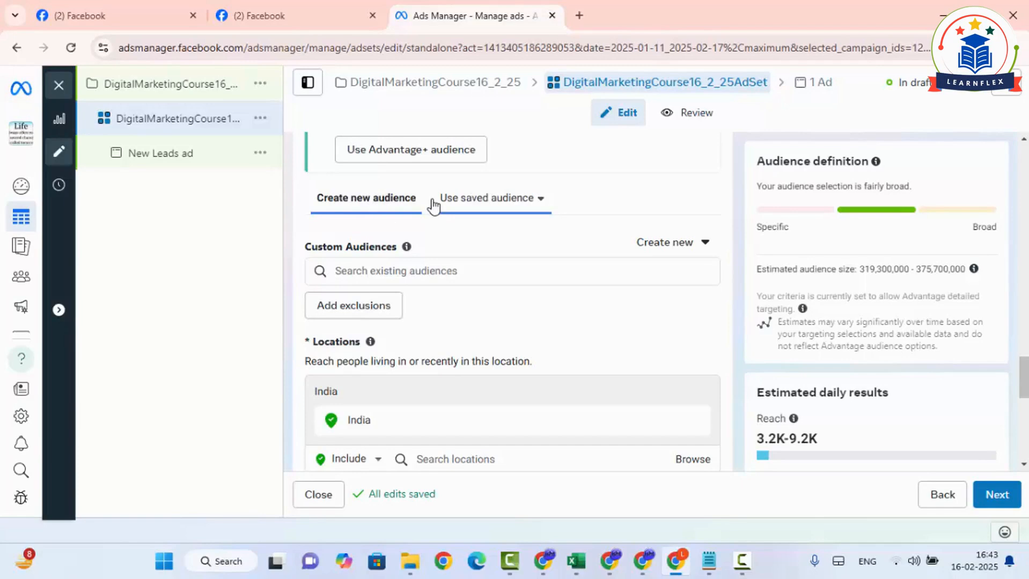
- Go through the Website, App activity, Catalogue and Customer list sources for a new custom audience, and cancel without creating one
click(666, 248)
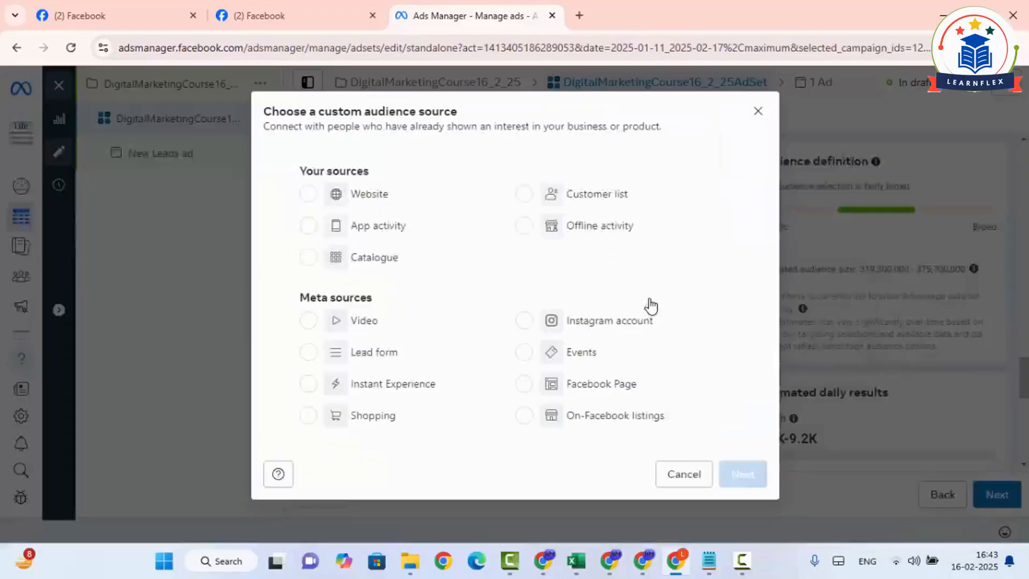
click(652, 302)
click(324, 198)
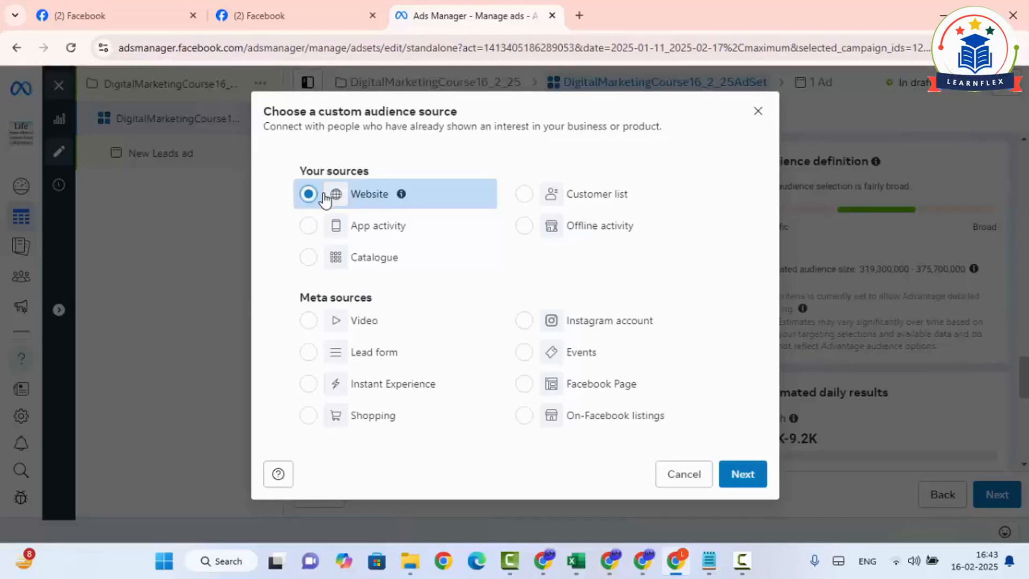
click(309, 227)
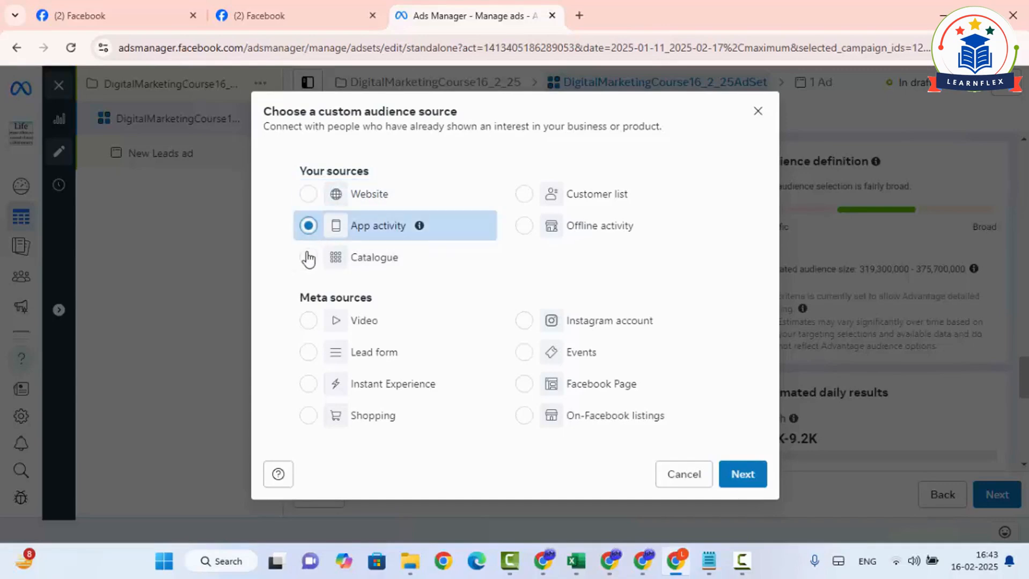
click(309, 258)
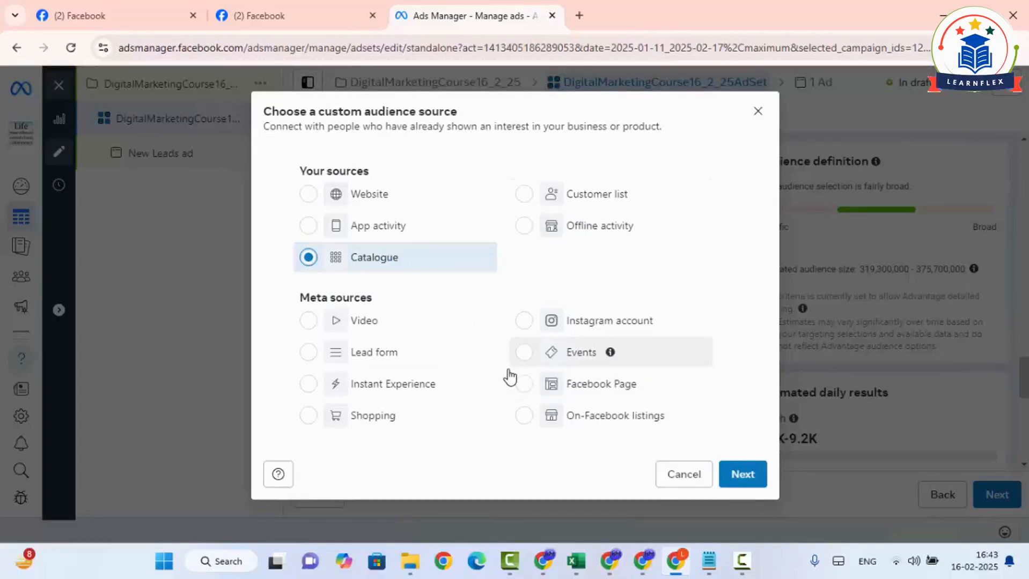
click(529, 202)
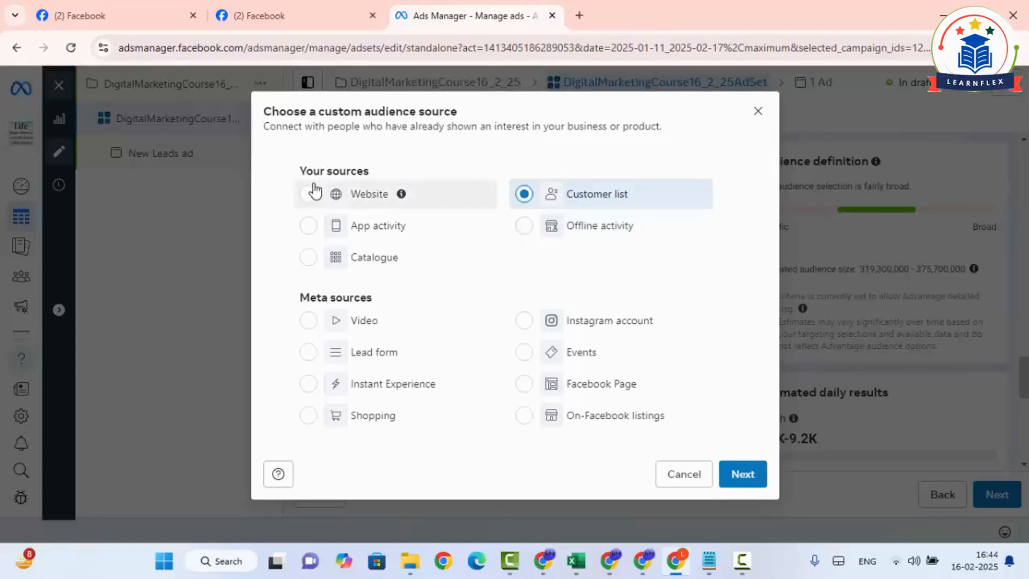
click(678, 474)
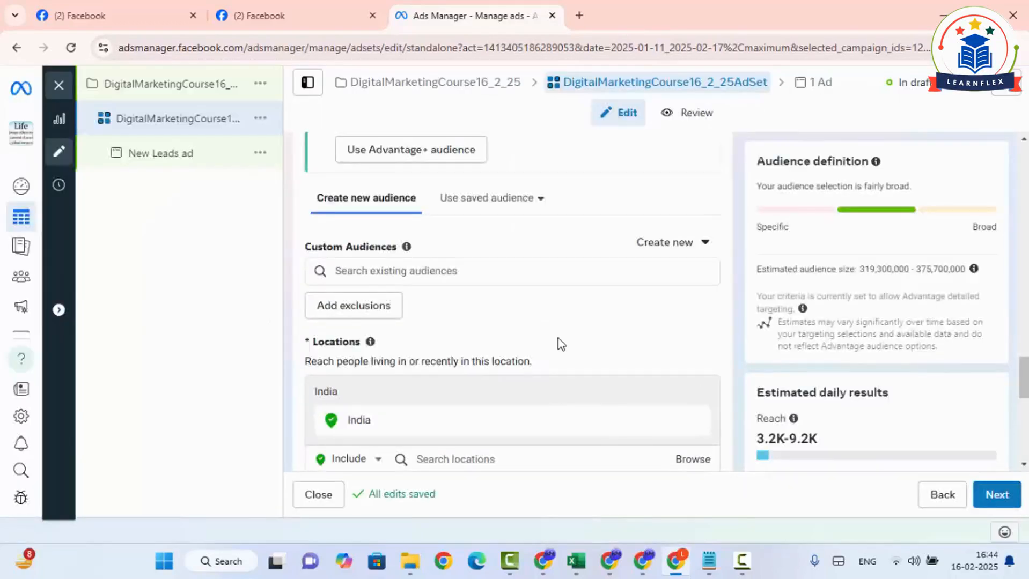
- Check the list of existing custom and lookalike audiences
scroll(494, 274, down, 3)
scroll(493, 279, up, 3)
click(486, 271)
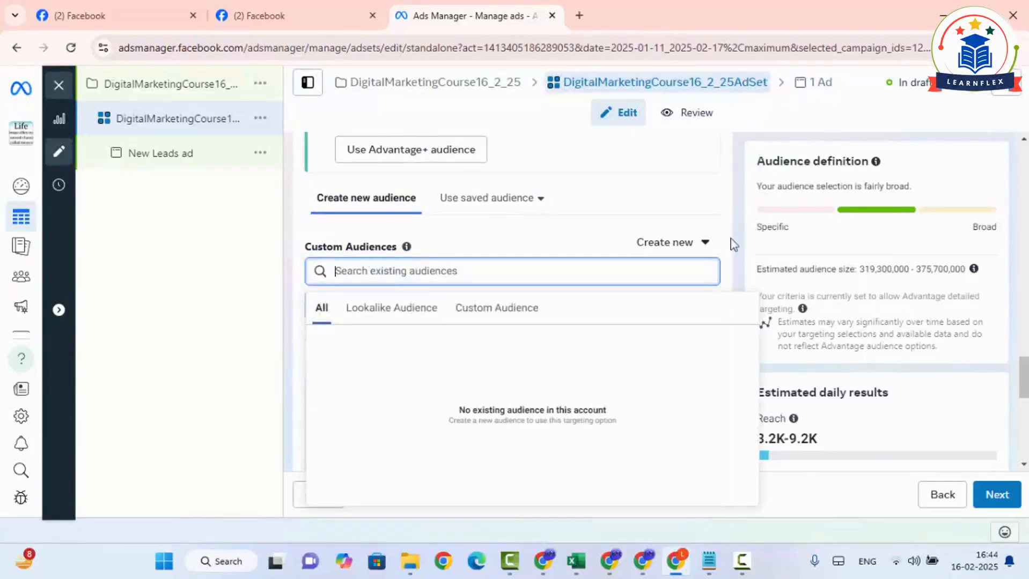
click(622, 233)
- Set the audience's maximum age to 40
scroll(498, 369, down, 5)
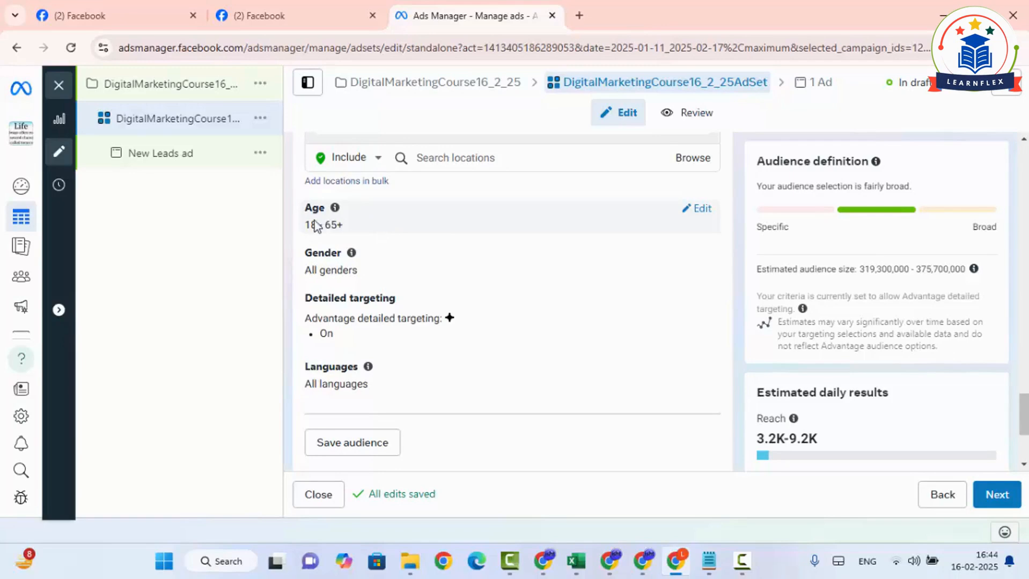
click(698, 211)
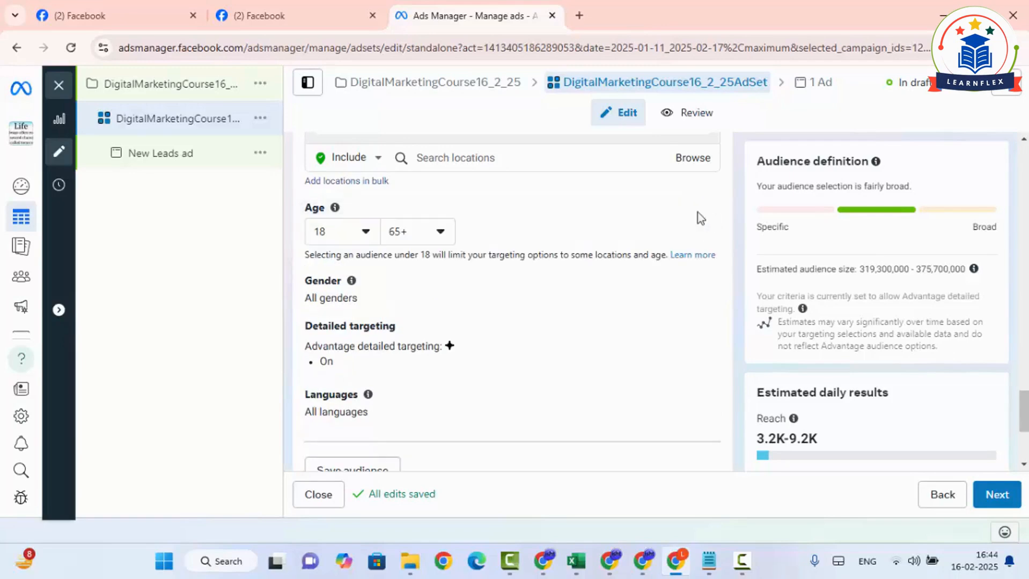
click(405, 236)
scroll(429, 313, up, 8)
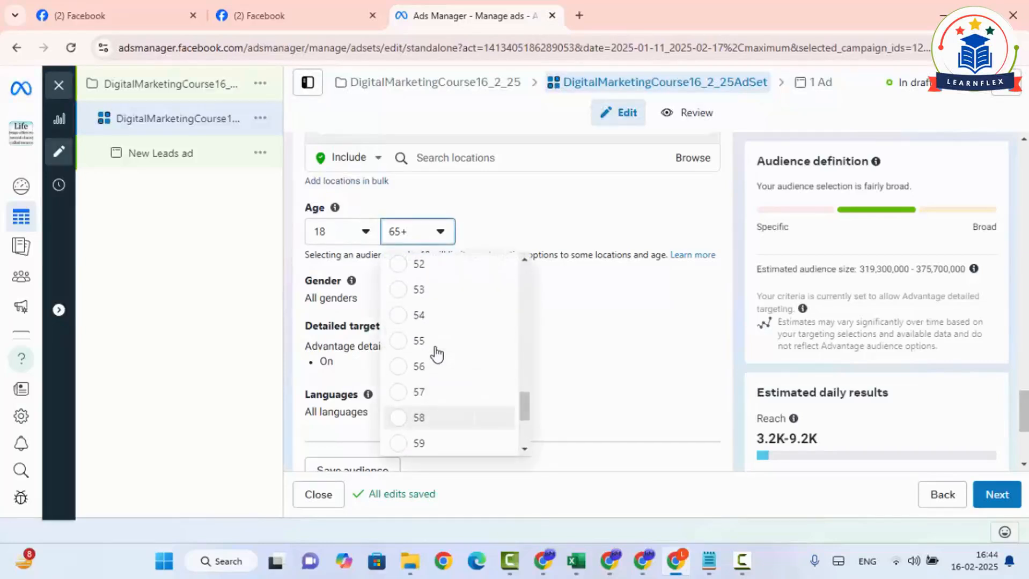
click(390, 294)
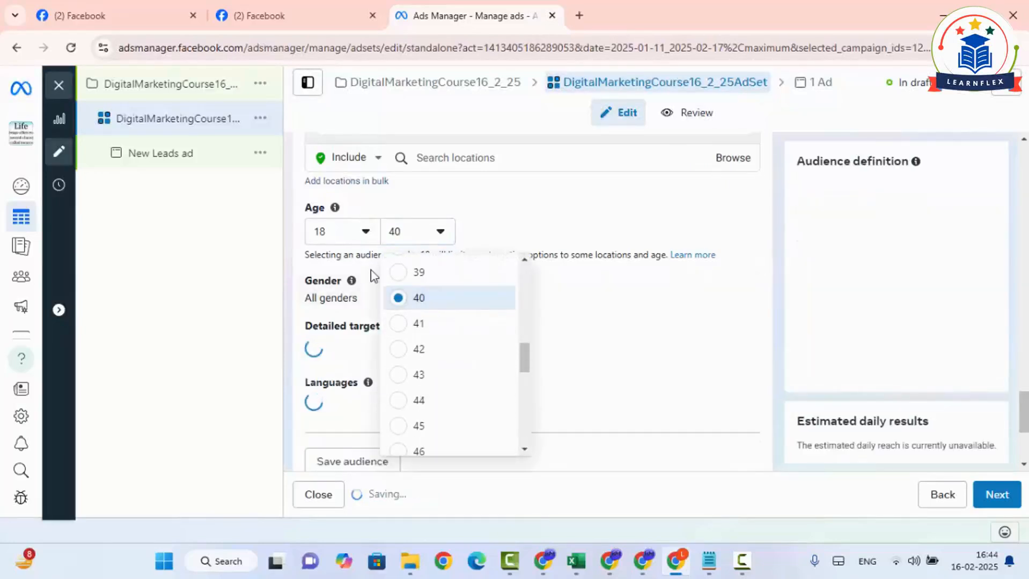
- Open the audience's gender and detailed targeting settings for editing
scroll(359, 215, down, 1)
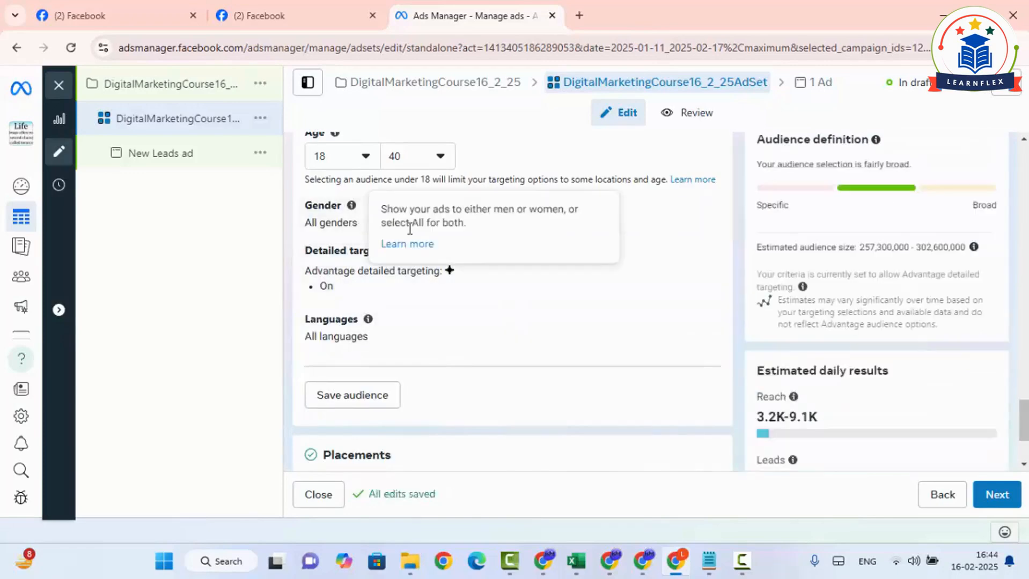
click(701, 209)
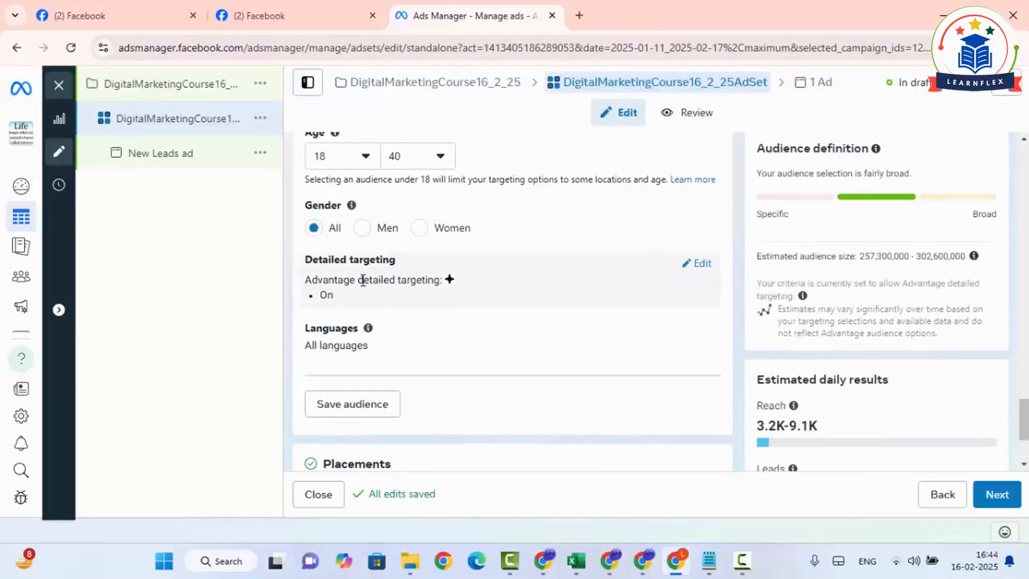
scroll(376, 281, down, 1)
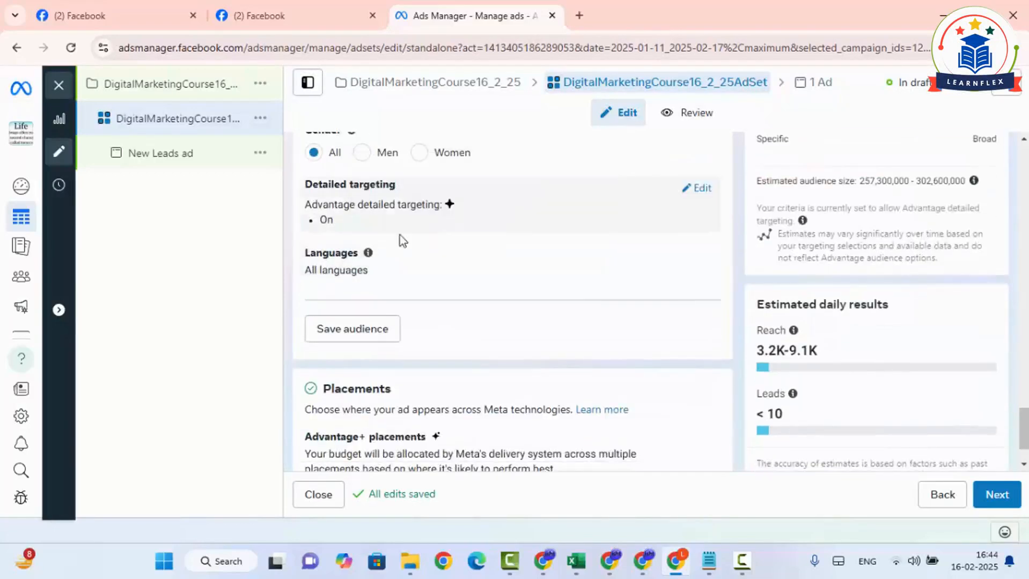
click(700, 189)
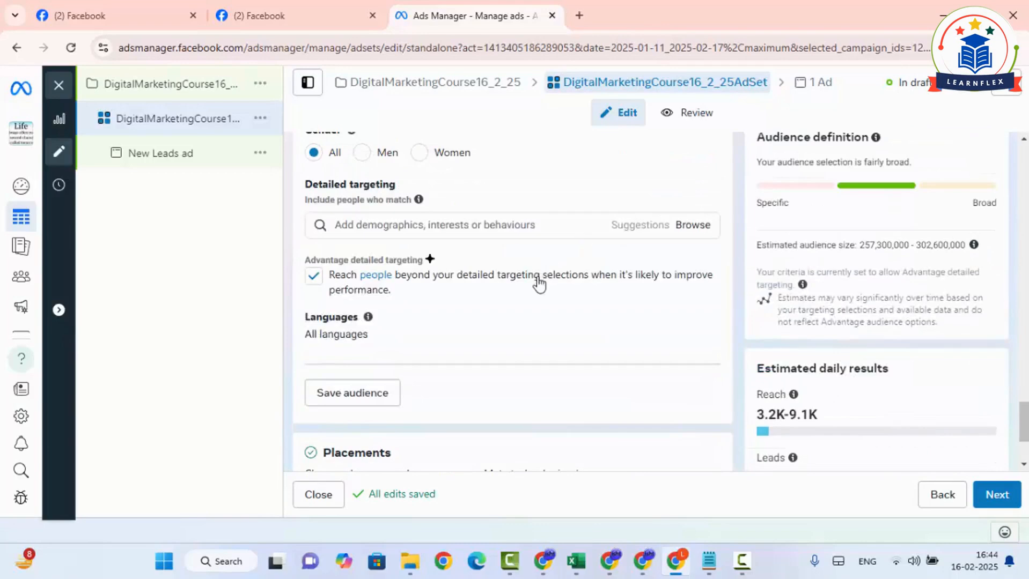
scroll(539, 290, down, 2)
scroll(546, 296, up, 2)
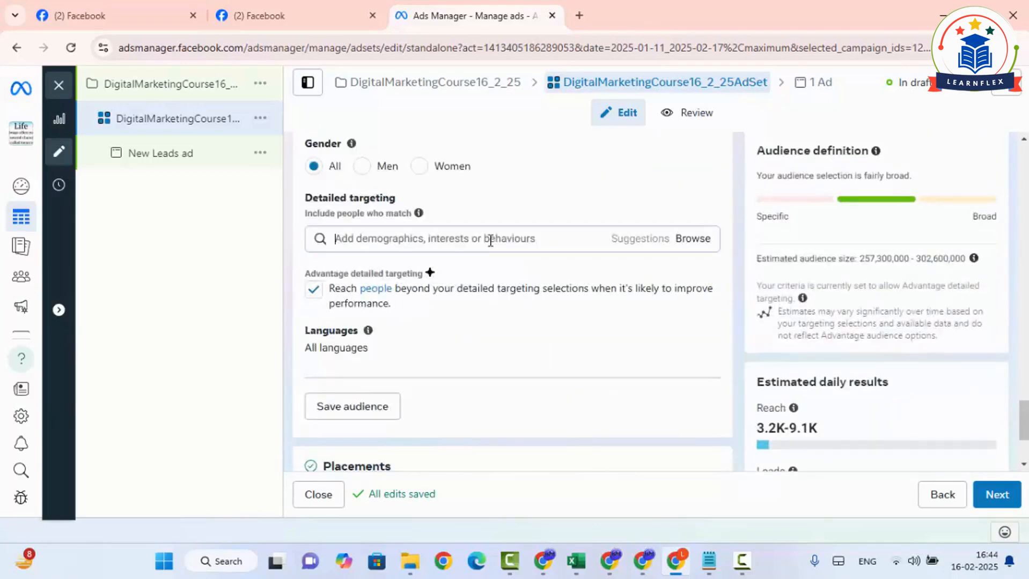
click(489, 238)
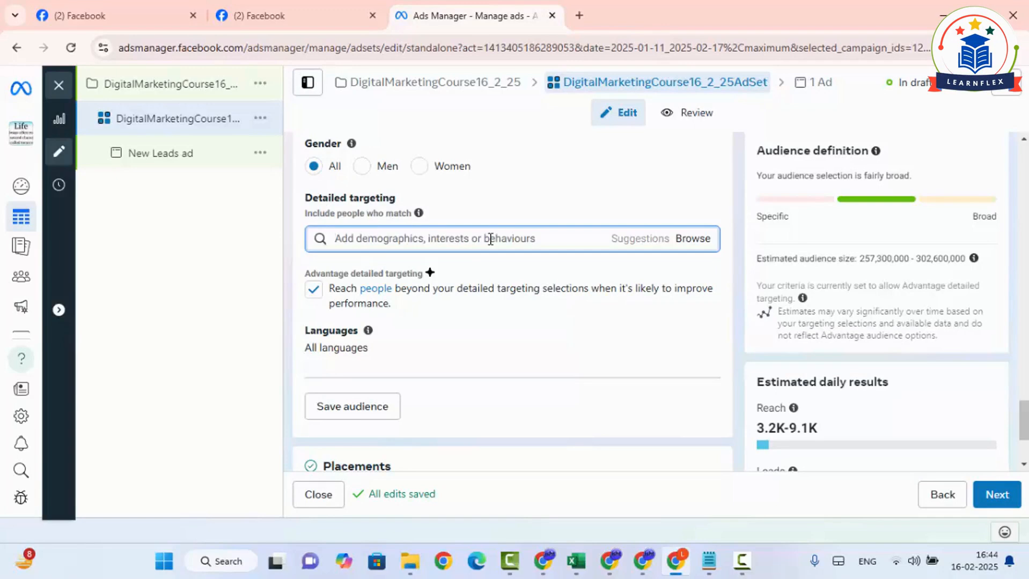
- Switch to the ChatGPT conversation and read the prompt requesting demographic, interest and behavior targeting for digital marketing course sales
click(642, 561)
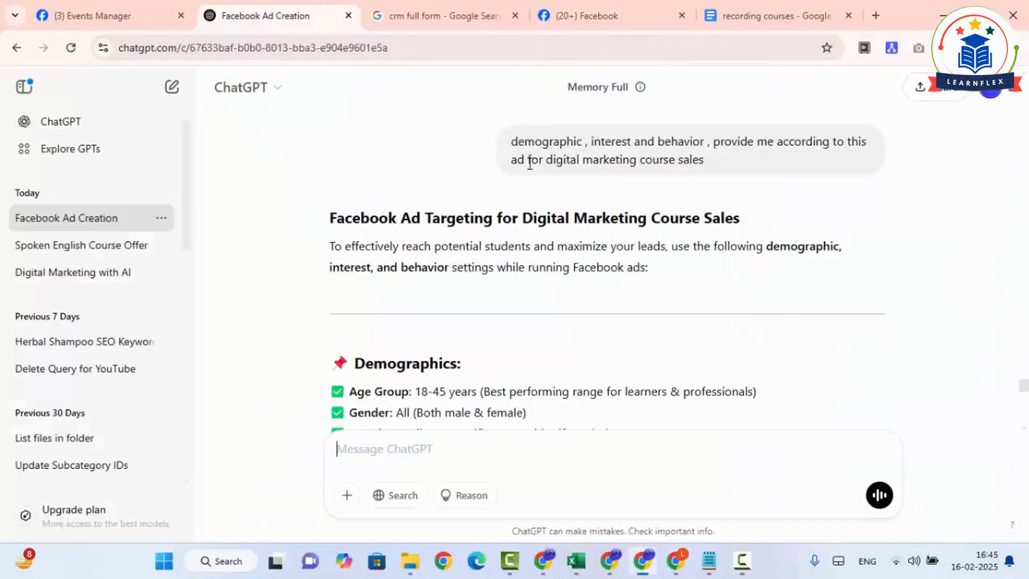
drag(546, 160, 592, 159)
click(584, 210)
drag(511, 142, 617, 144)
click(675, 144)
- Review ChatGPT's suggested demographics for the ad, including age group, education level and skill-based learning
scroll(579, 261, down, 3)
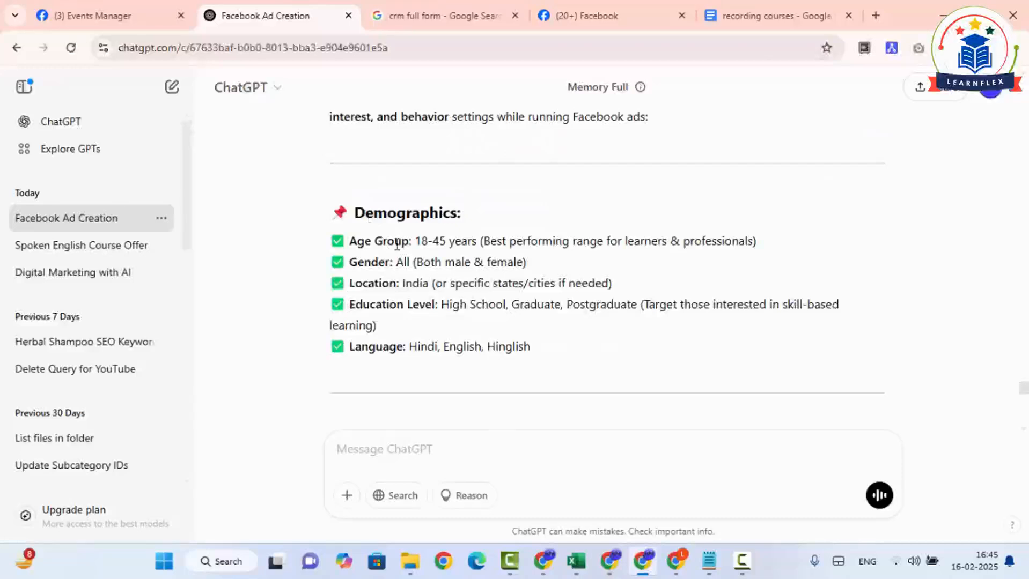
drag(410, 244, 449, 240)
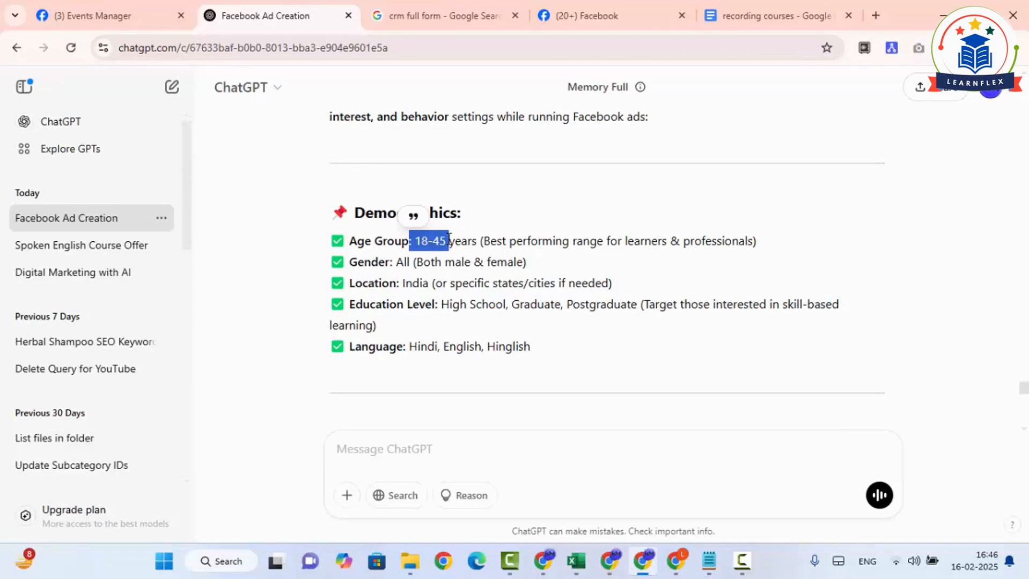
key(F9)
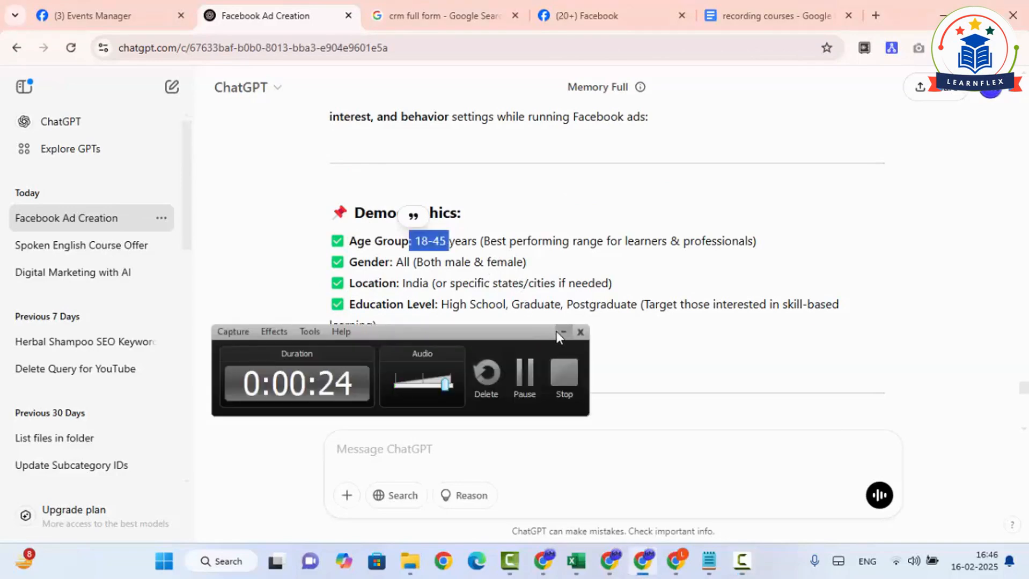
click(561, 332)
click(536, 244)
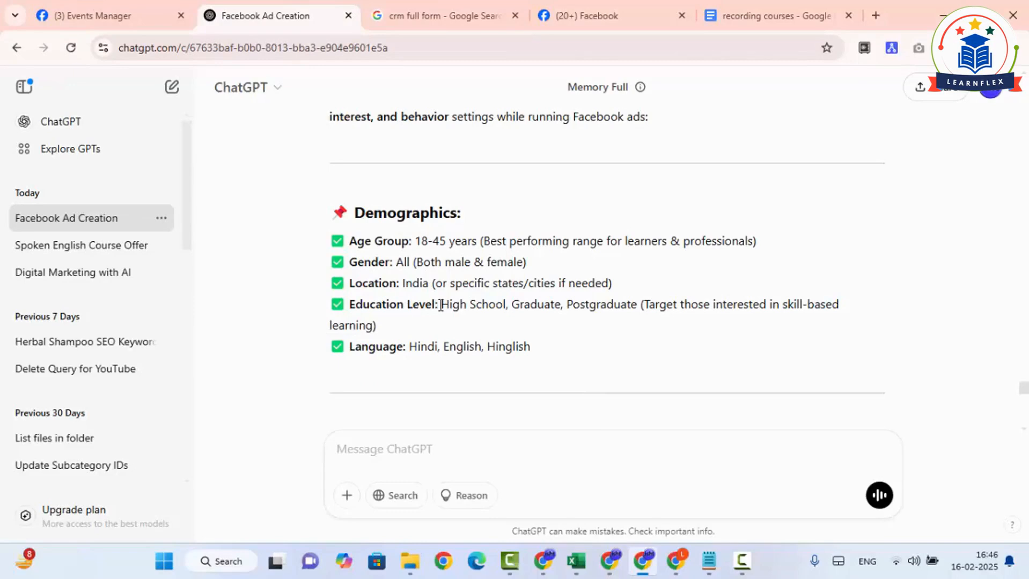
drag(440, 305, 802, 304)
click(786, 304)
drag(786, 304, 392, 336)
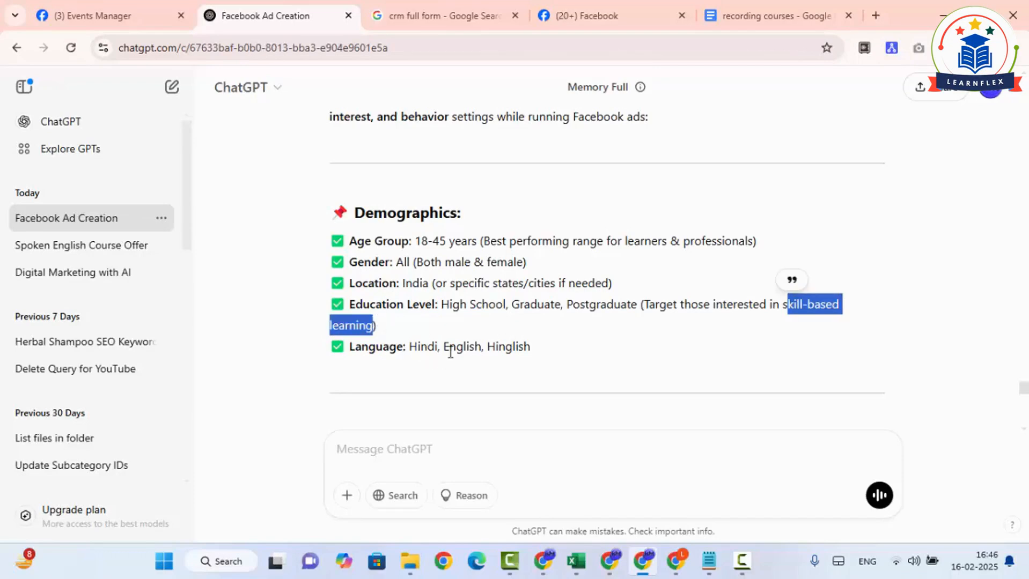
click(444, 279)
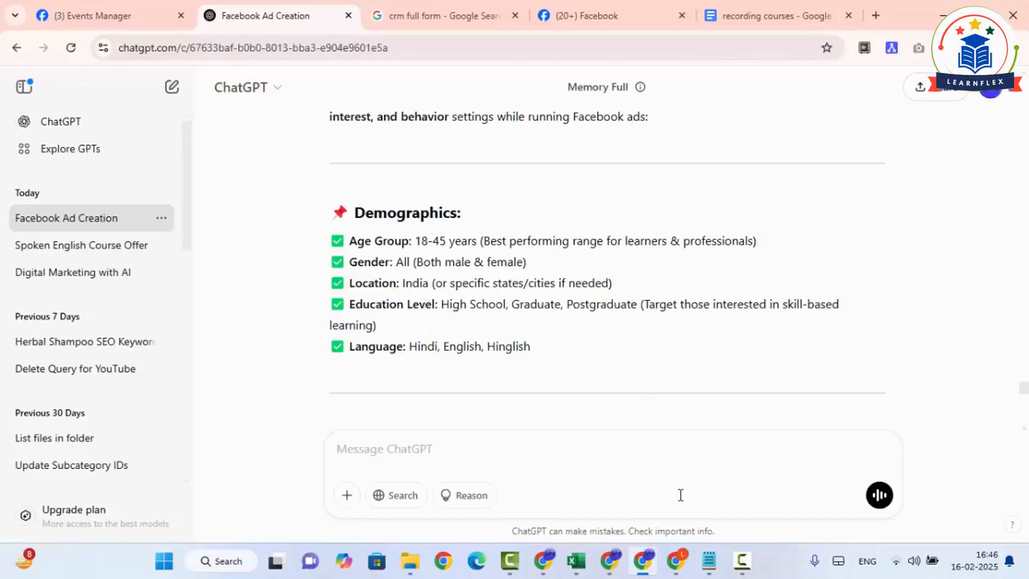
- Switch back to Ads Manager and search the ad set's detailed targeting for "high school"
click(675, 561)
click(416, 239)
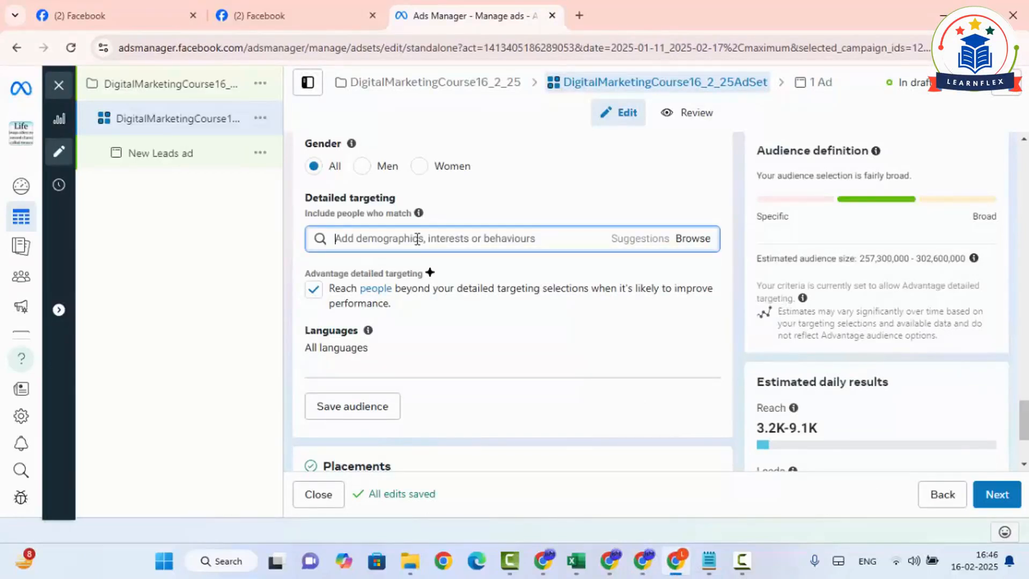
text(h)
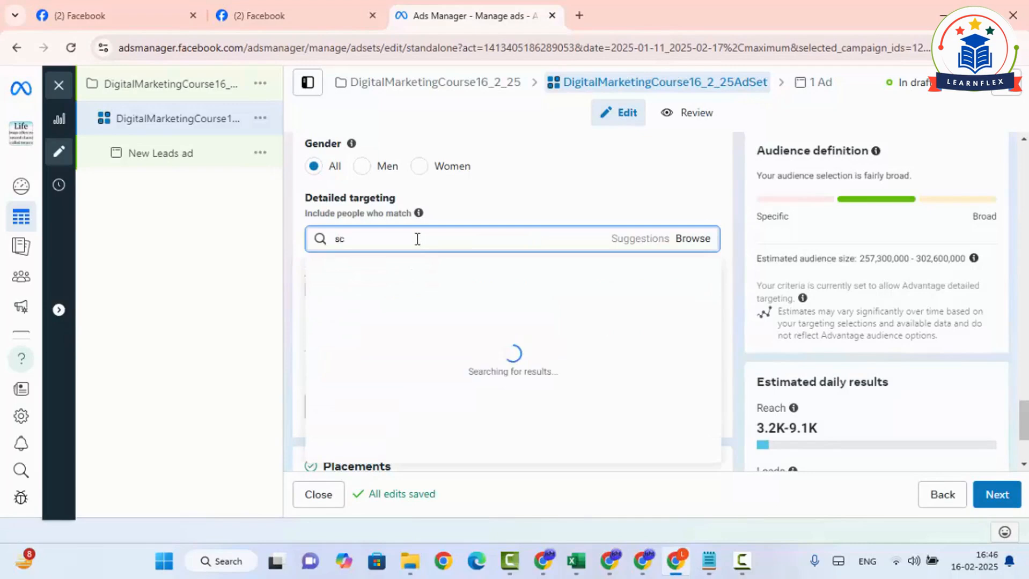
text(igh schoo)
key(BackSpace)
key(BackSpace)
key(BackSpace)
text(chool)
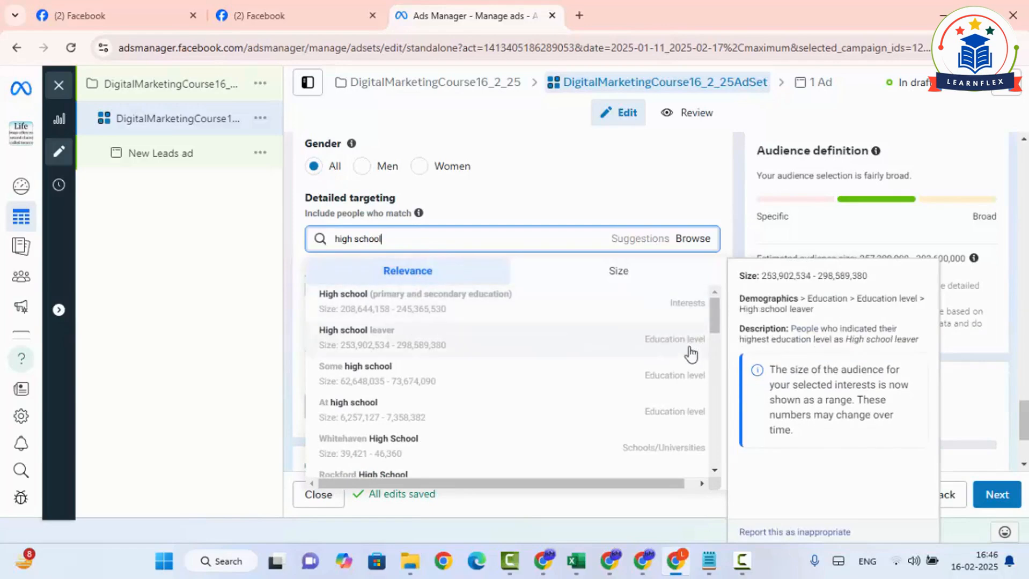
- Look through the matching targeting options and add the High school leaver education level to the audience
scroll(679, 397, down, 3)
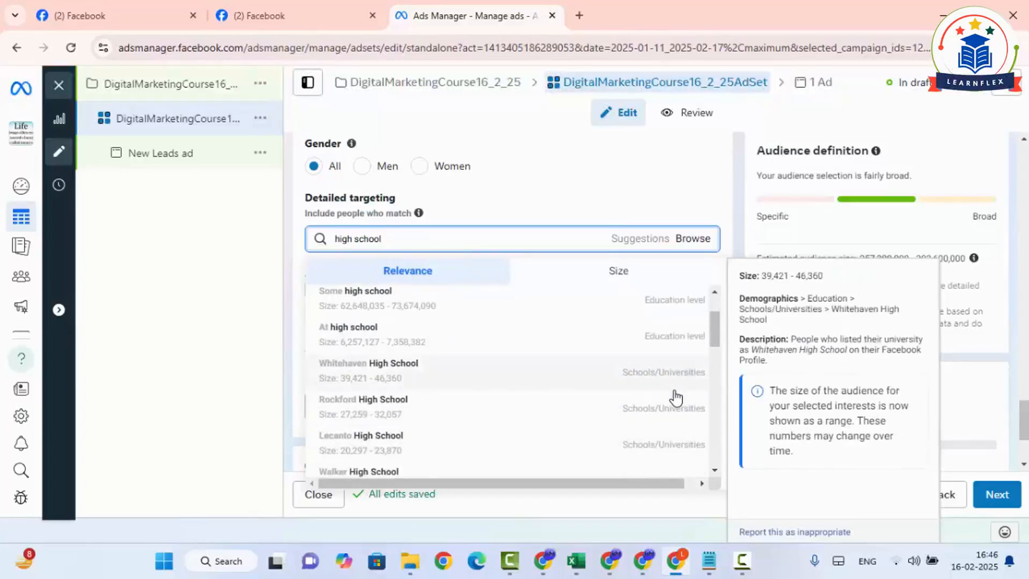
scroll(677, 432, down, 5)
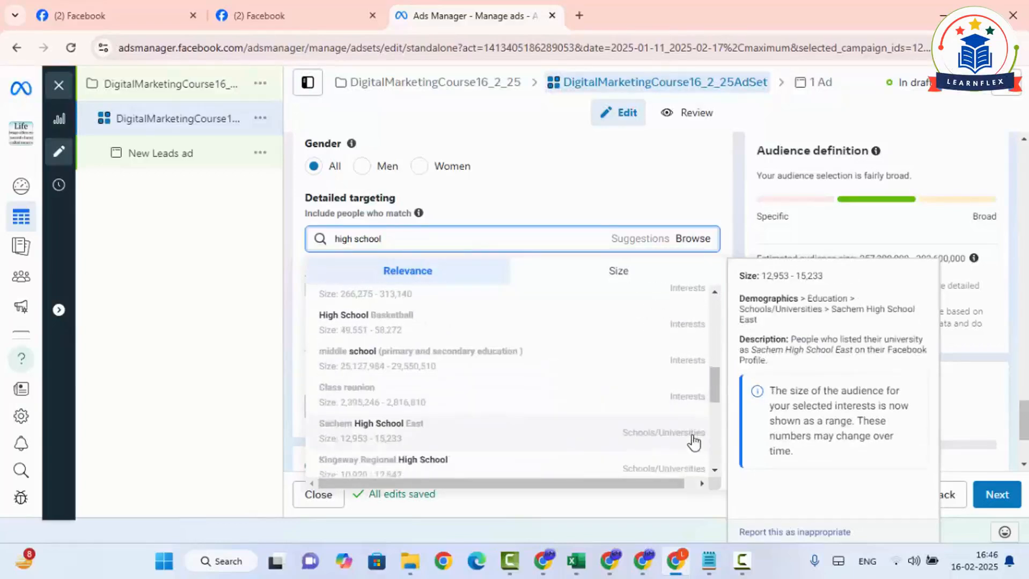
scroll(652, 393, up, 8)
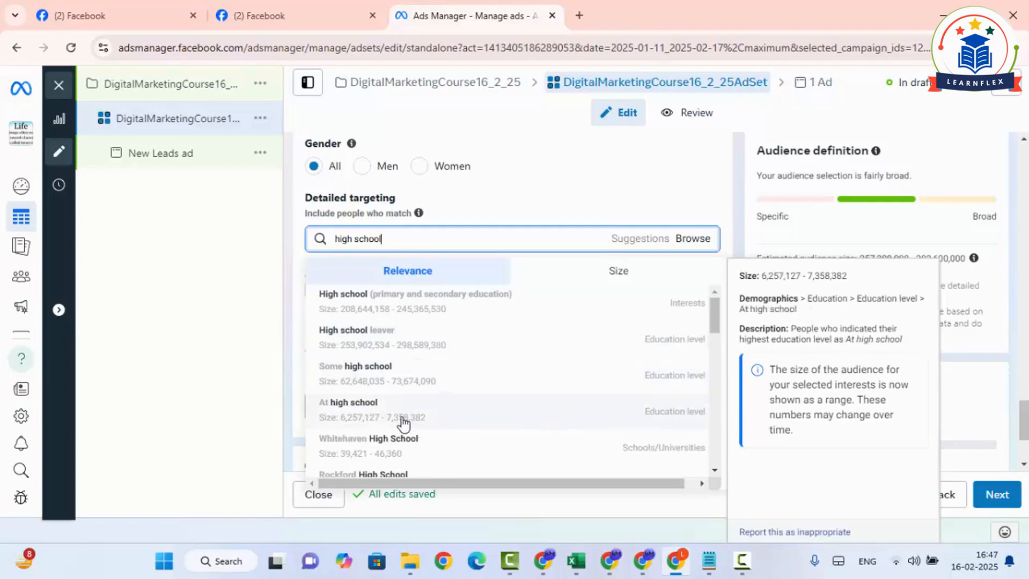
scroll(426, 421, down, 2)
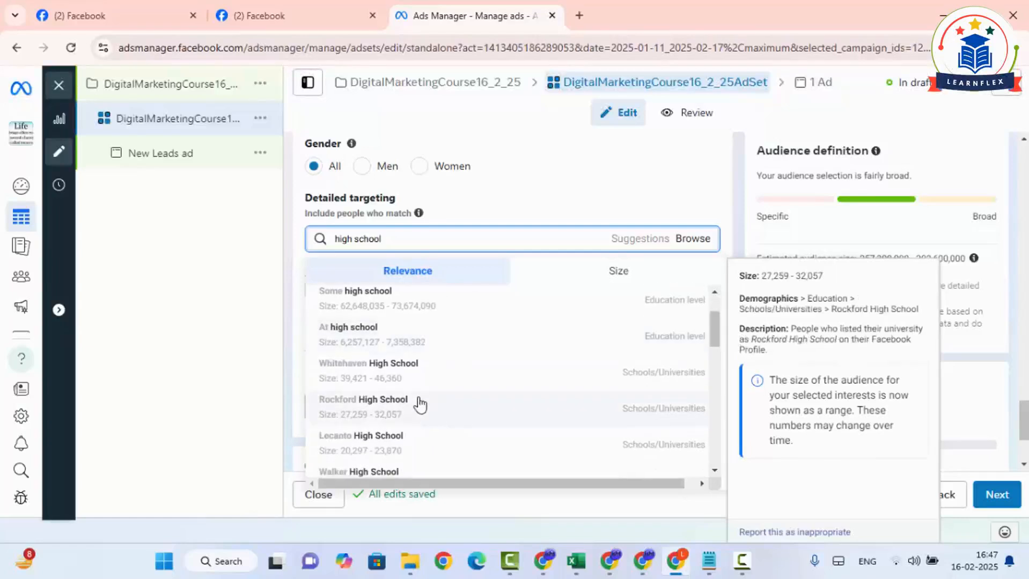
scroll(421, 418, down, 3)
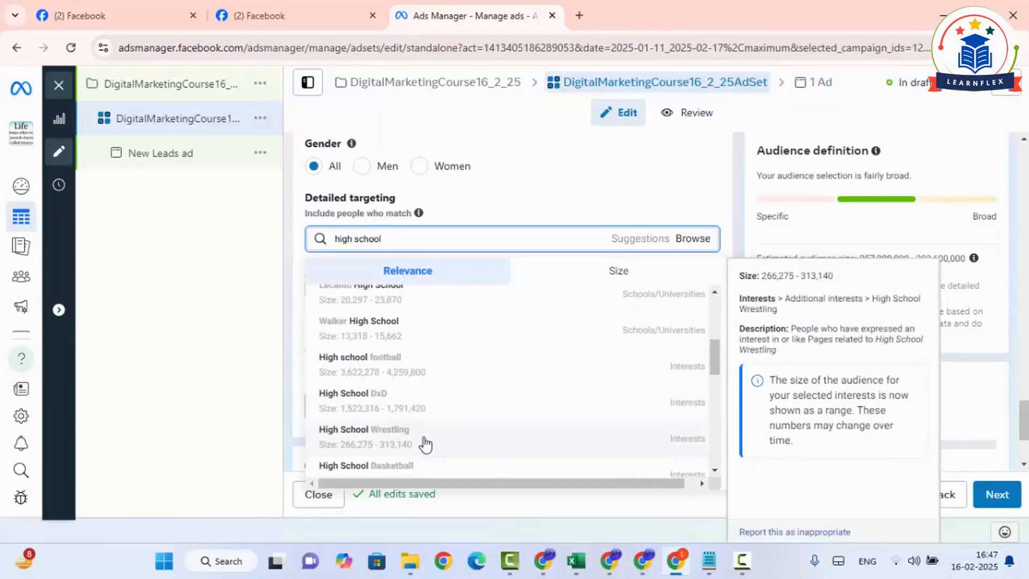
scroll(423, 399, up, 5)
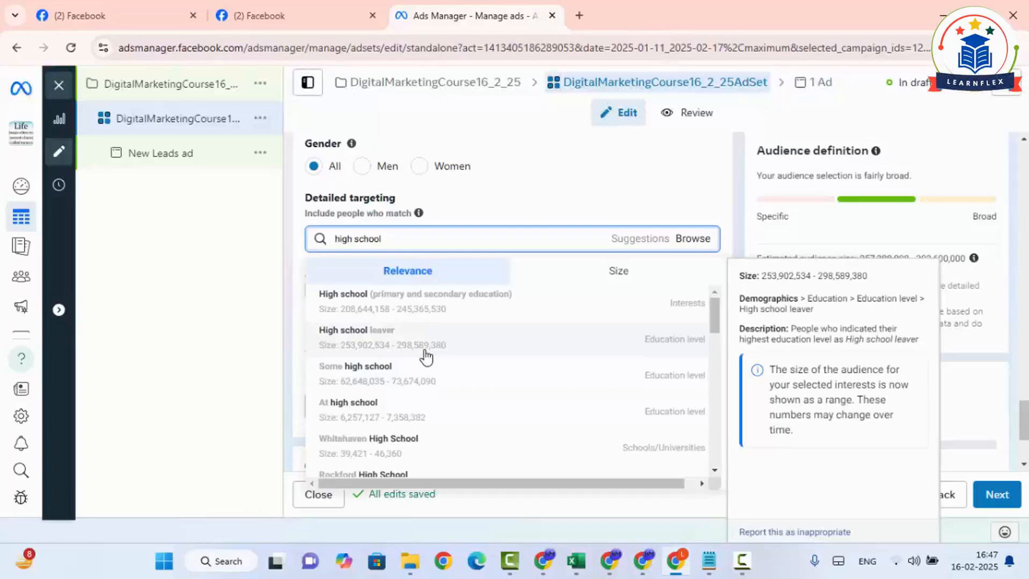
click(404, 348)
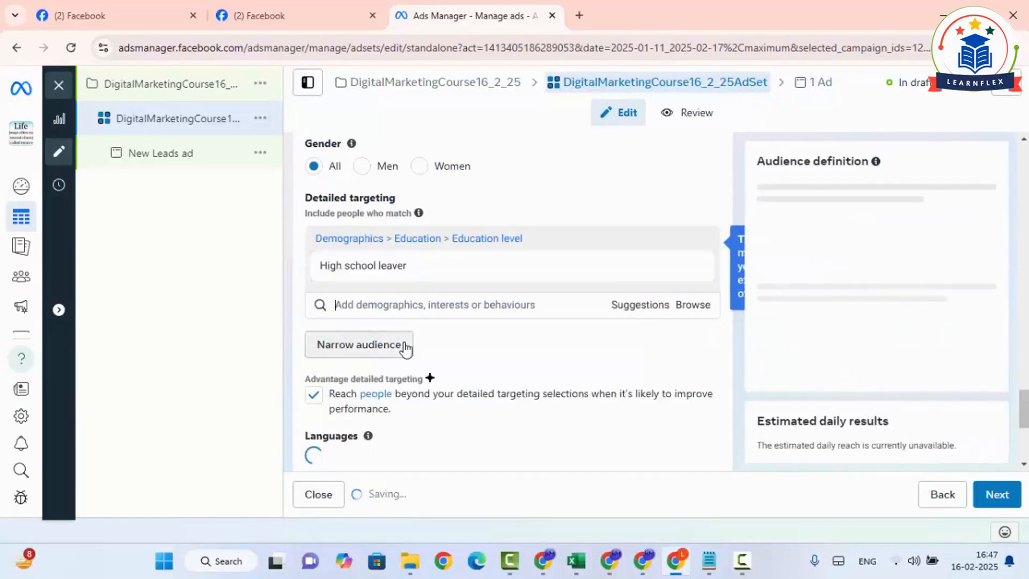
mouse_move(458, 274)
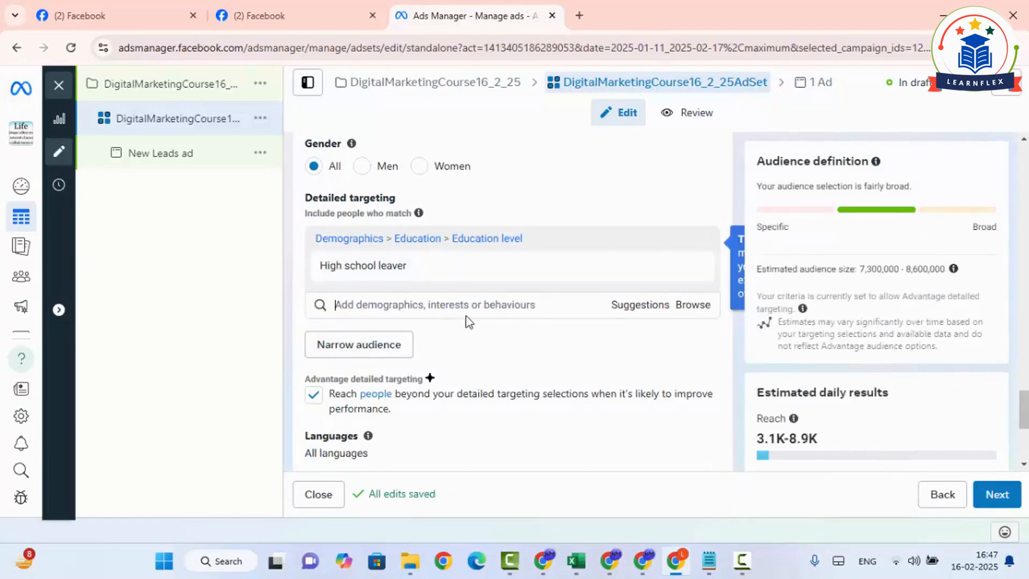
- Switch to the ChatGPT conversation and copy "Digital Marketing" from the suggested interests
key(alt+Tab)
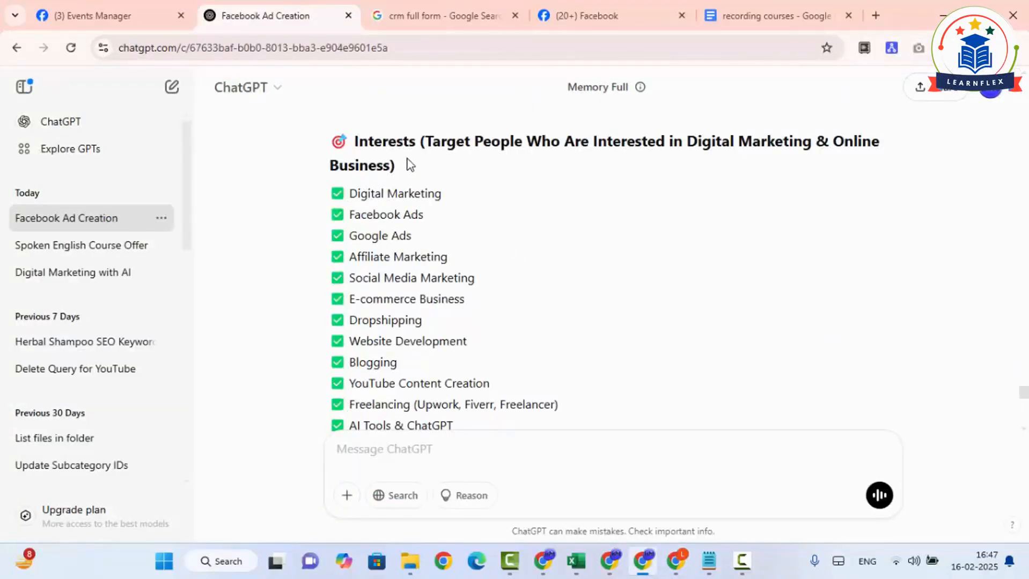
drag(348, 193, 516, 289)
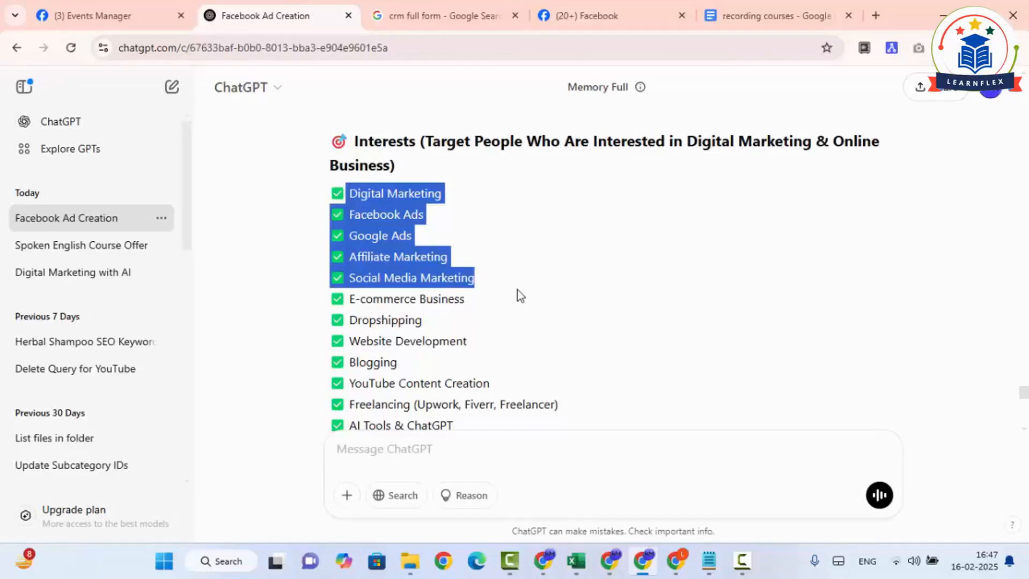
click(412, 209)
drag(354, 188, 465, 203)
key(ctrl+c)
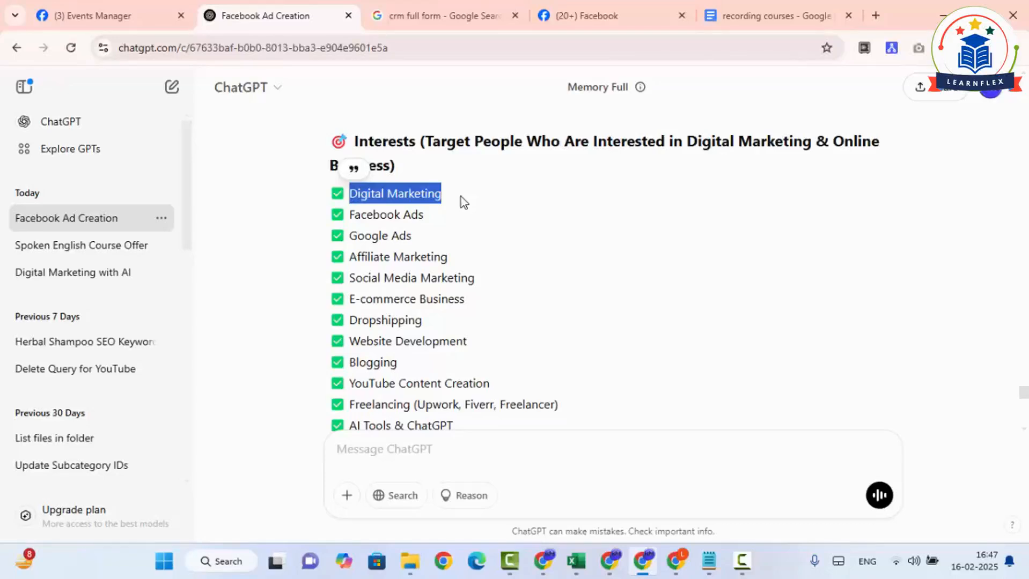
- Return to Ads Manager and add the interest Digital marketing (marketing) to the detailed targeting using the copied term
key(alt+Tab)
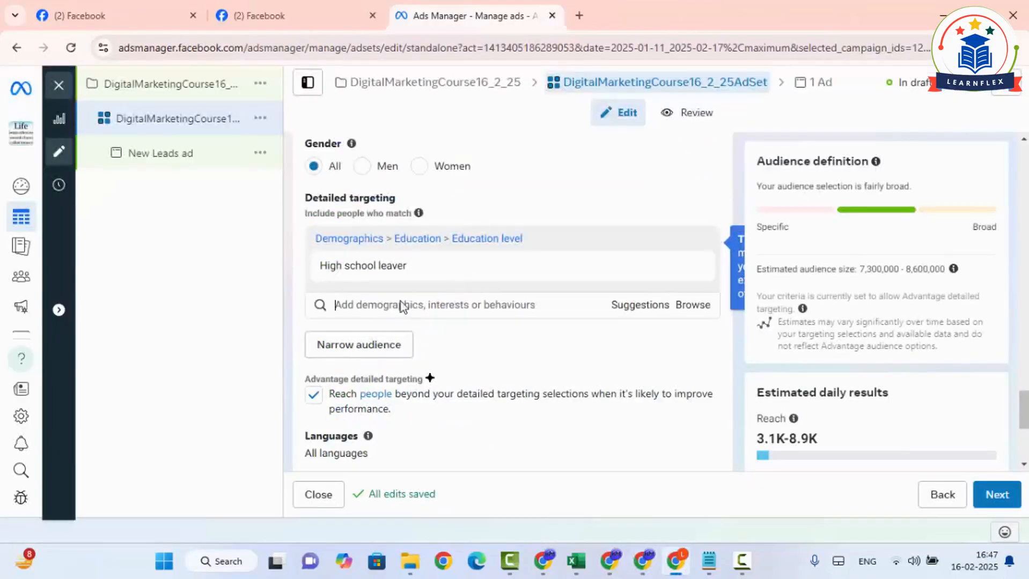
click(378, 305)
key(ctrl+v)
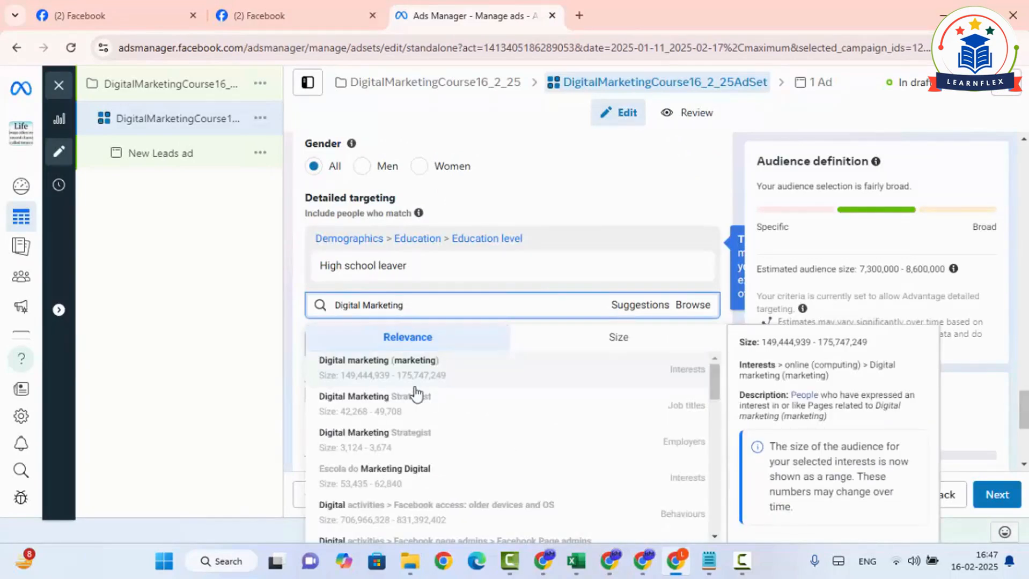
click(397, 384)
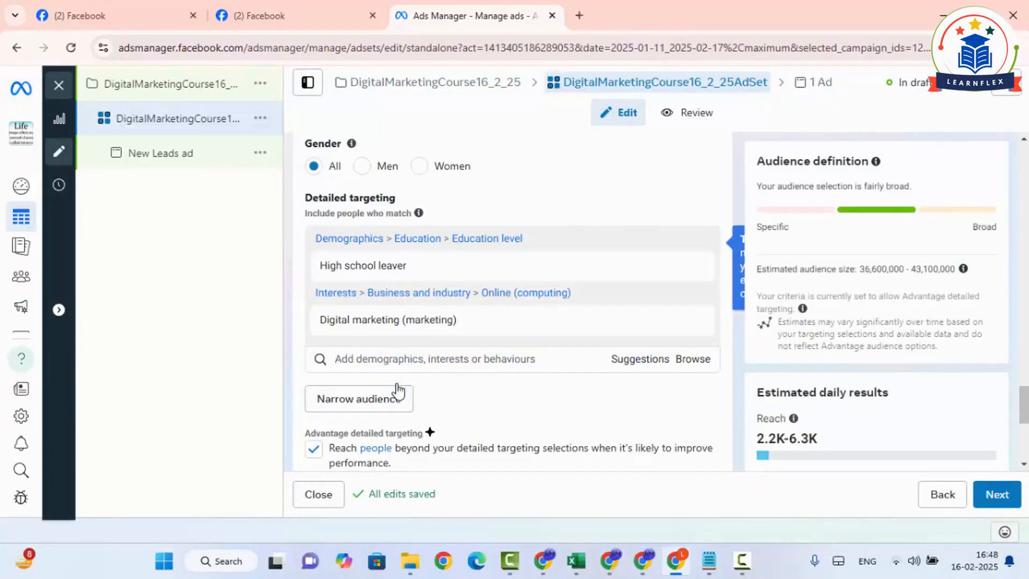
- Switch to the ChatGPT conversation and copy "digital products or online courses" from the suggested behaviors
key(alt+Tab)
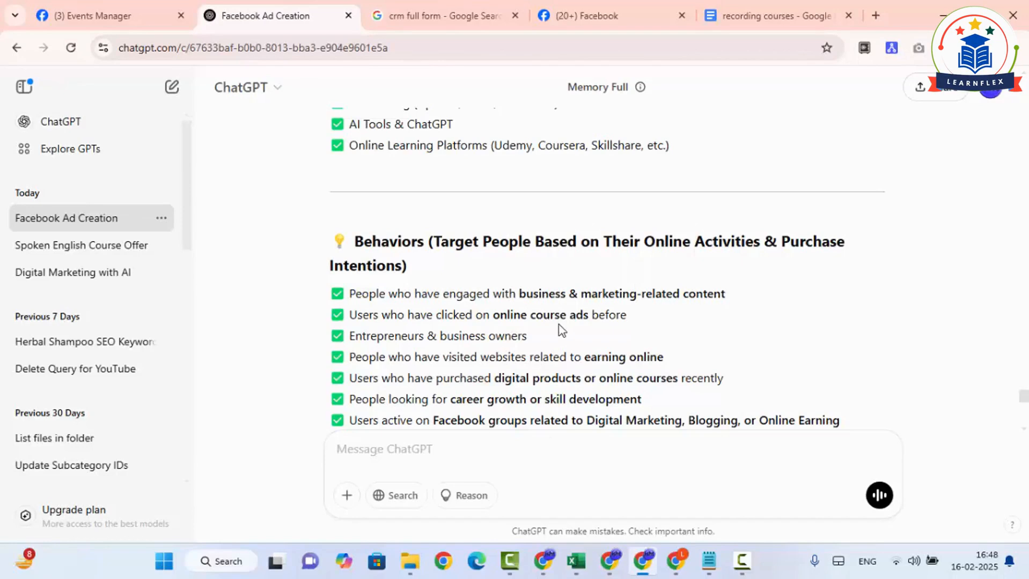
drag(520, 293, 719, 292)
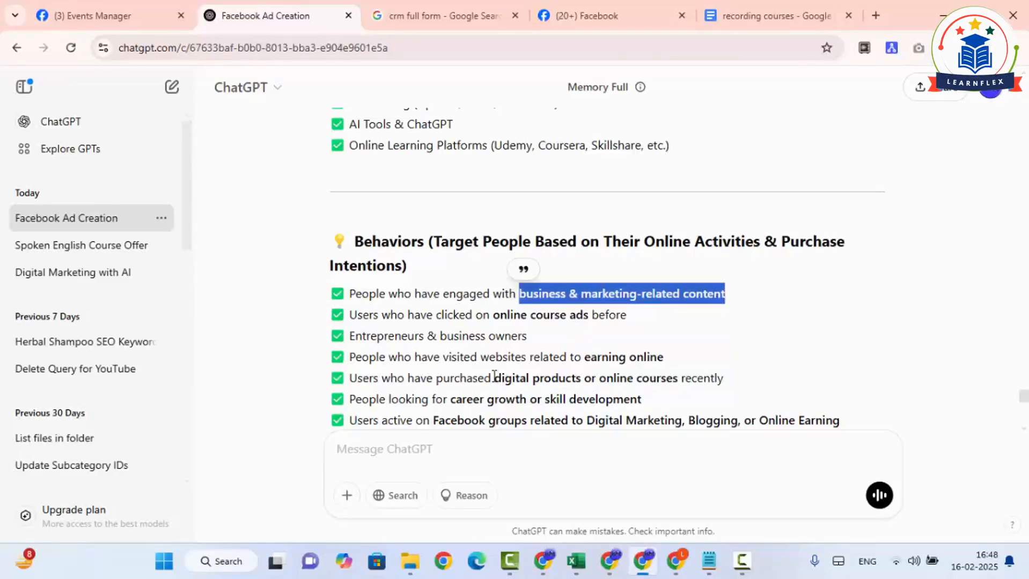
drag(491, 378, 679, 379)
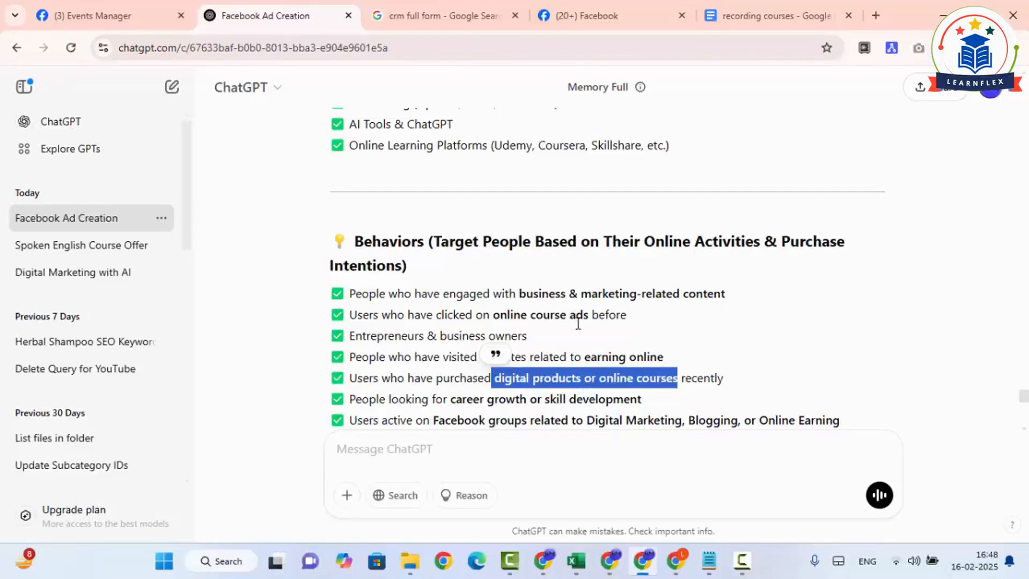
right_click(590, 378)
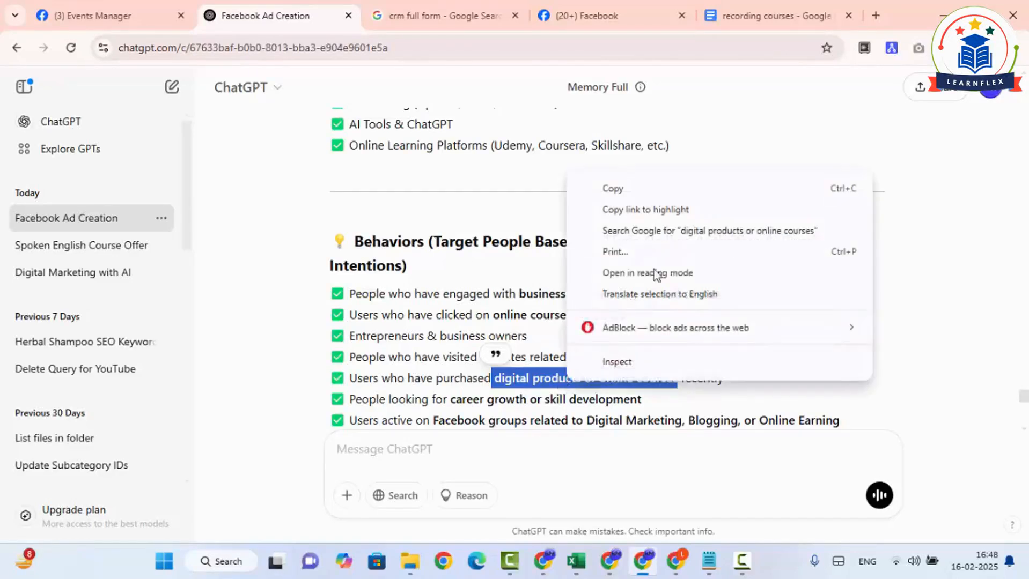
click(627, 192)
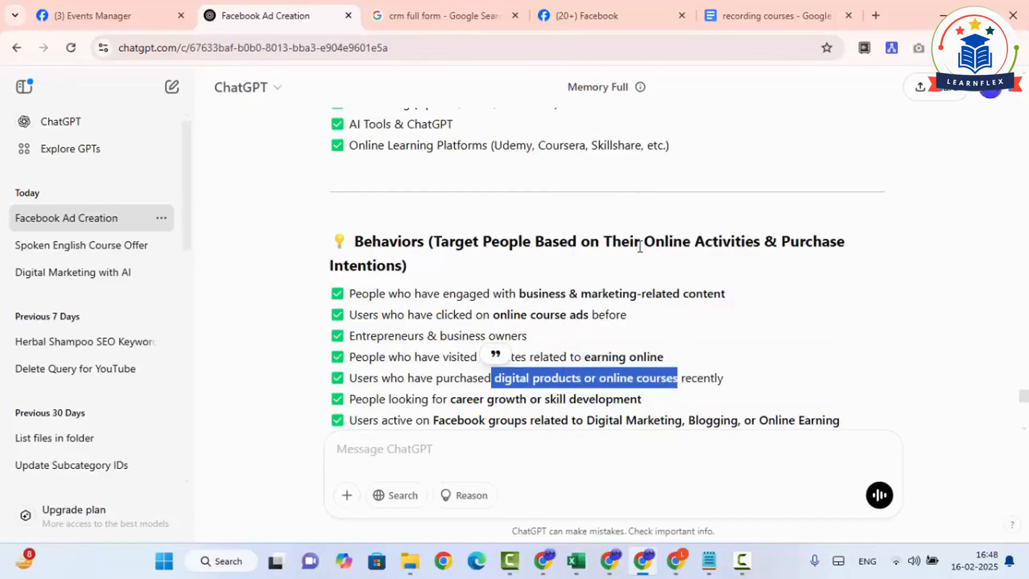
- In Ads Manager, search detailed targeting for the copied phrase and add the digital activities behaviour Early technology adopters
key(alt+Tab)
scroll(466, 362, up, 2)
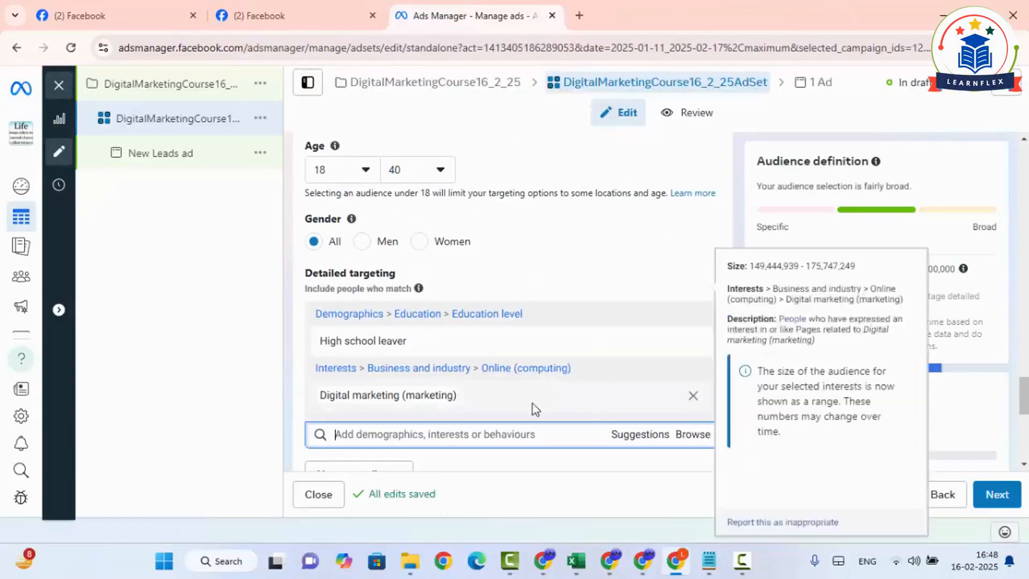
key(ctrl+v)
scroll(544, 358, down, 5)
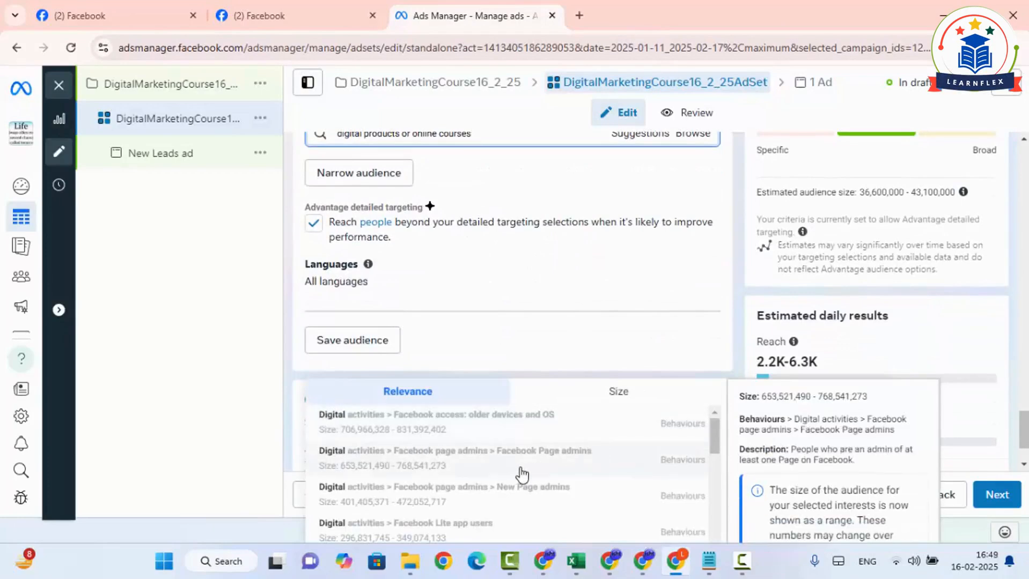
scroll(547, 505, down, 1)
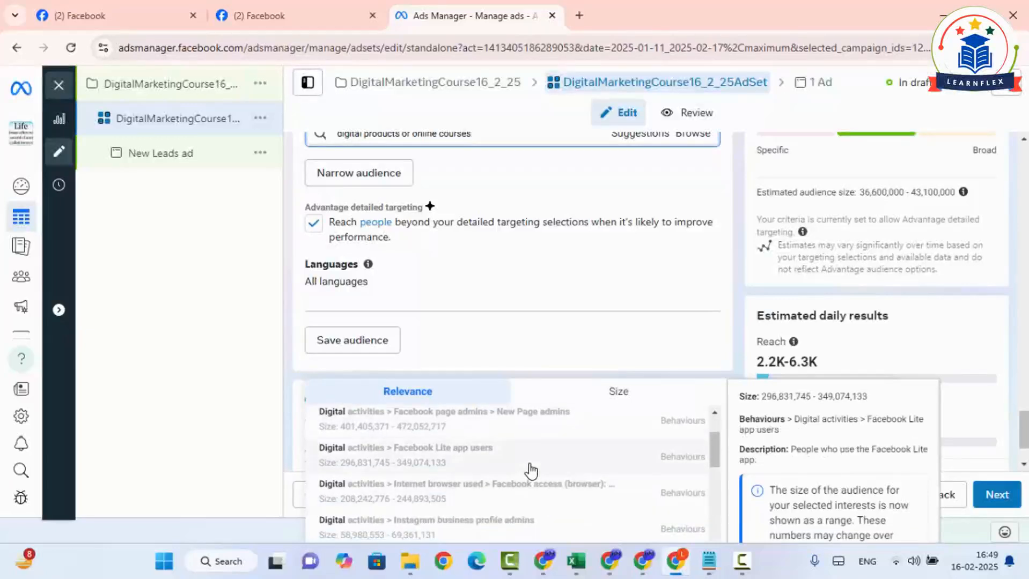
scroll(563, 507, down, 2)
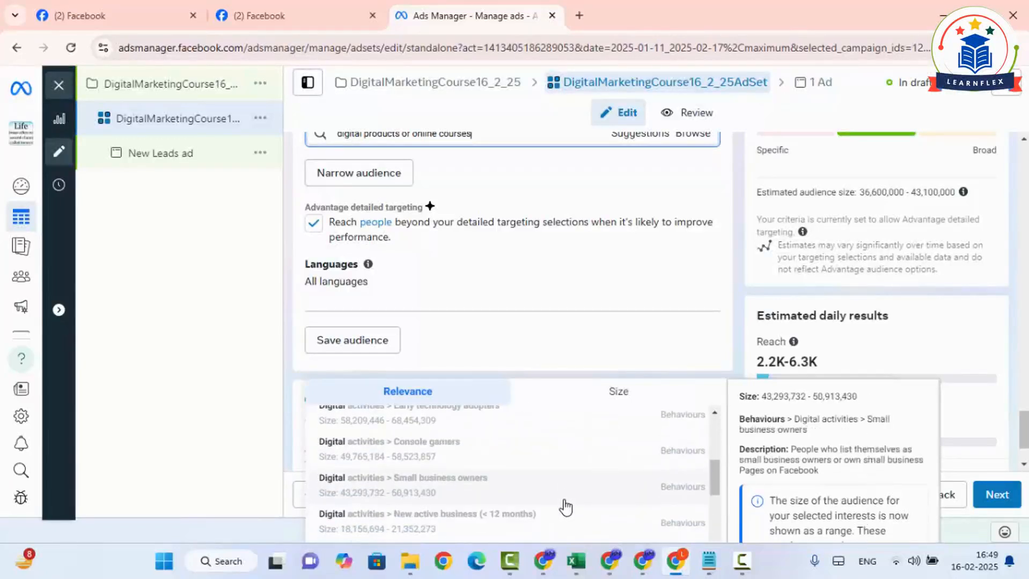
scroll(560, 492, up, 1)
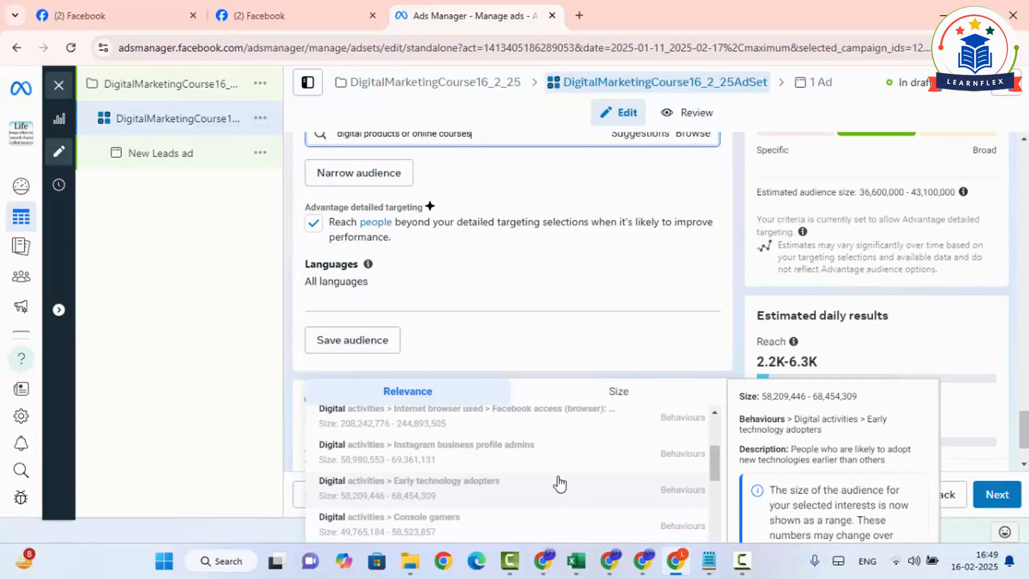
click(485, 493)
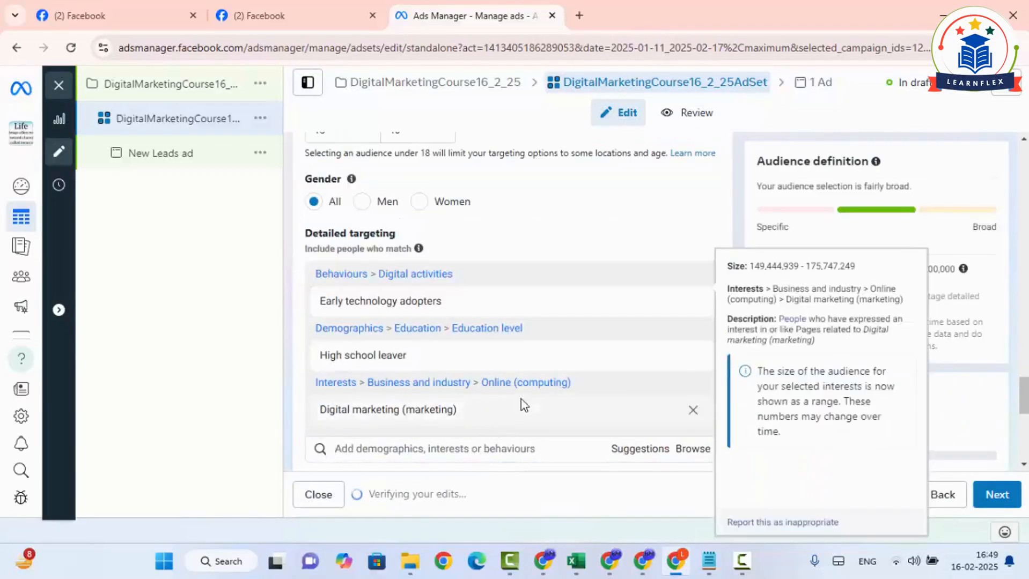
- Review the behaviour, demographic and interest selections together with the remaining detailed targeting and language settings
scroll(523, 401, down, 2)
scroll(526, 401, down, 3)
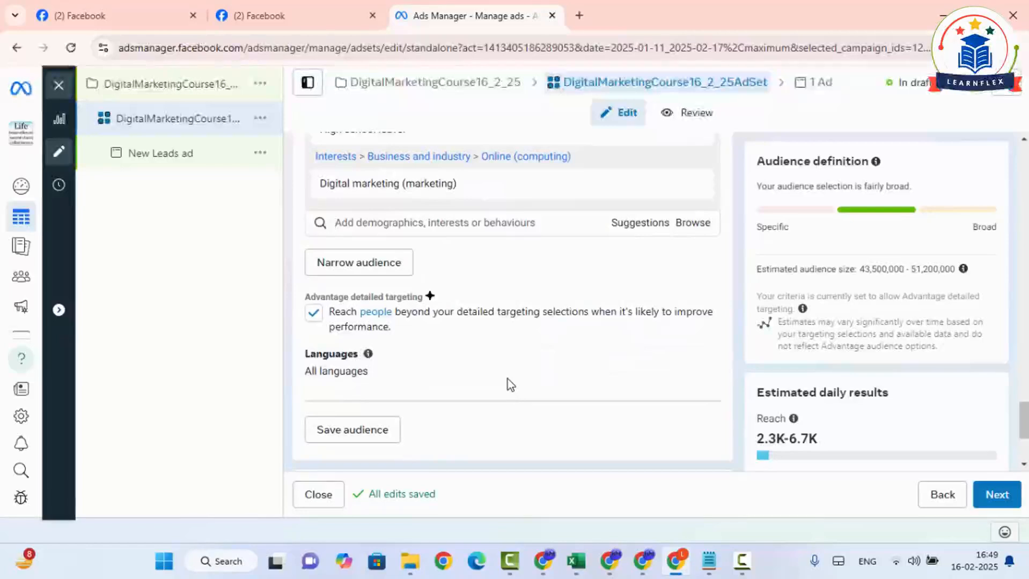
scroll(508, 378, up, 2)
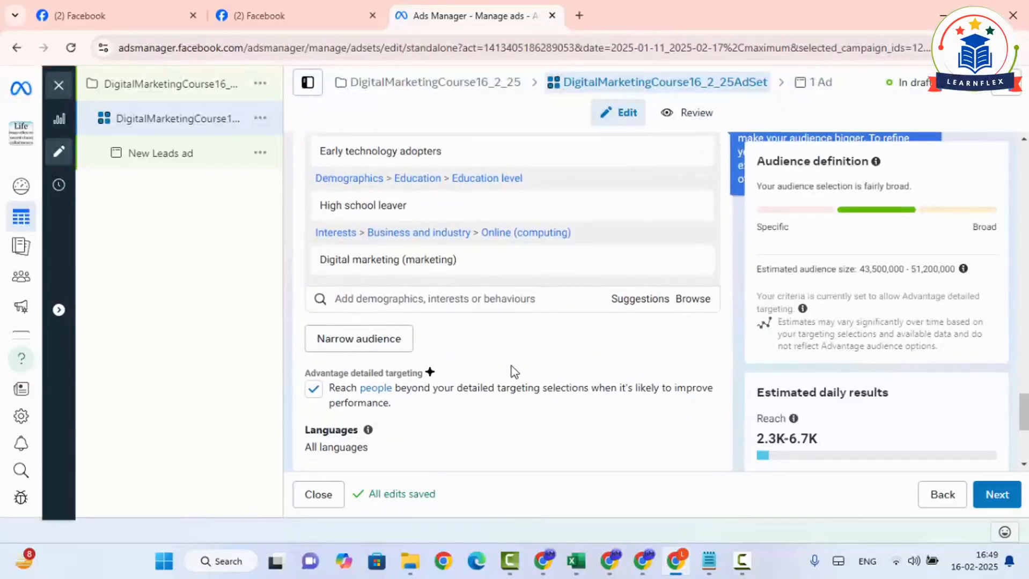
scroll(511, 371, up, 2)
scroll(507, 410, down, 2)
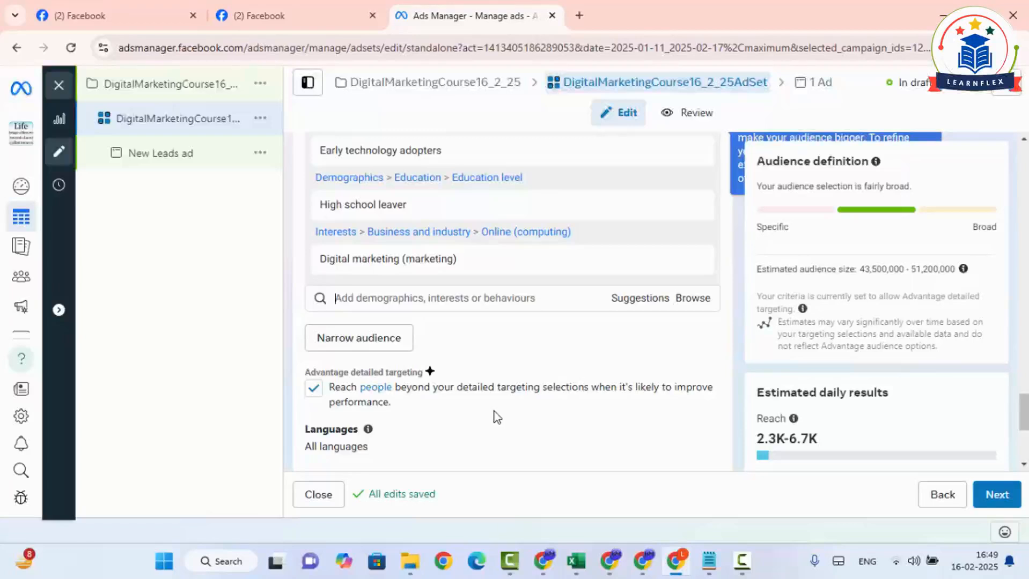
scroll(501, 415, up, 2)
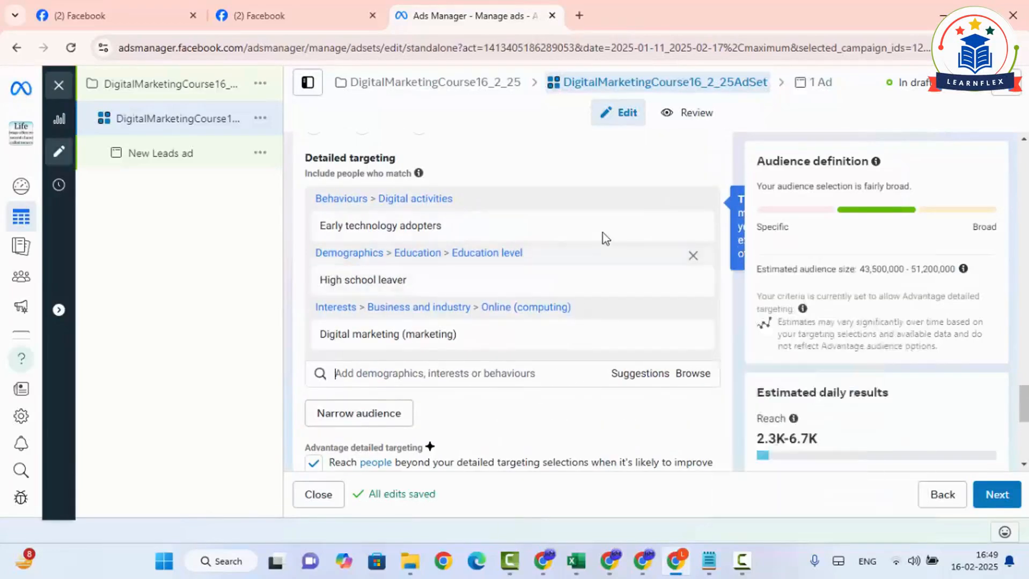
click(519, 376)
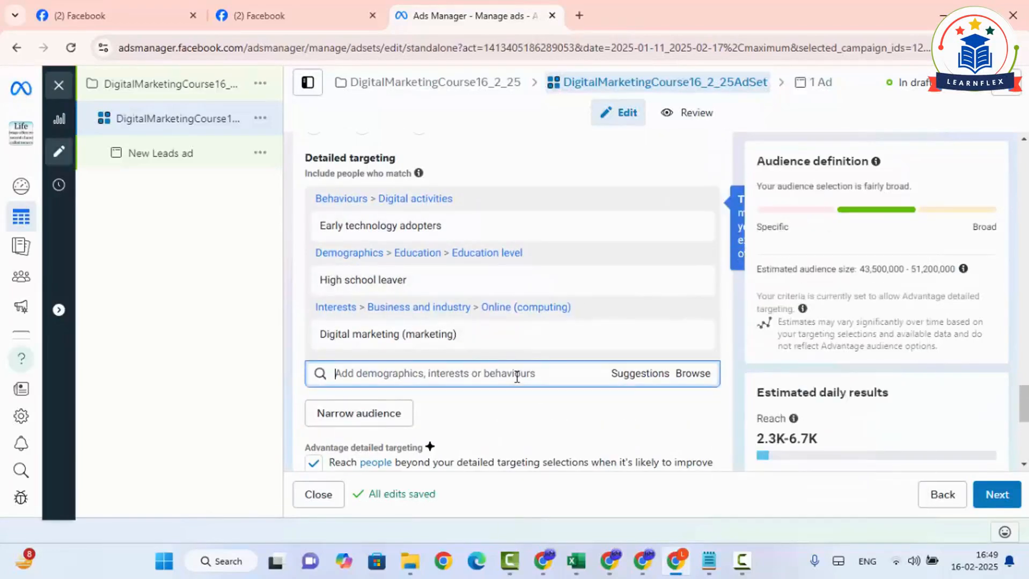
key(ctrl+v)
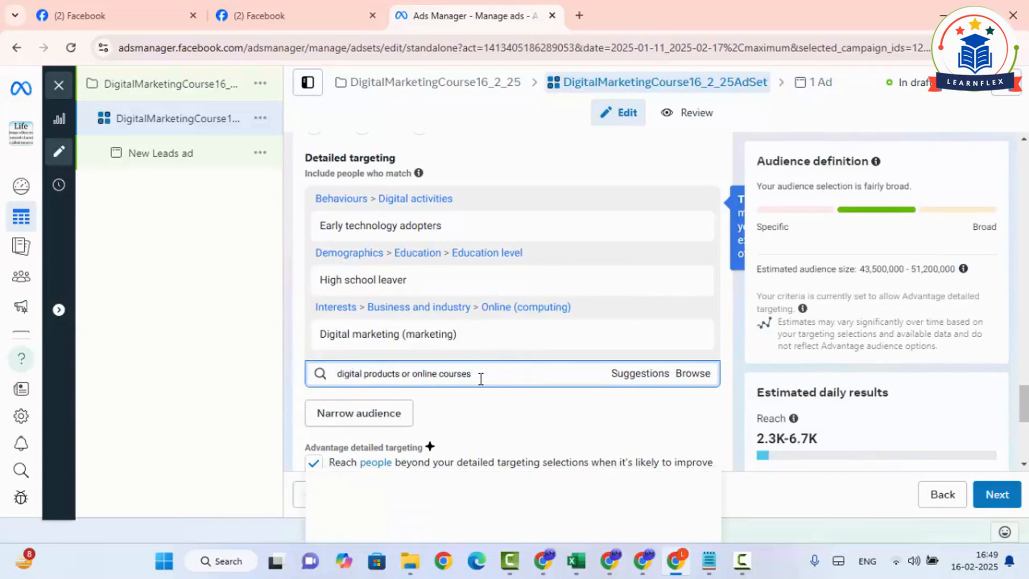
drag(411, 374, 307, 362)
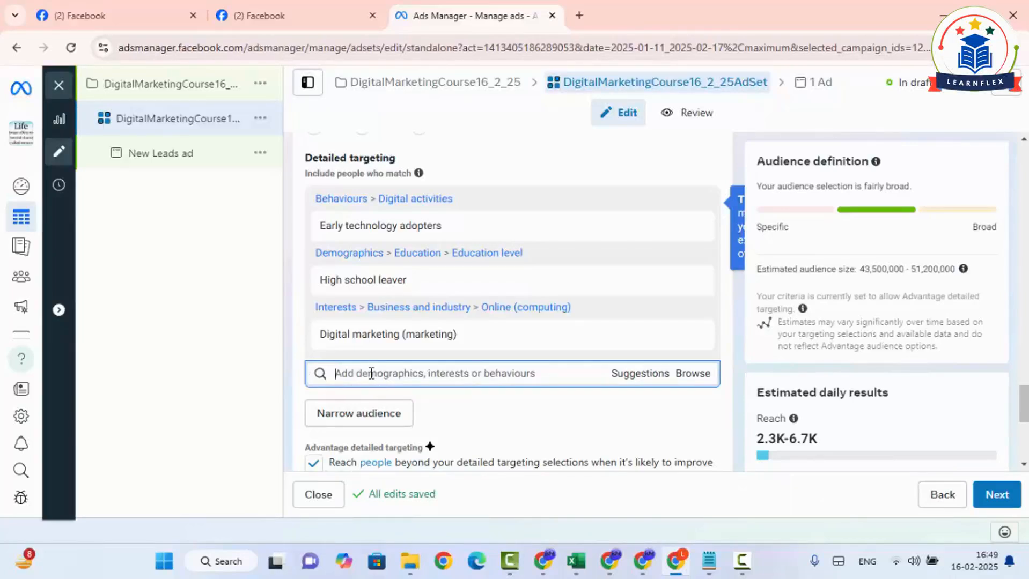
- Search detailed targeting for "online course" and "digital marketing", adding the interest Massive open online course and the behaviour New active business (< 12 months)
text(online course)
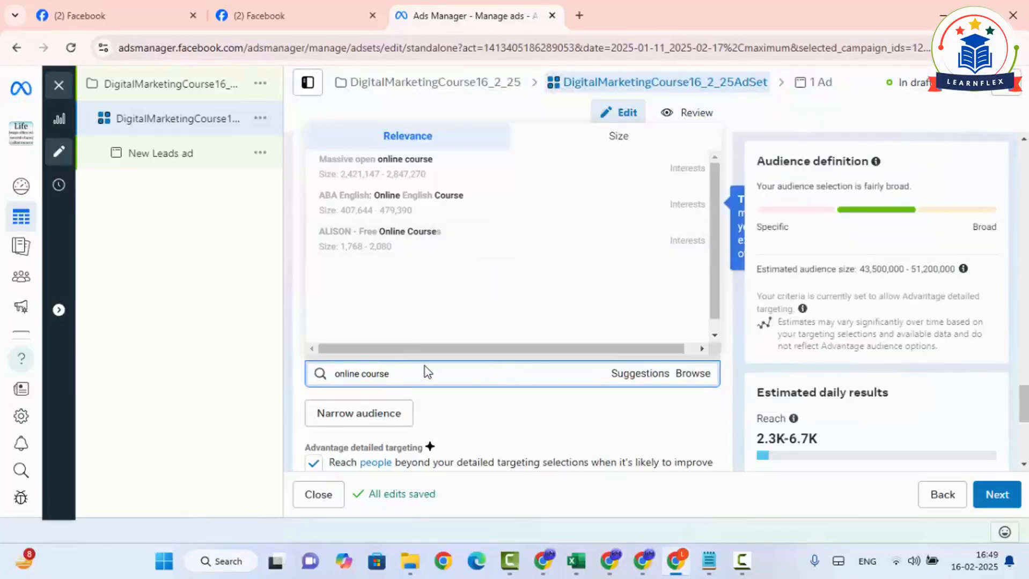
click(402, 177)
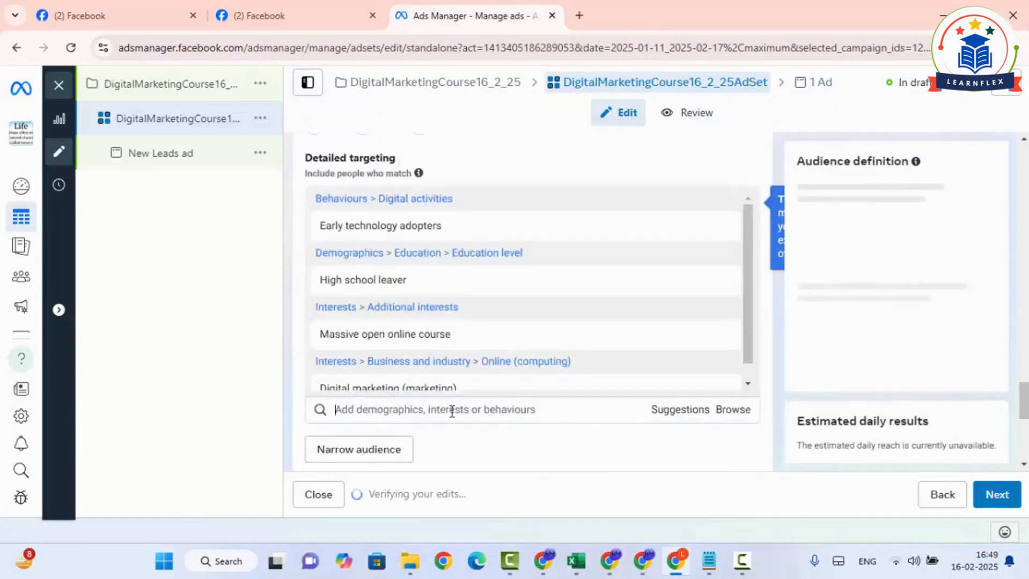
text(digital marketing)
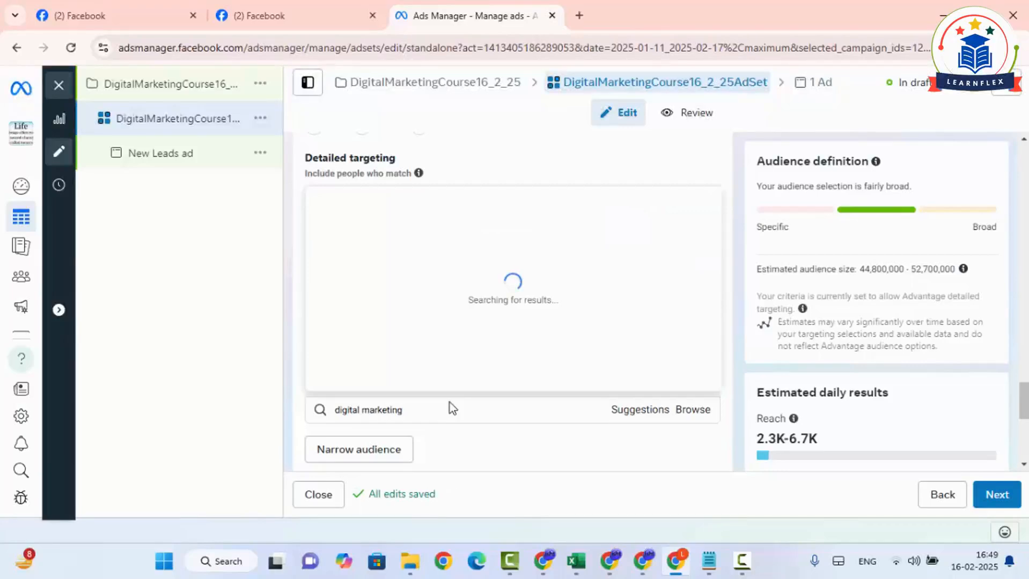
scroll(474, 230, up, 1)
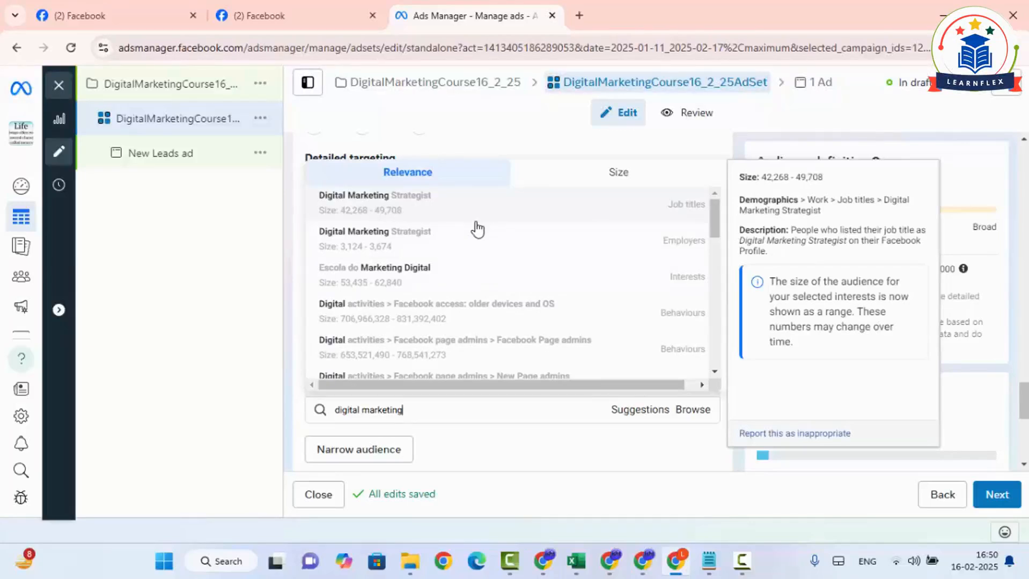
scroll(470, 313, down, 1)
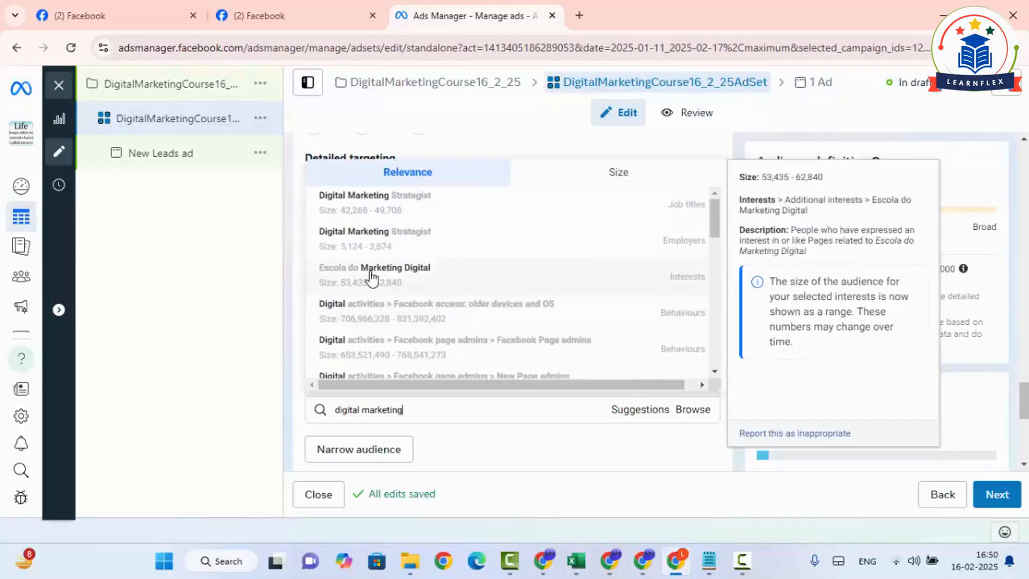
scroll(432, 319, down, 3)
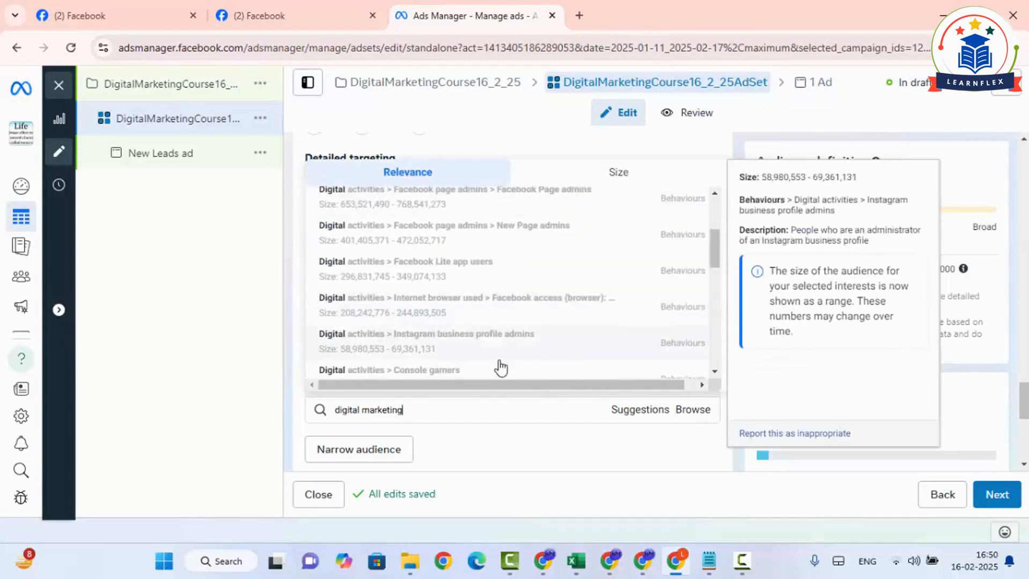
scroll(499, 365, down, 2)
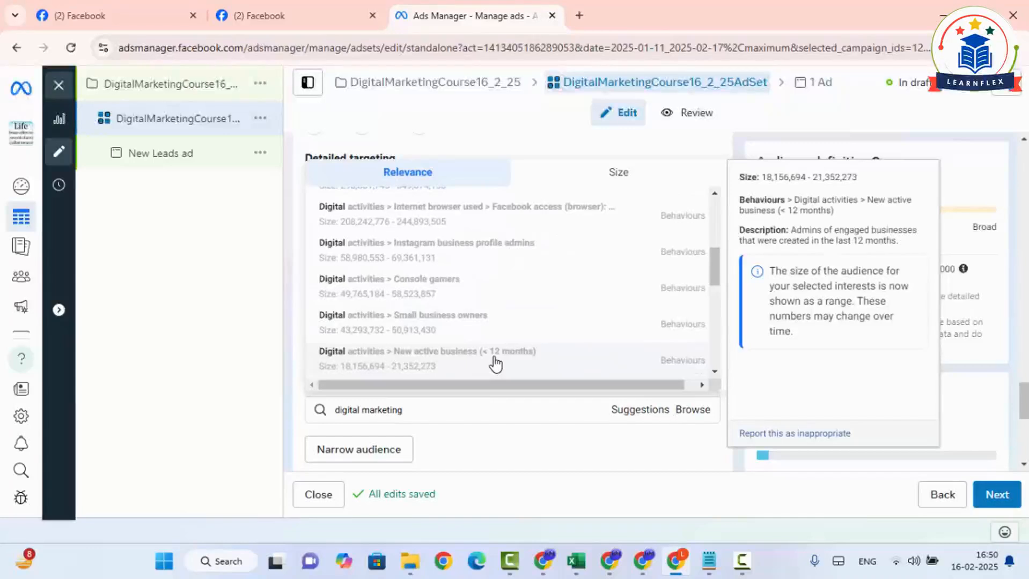
scroll(493, 359, down, 1)
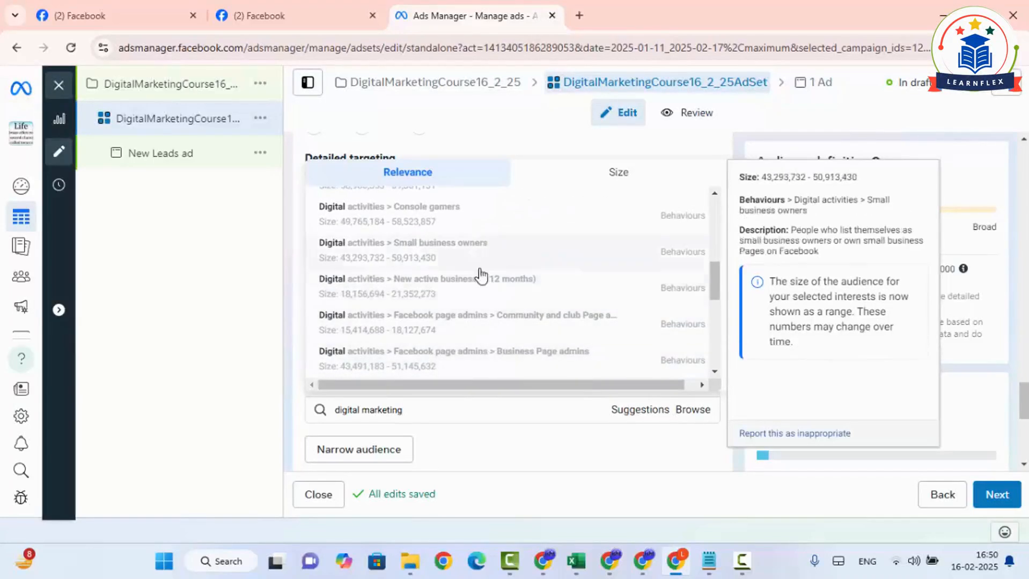
click(475, 294)
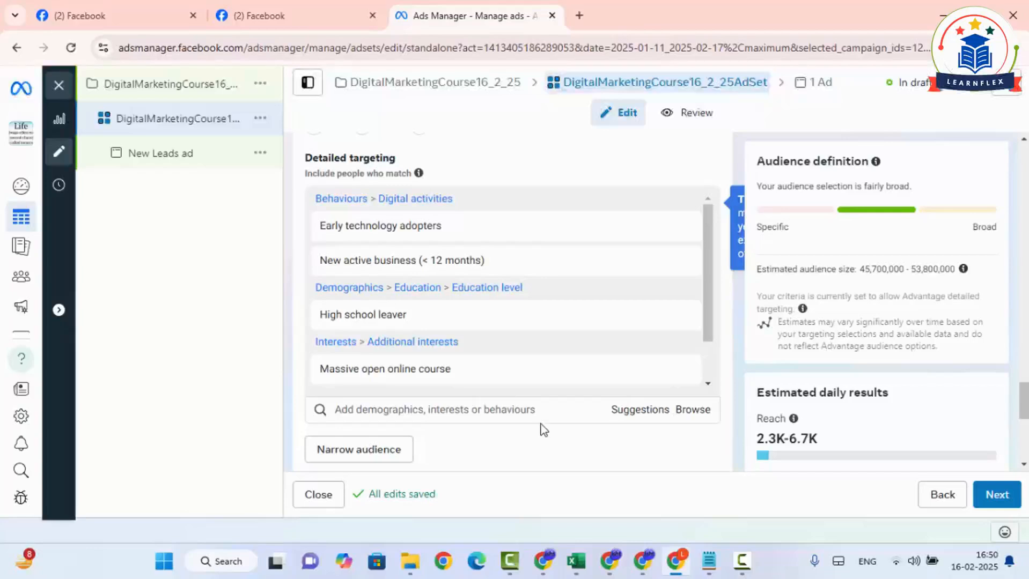
- Review the Advantage detailed targeting option together with the ad set's location, age, selected targeting and placement settings
scroll(544, 322, down, 5)
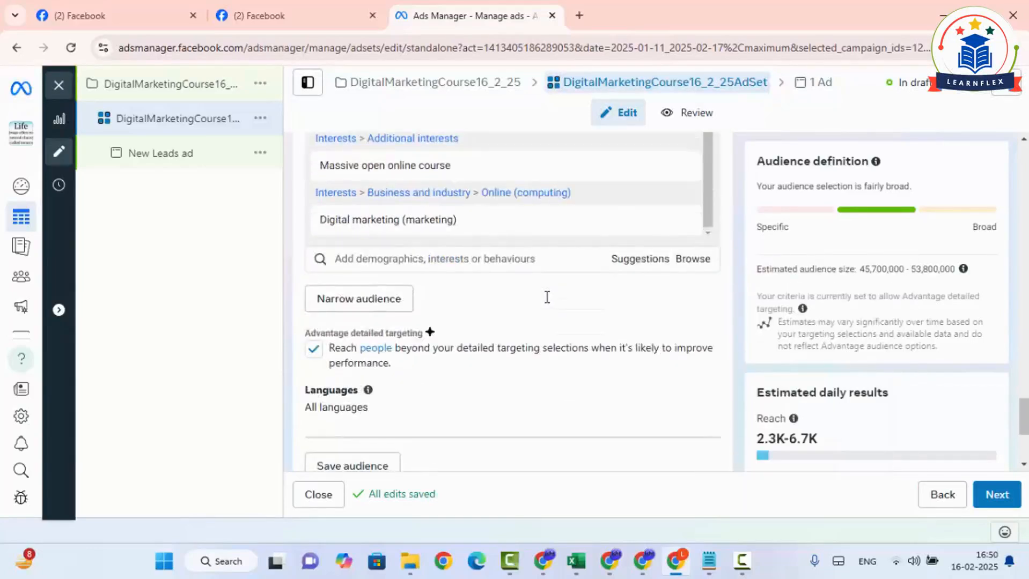
scroll(544, 301, down, 1)
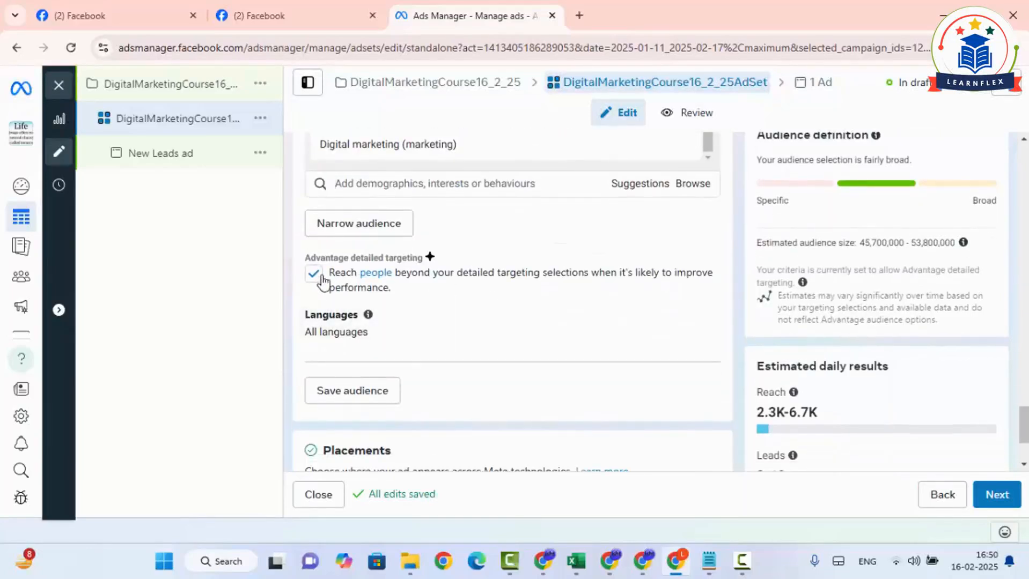
drag(331, 258, 429, 259)
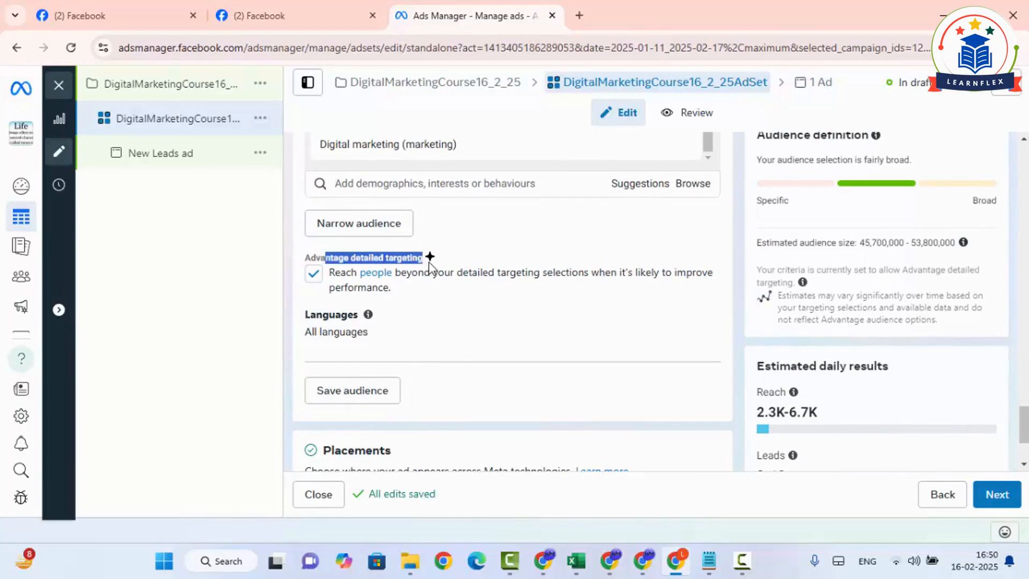
scroll(438, 284, up, 5)
scroll(442, 277, up, 3)
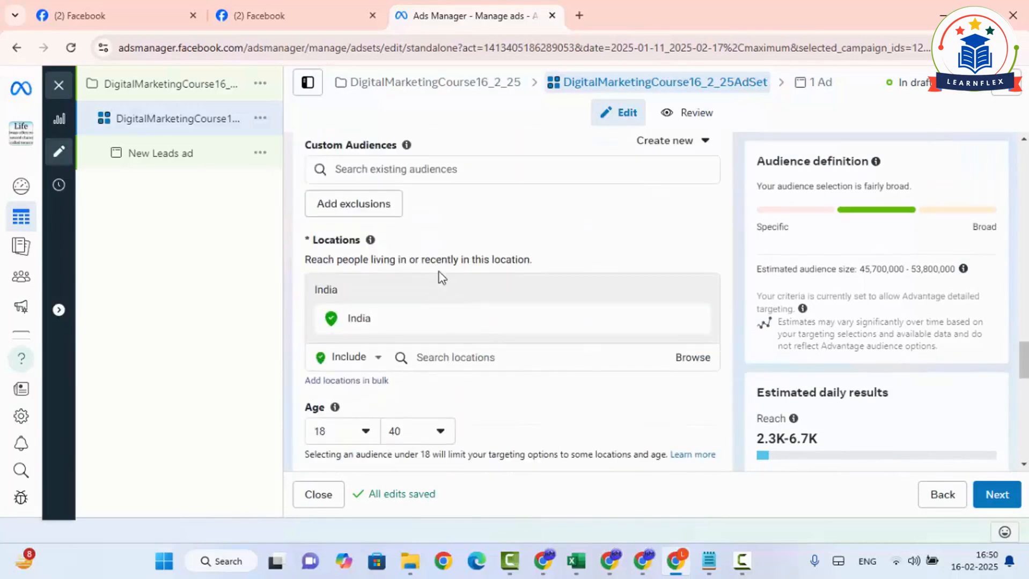
scroll(442, 277, down, 8)
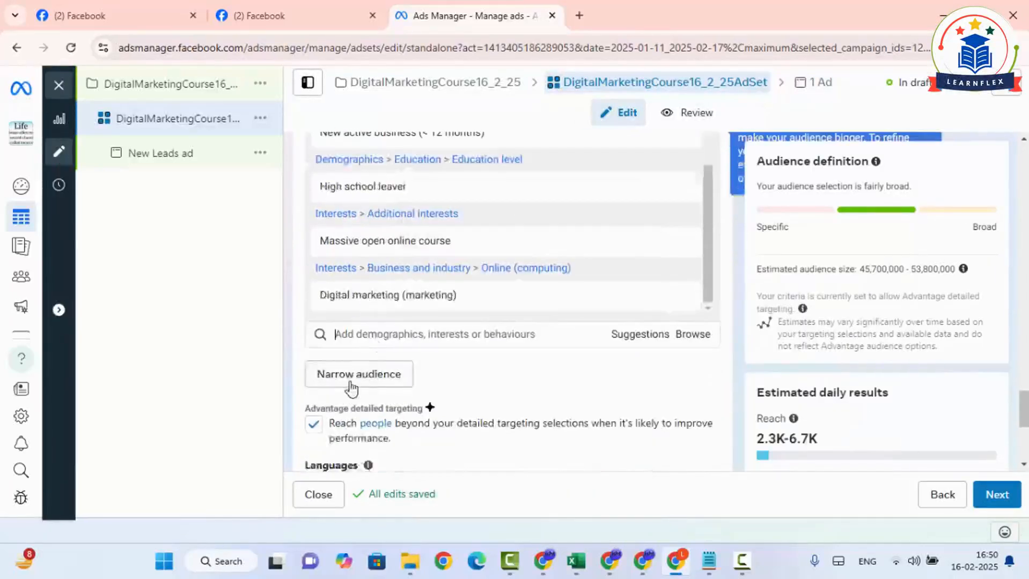
scroll(432, 369, down, 5)
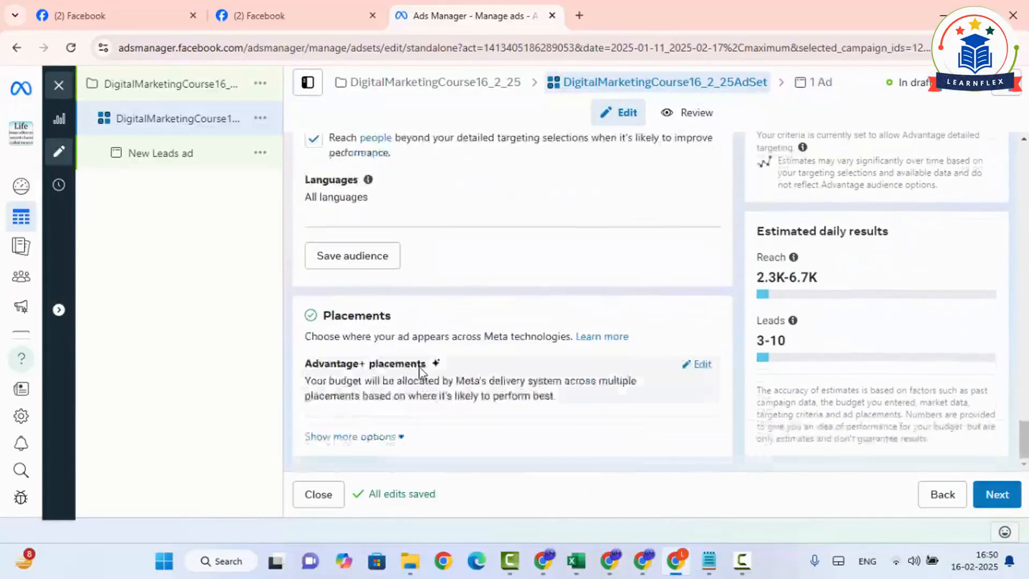
scroll(459, 352, up, 4)
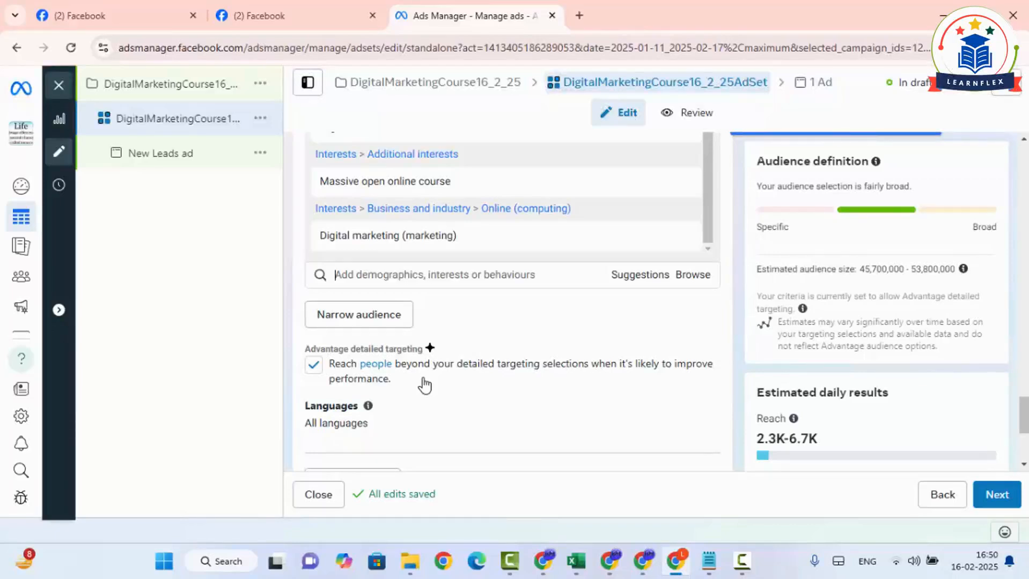
- Limit the audience languages to English (All) and Hindi
scroll(424, 384, down, 1)
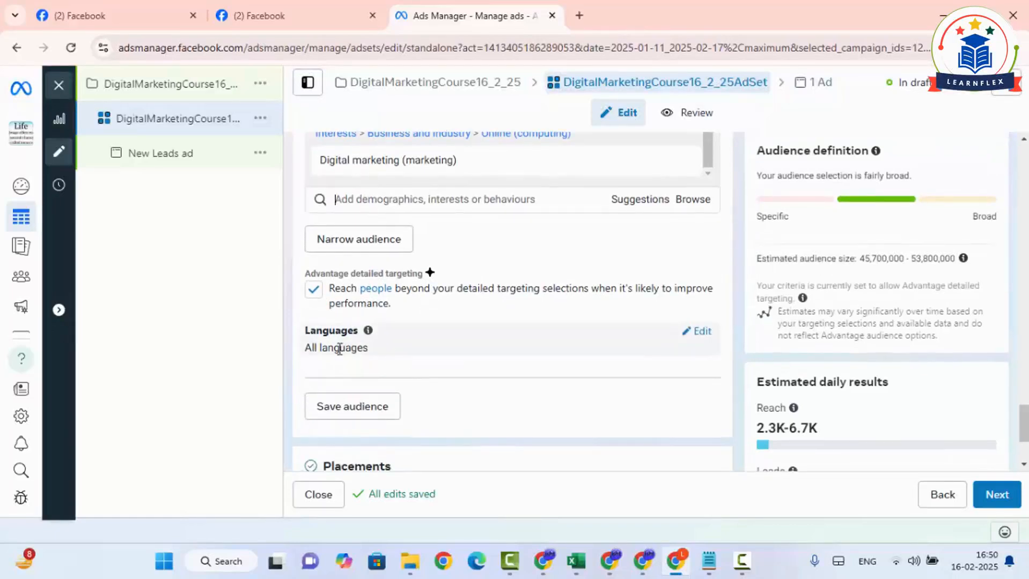
click(693, 347)
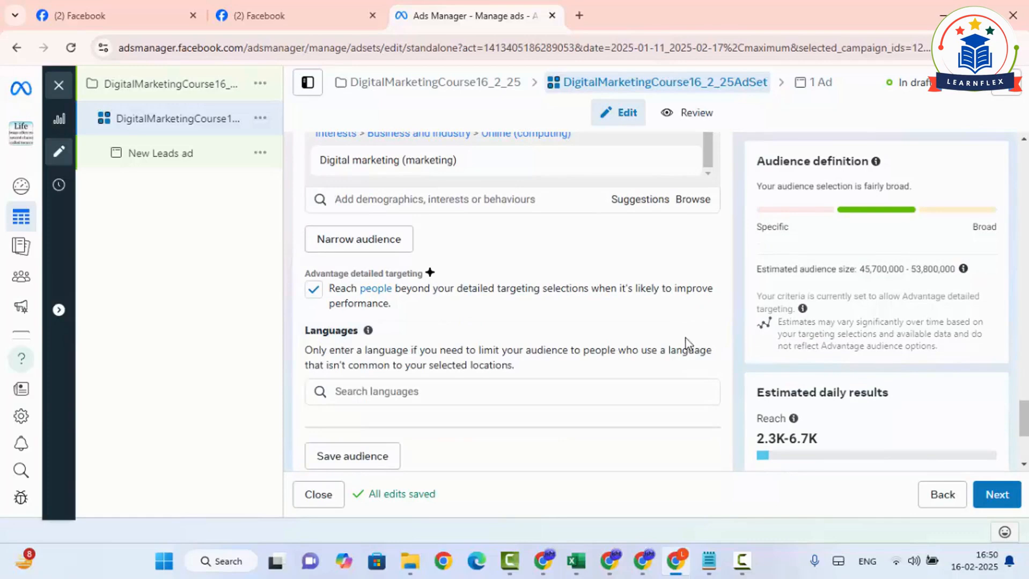
scroll(686, 339, down, 1)
click(452, 316)
text(english)
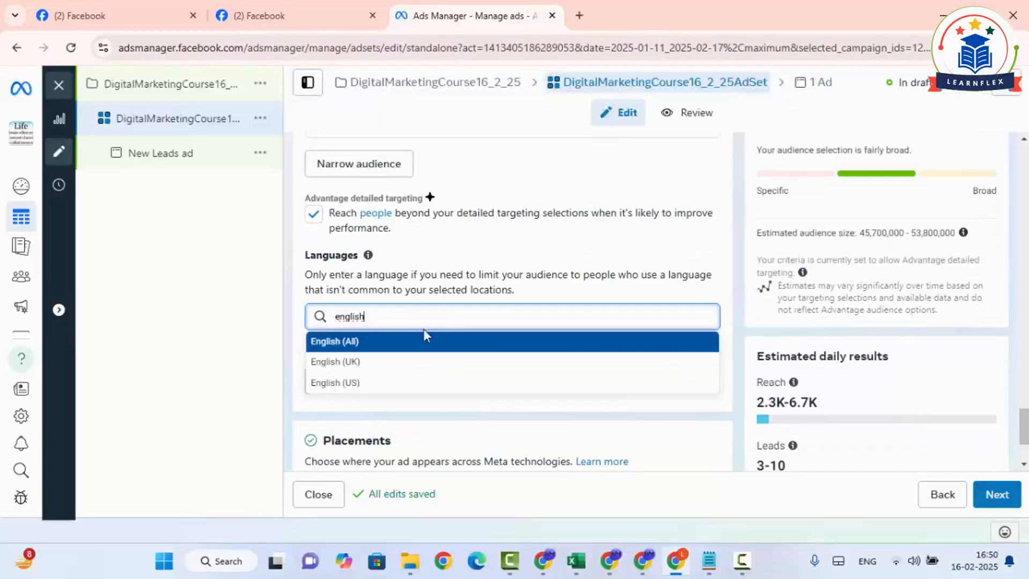
click(395, 341)
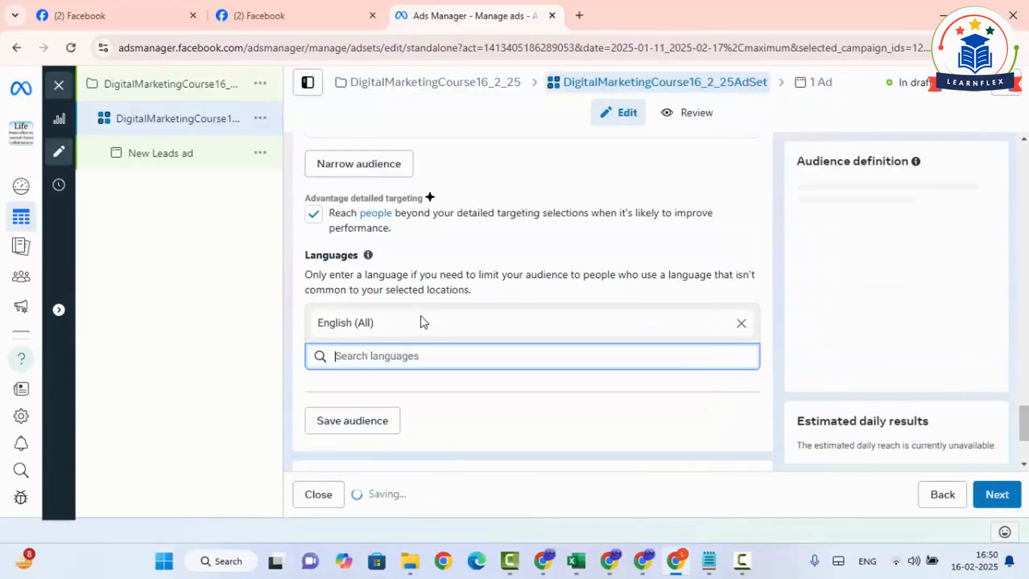
click(410, 358)
text(hindi)
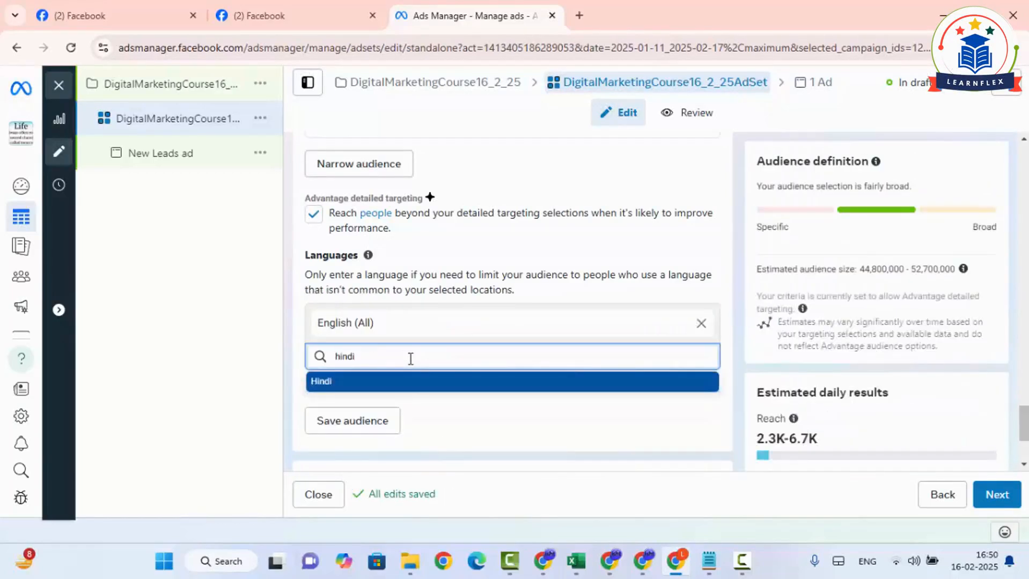
click(391, 380)
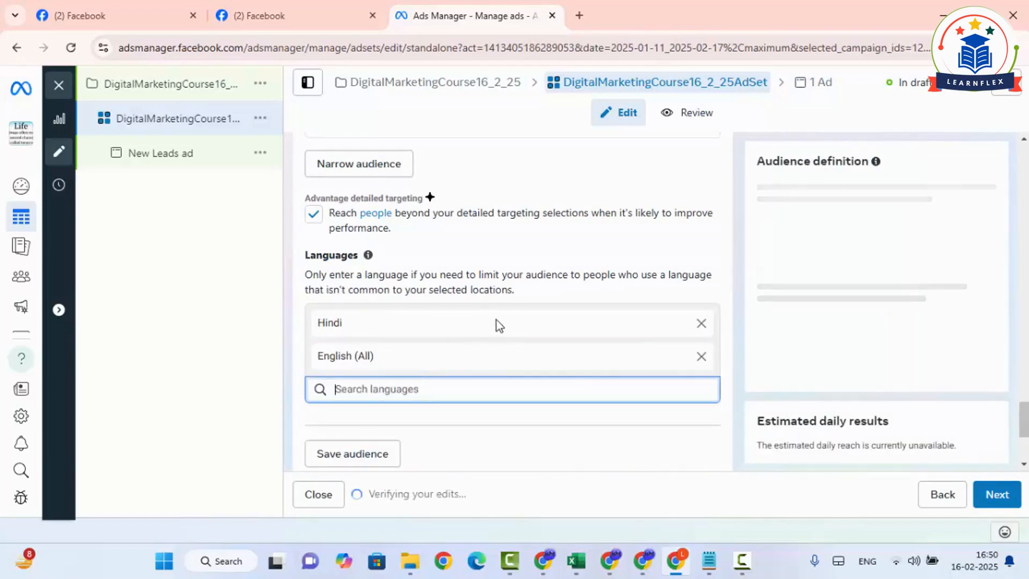
- Check the placements section and the audience breadth rating in the audience definition
scroll(504, 357, down, 1)
scroll(501, 360, down, 1)
scroll(458, 346, down, 1)
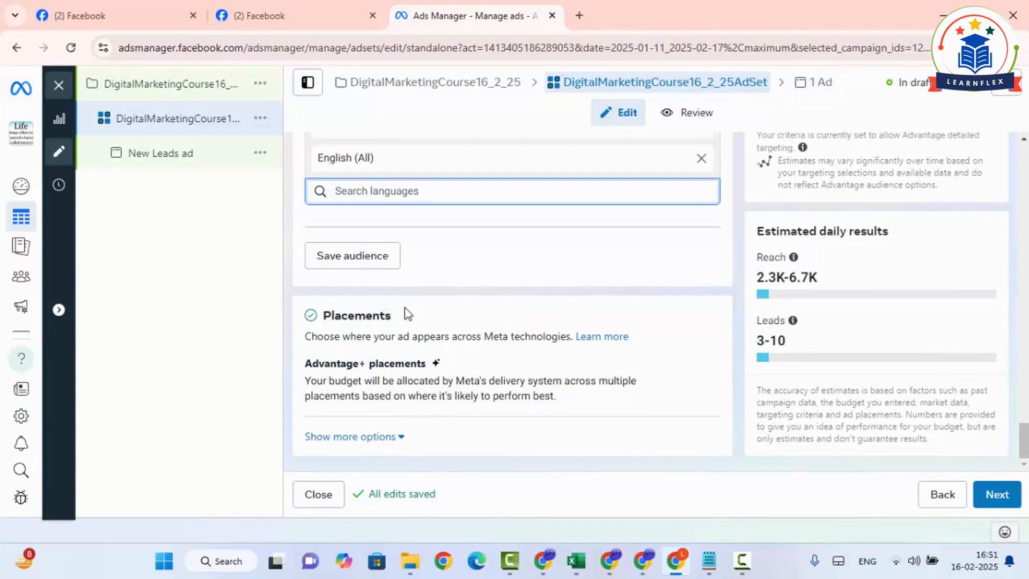
scroll(913, 221, up, 3)
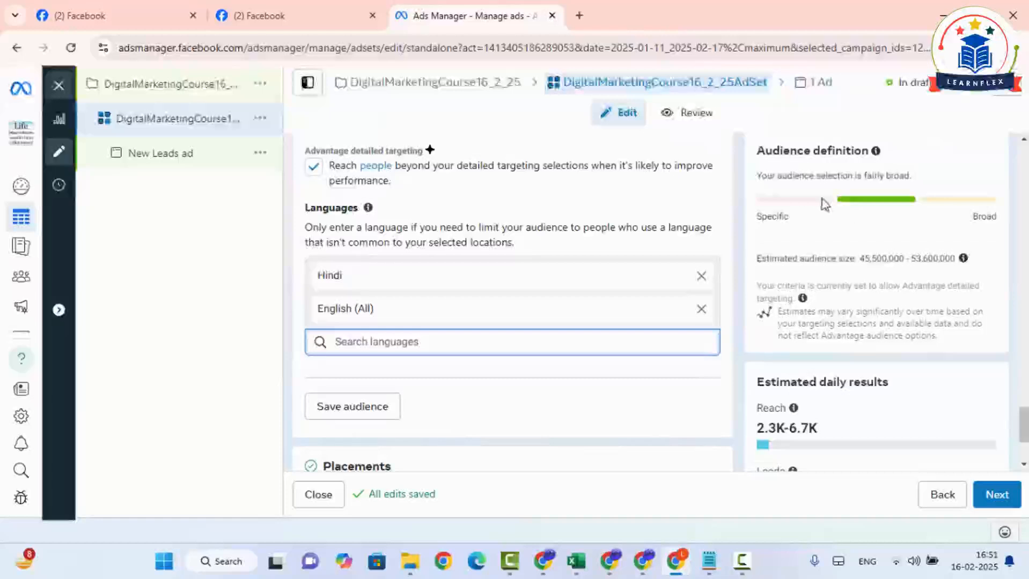
drag(757, 177, 910, 181)
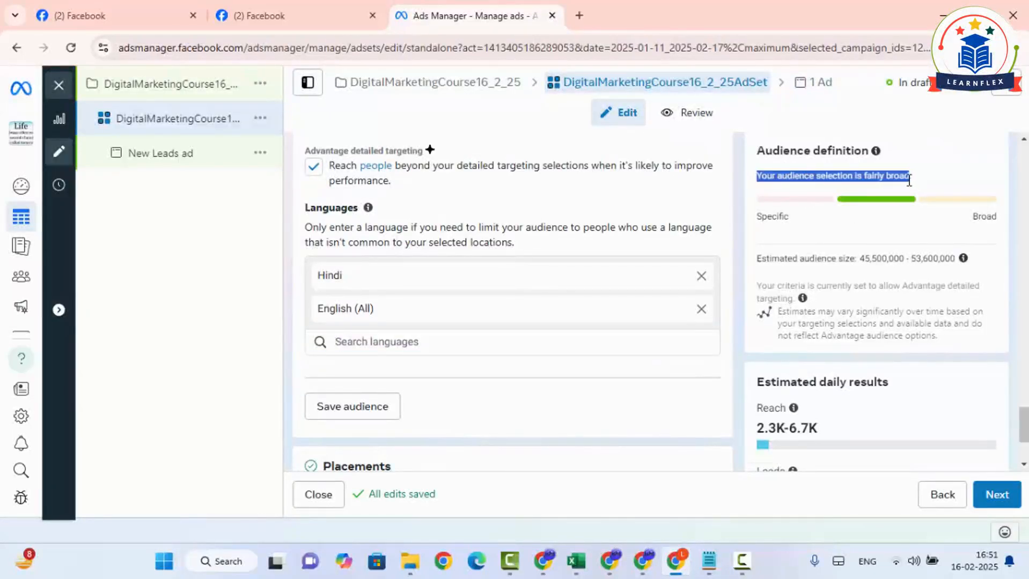
- Switch to the ChatGPT conversation and review its suggested demographics, interests and behaviors for the audience
click(645, 561)
scroll(510, 306, up, 10)
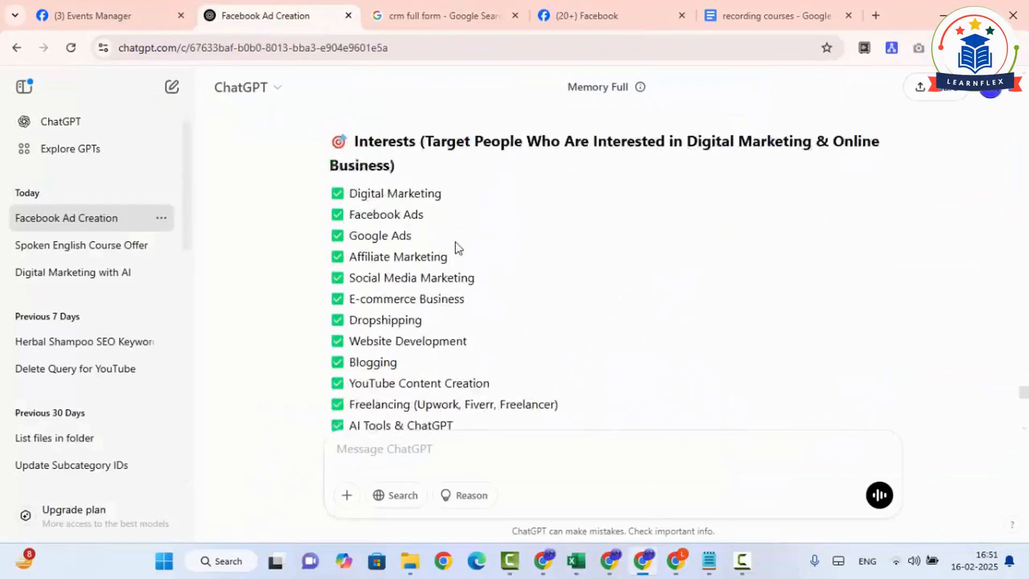
scroll(491, 300, down, 6)
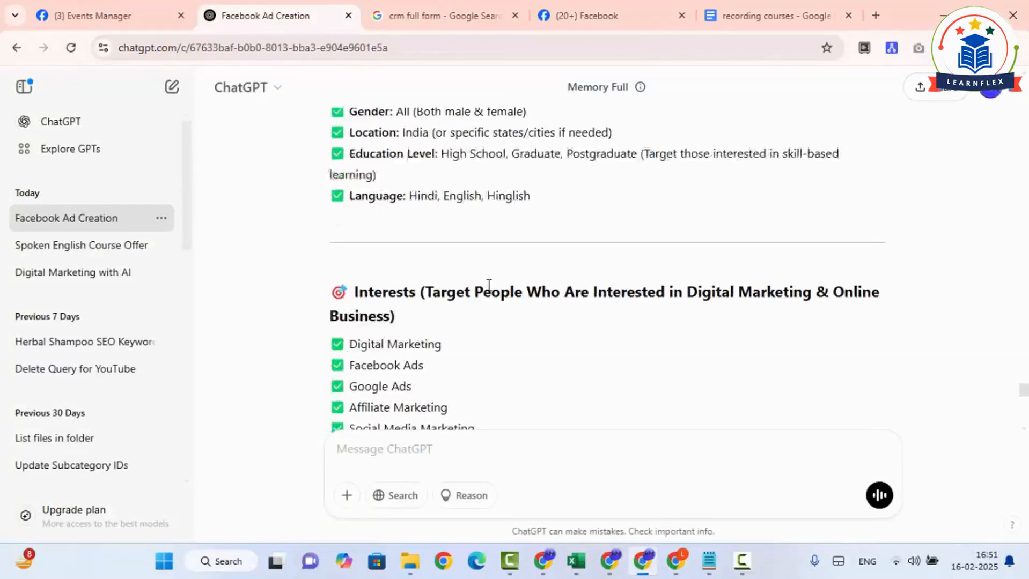
scroll(474, 310, down, 4)
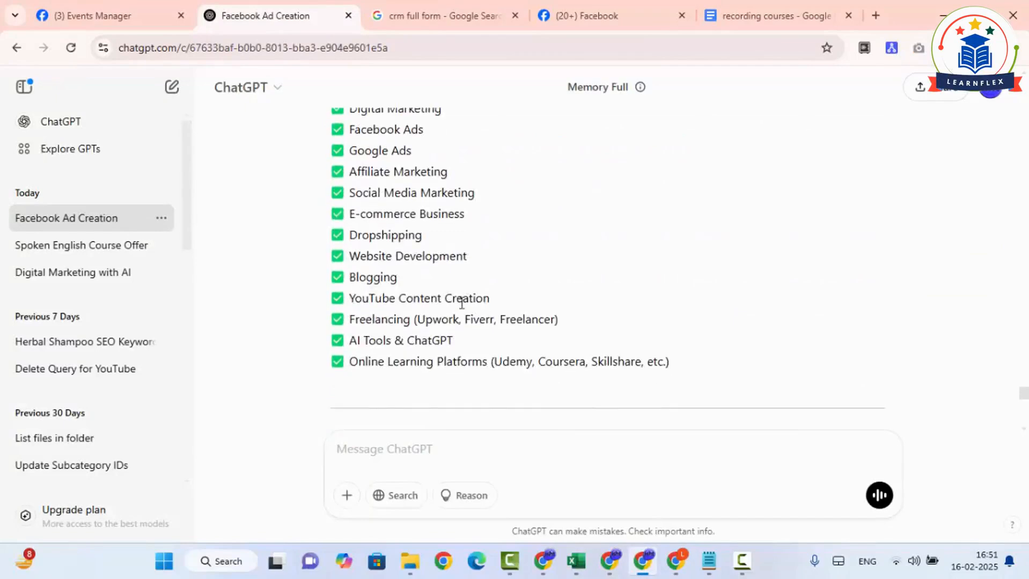
scroll(455, 299, down, 3)
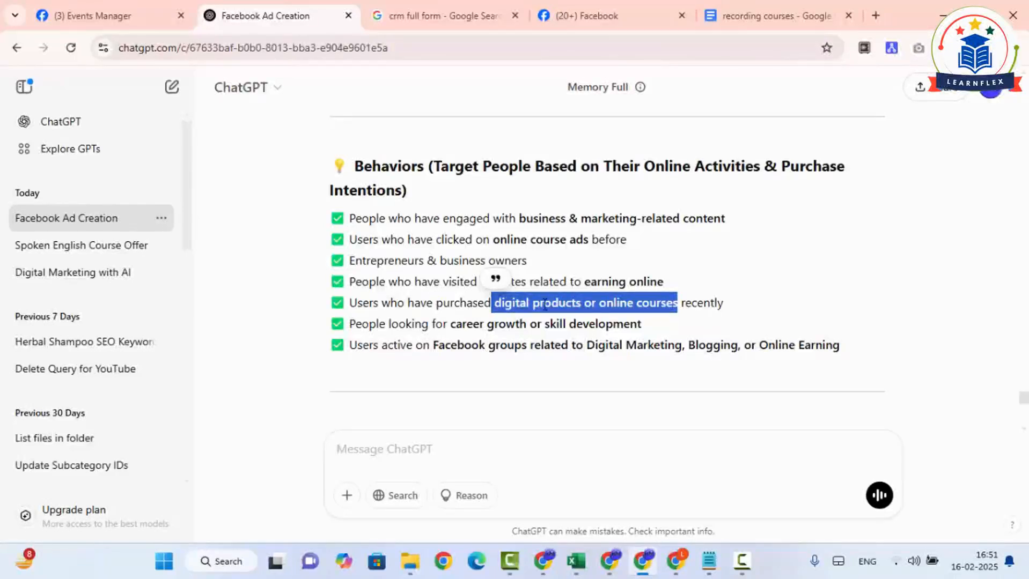
- Return to Ads Manager and examine the estimated audience size and the estimated daily reach and leads
click(675, 561)
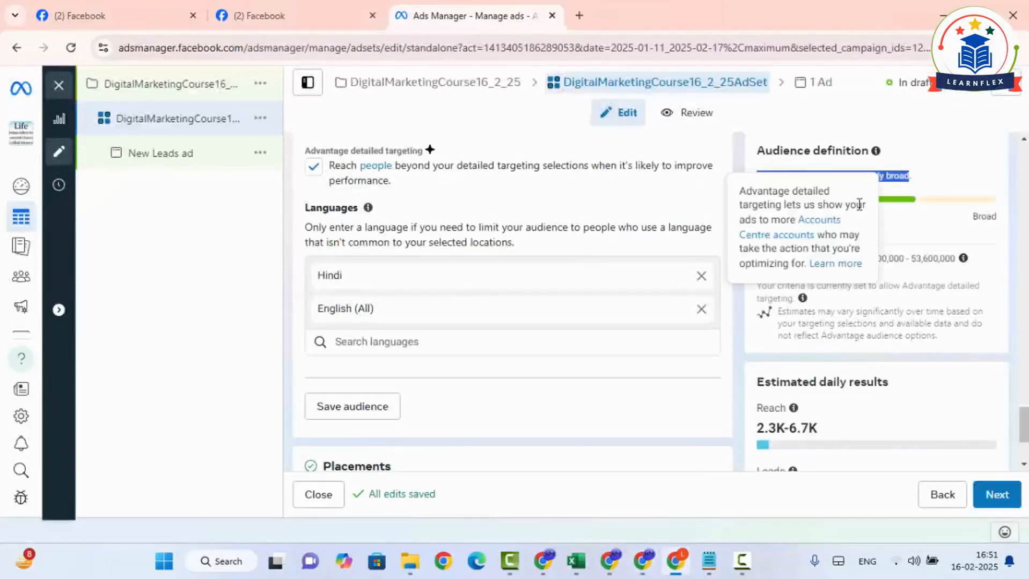
scroll(859, 204, down, 2)
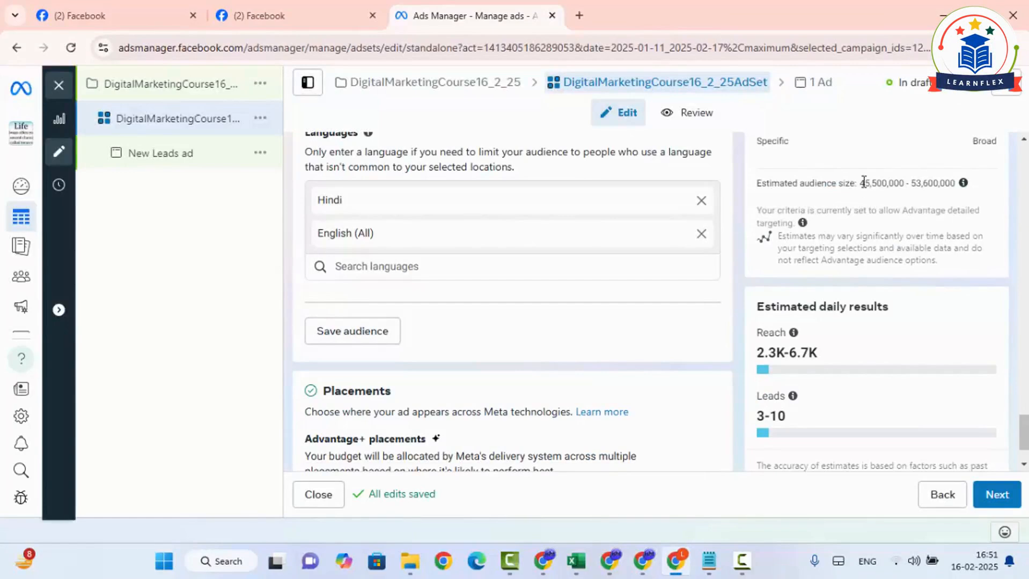
drag(863, 182, 965, 174)
scroll(871, 265, down, 2)
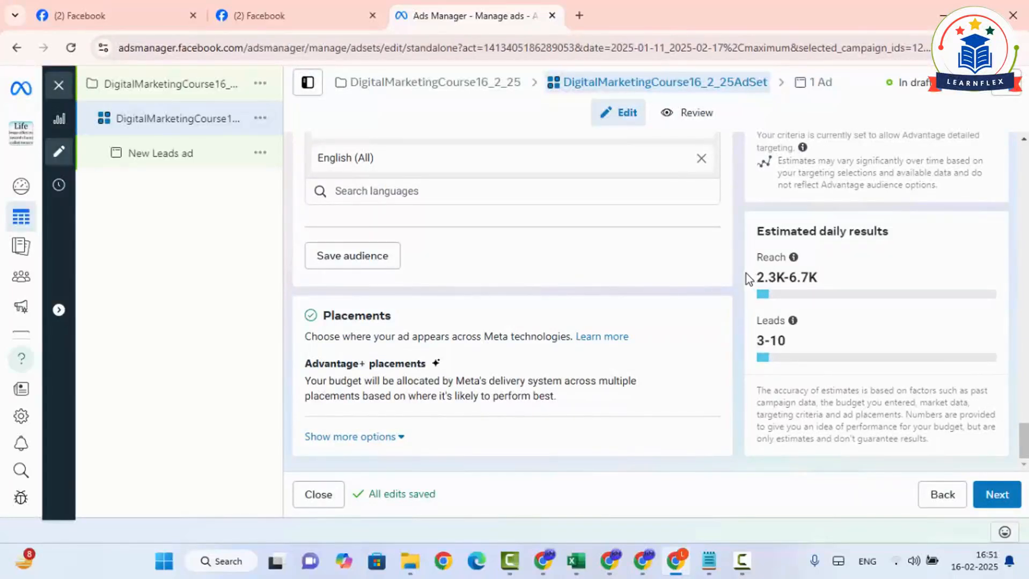
drag(758, 342, 791, 347)
drag(757, 277, 813, 272)
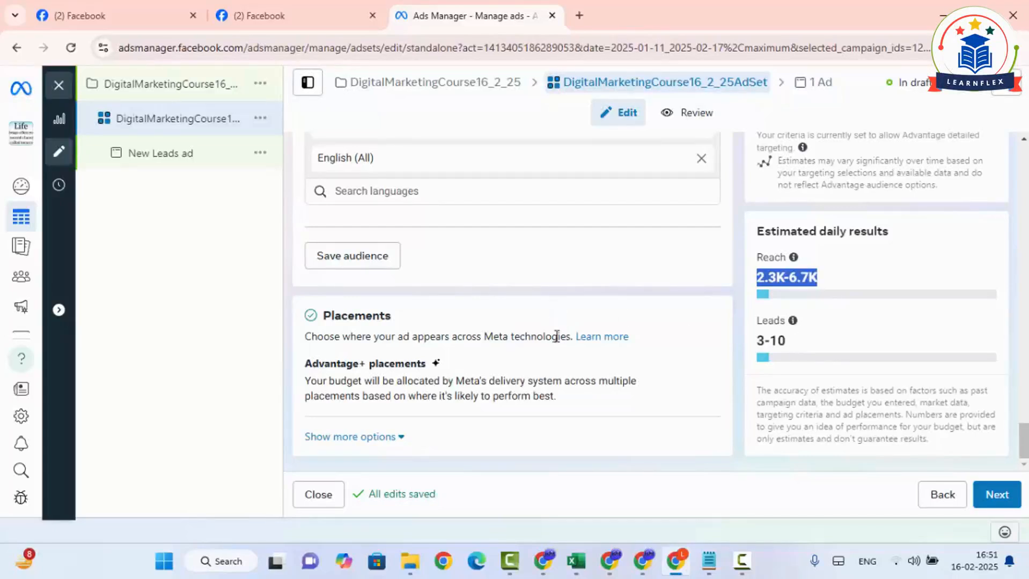
- Recheck the detailed targeting selections and proceed from the ad set to the ad-level setup
scroll(555, 332, up, 10)
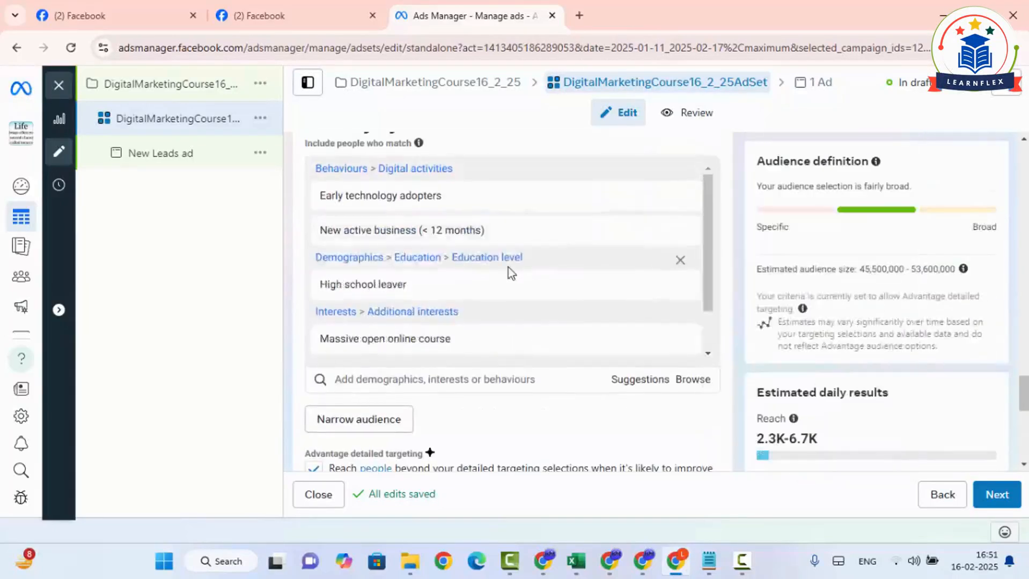
click(995, 501)
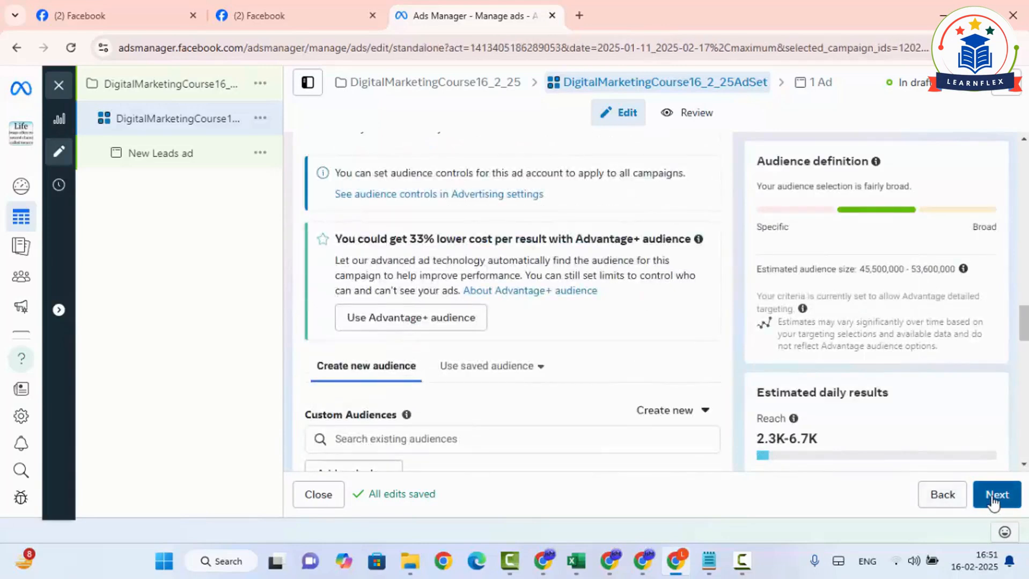